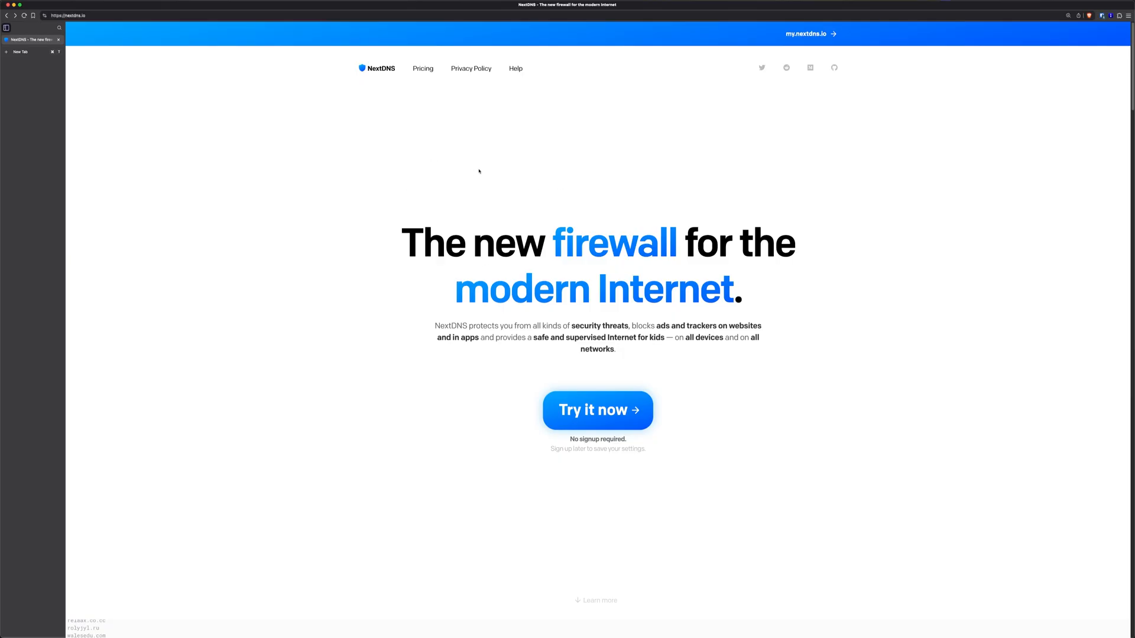
Open the Pricing page and compare the Free, Pro, Business and Education plans
scroll(373, 127, "down", 10)
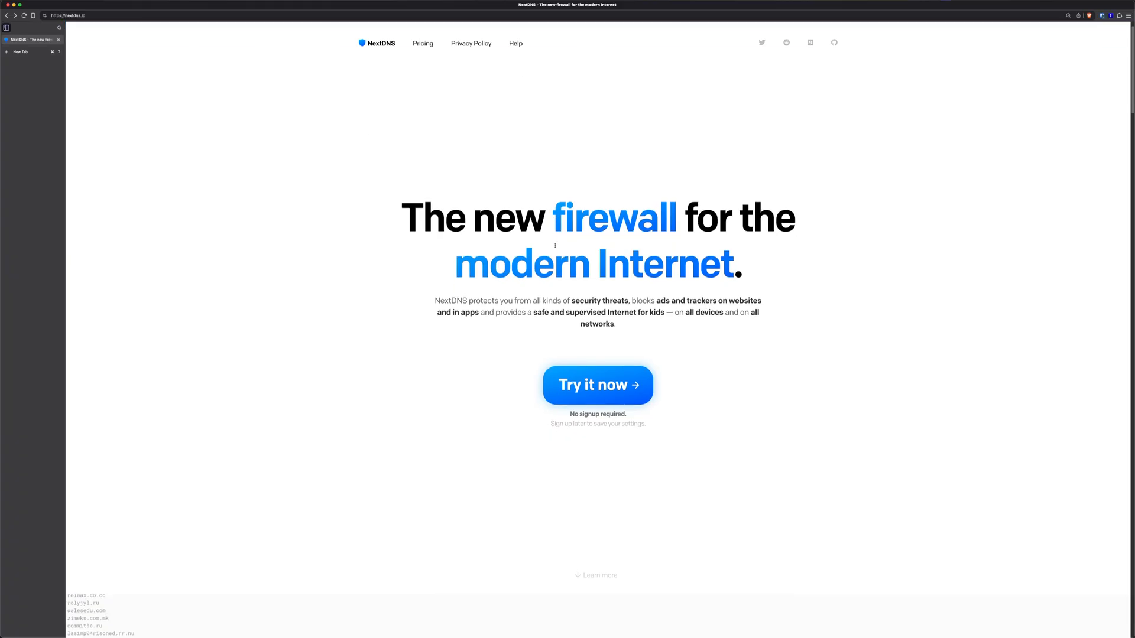
scroll(549, 460, "up", 10)
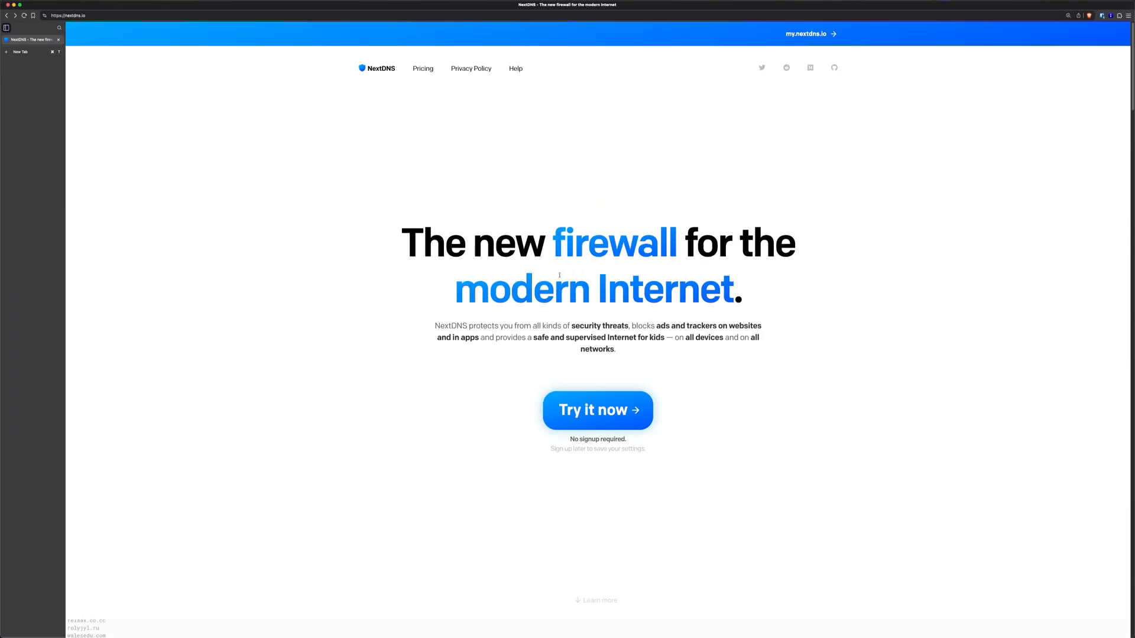
left_click(422, 68)
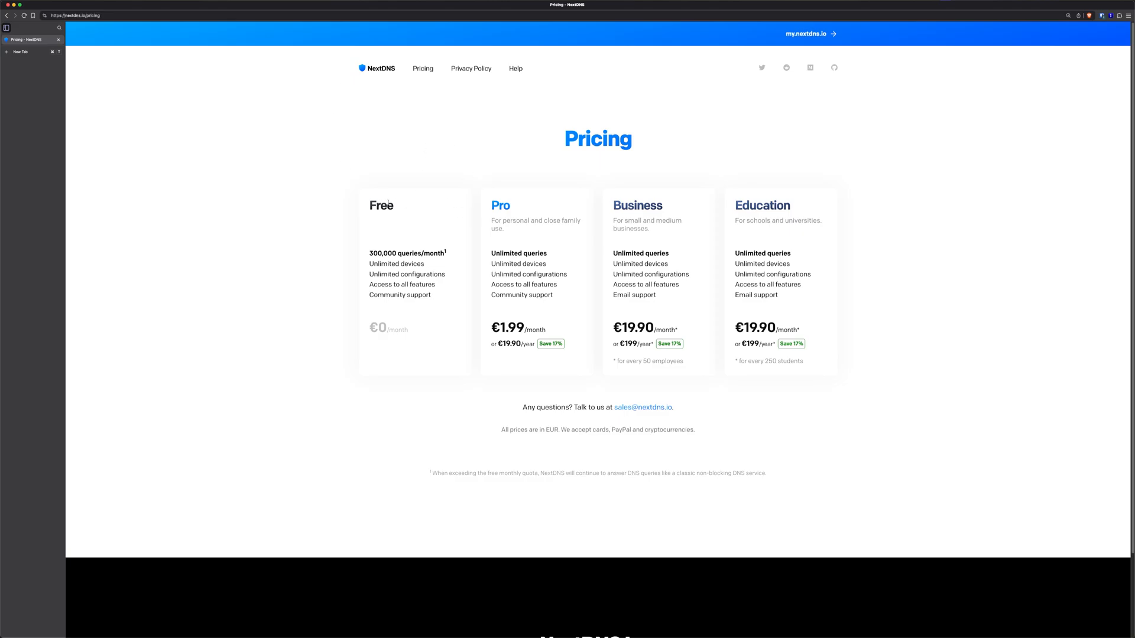
left_click_drag(367, 206, 400, 213)
left_click(419, 255)
left_click_drag(388, 263, 439, 269)
left_click(429, 282)
left_click(382, 69)
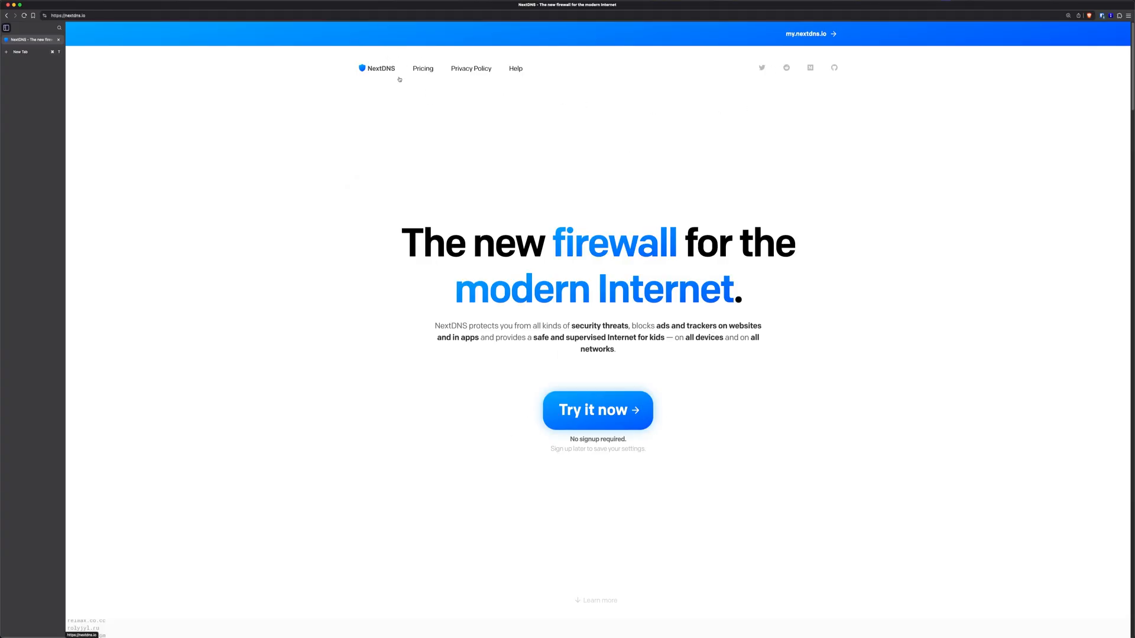
Start a temporary account with Try it now to reach My First Profile's setup page
left_click(615, 412)
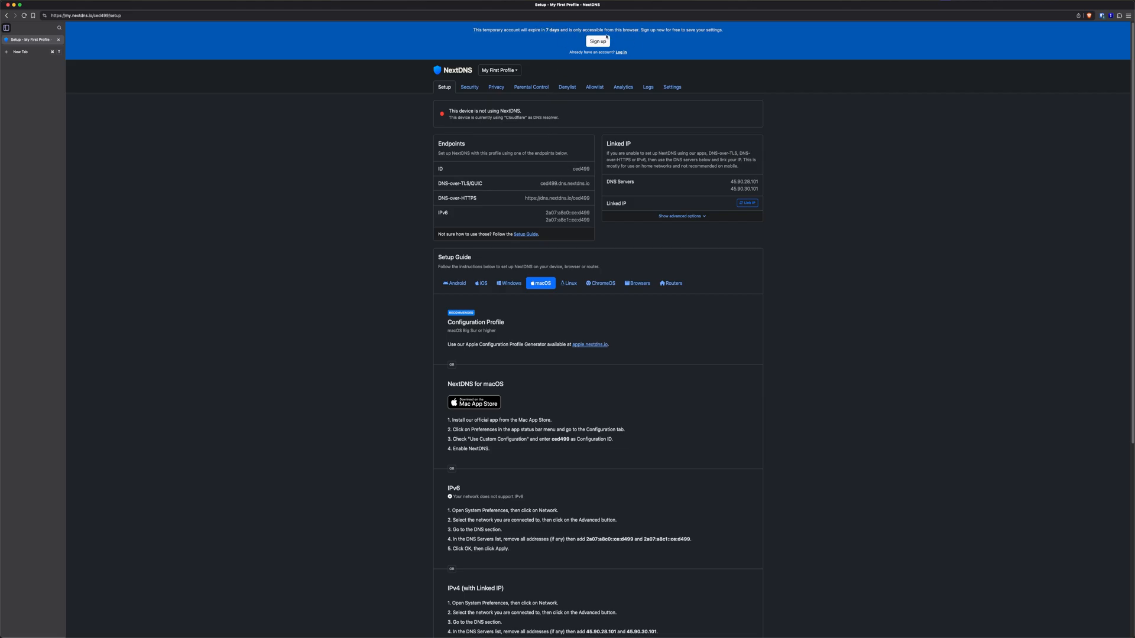
Open the sign-up form and enter the account e-mail address
left_click(602, 43)
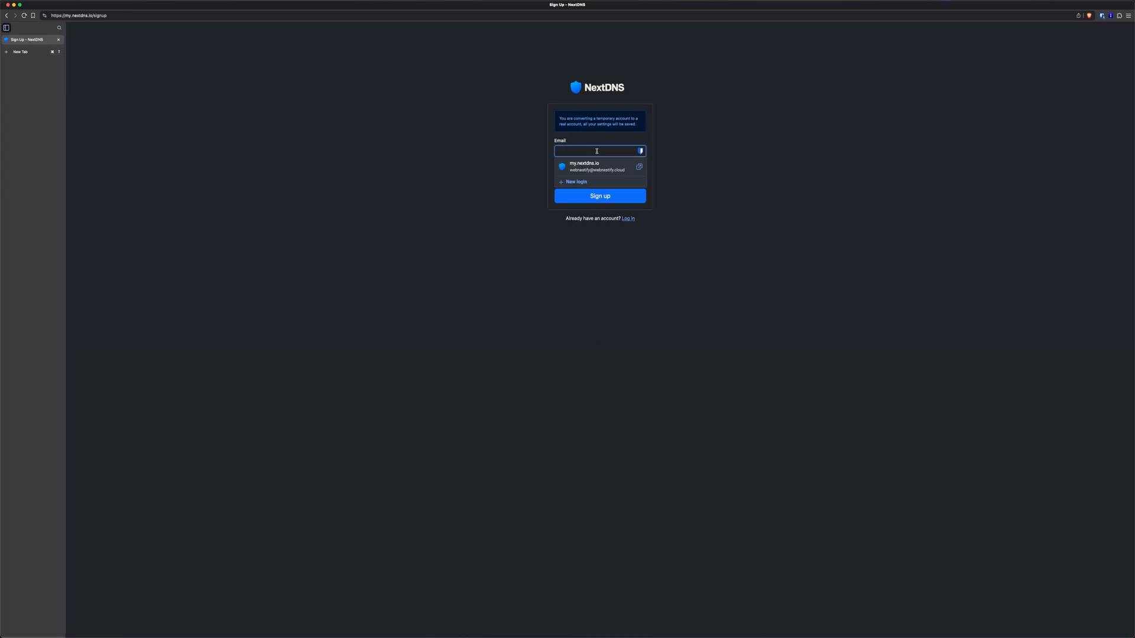
left_click(706, 137)
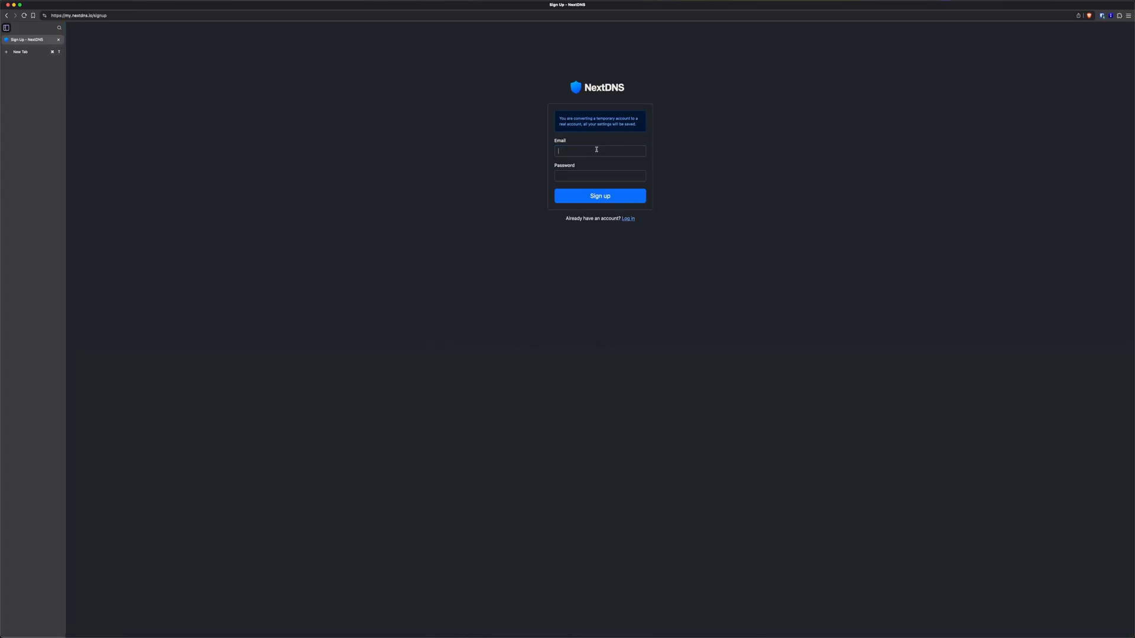
left_click(602, 150)
key("Tab")
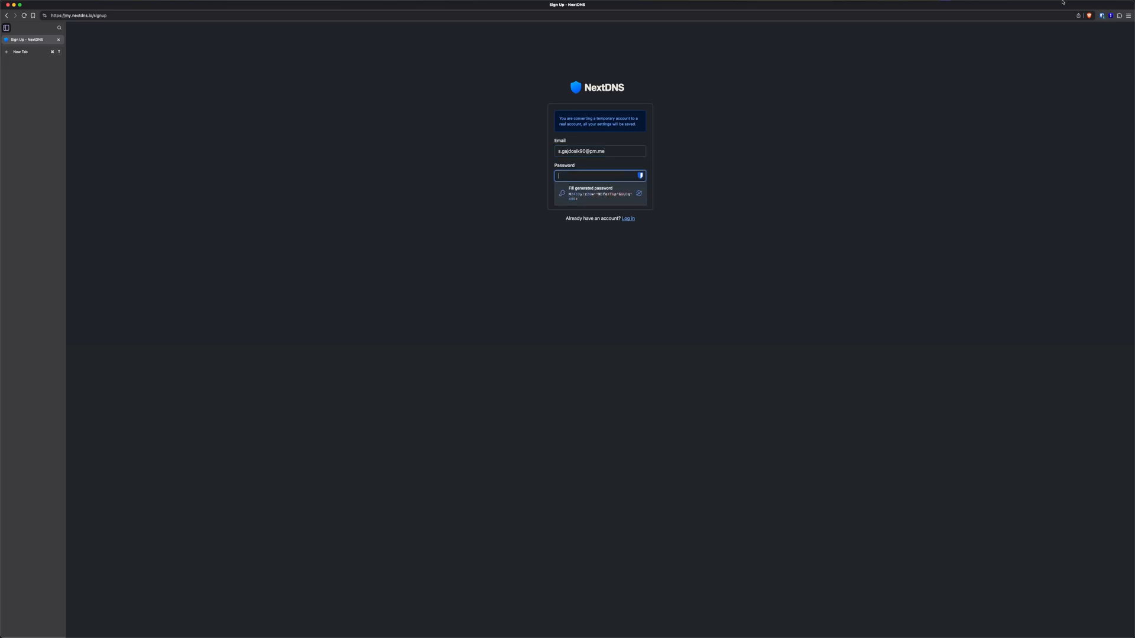
Generate a passphrase in Bitwarden, paste it as the password, and complete sign-up
left_click(1102, 15)
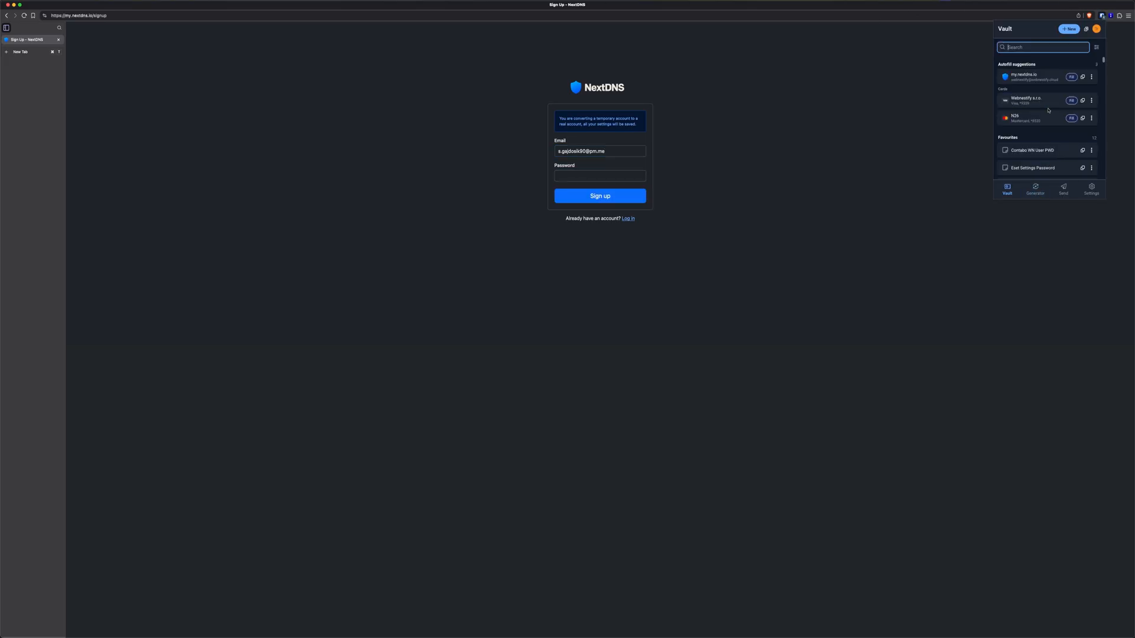
left_click(1036, 189)
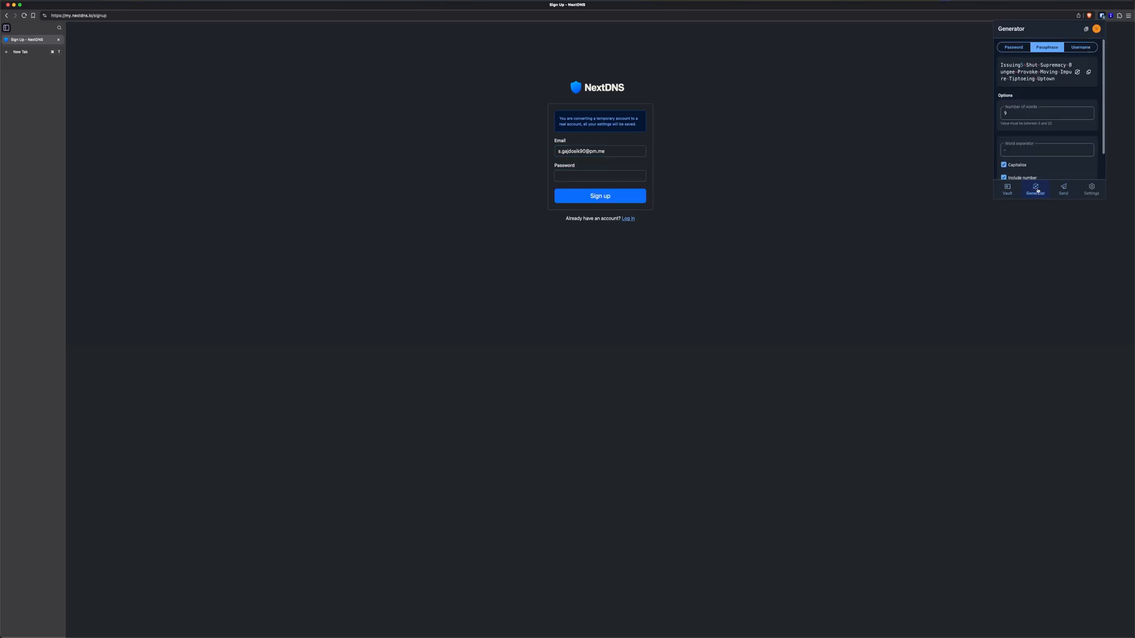
left_click(1076, 71)
left_click(1088, 75)
left_click(594, 177)
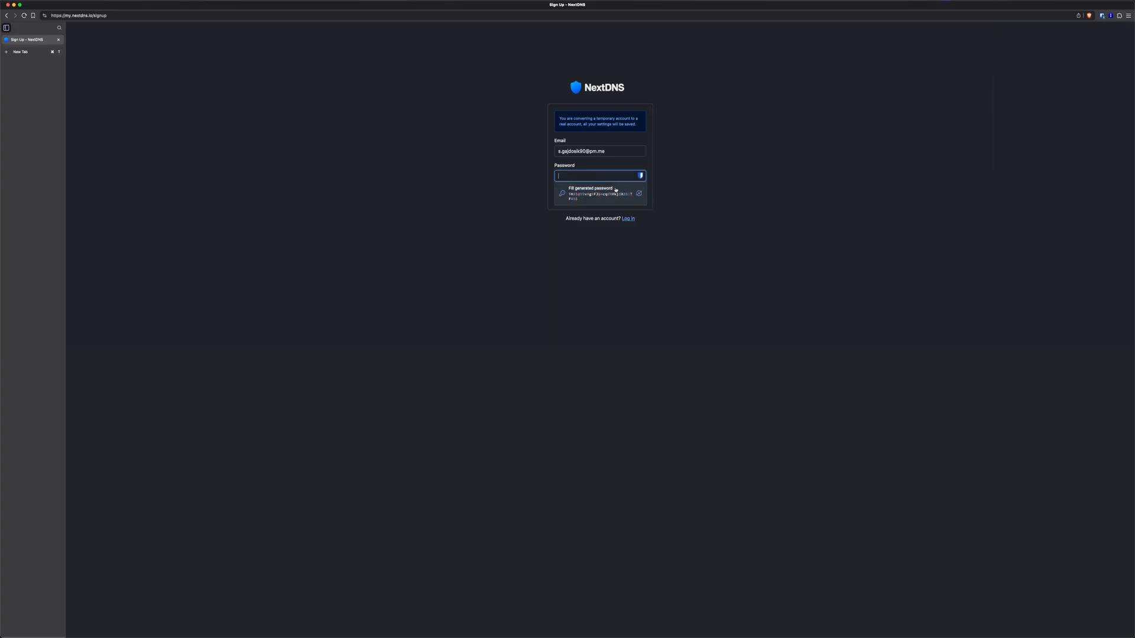
key("super+v")
left_click(621, 201)
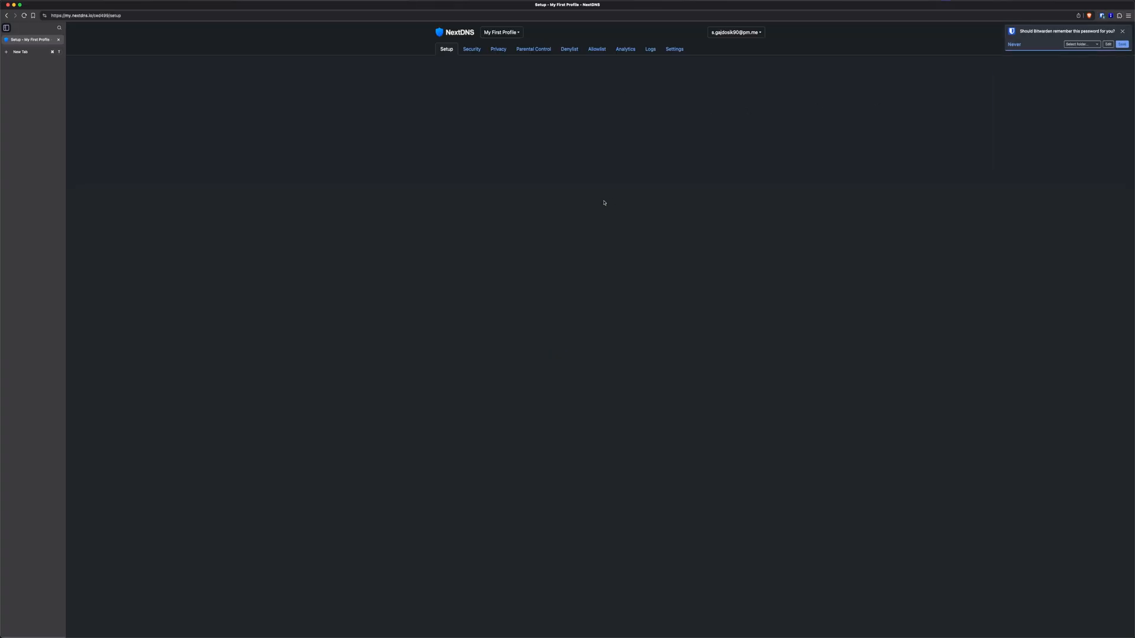
Save the new login in Bitwarden, zoom the page in, and show the profile list
left_click(1119, 44)
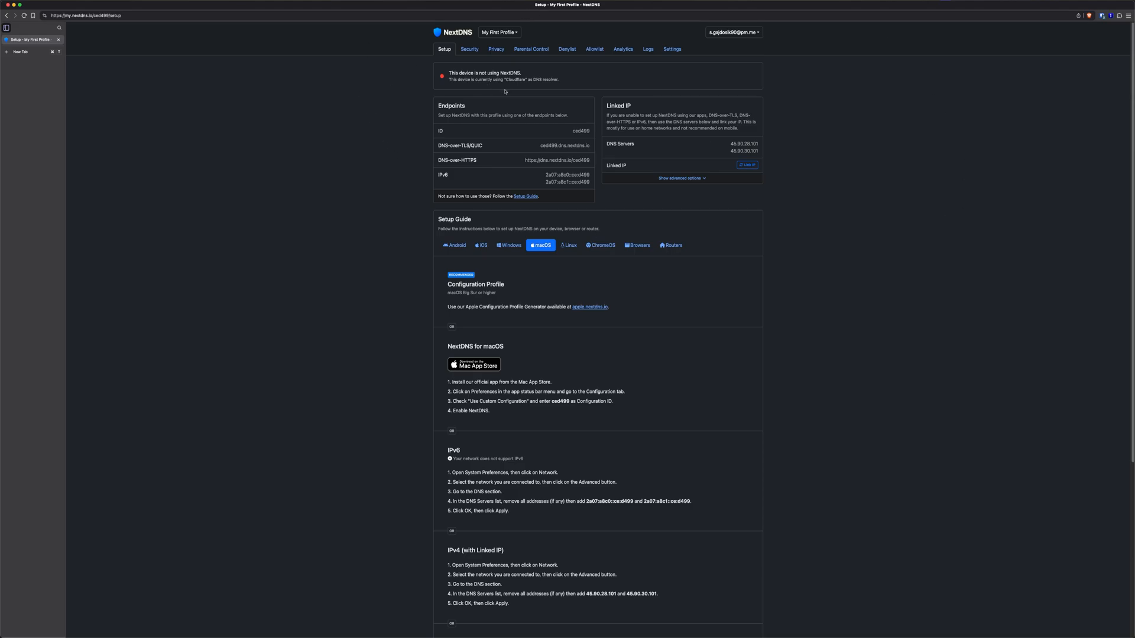
key("super+equal")
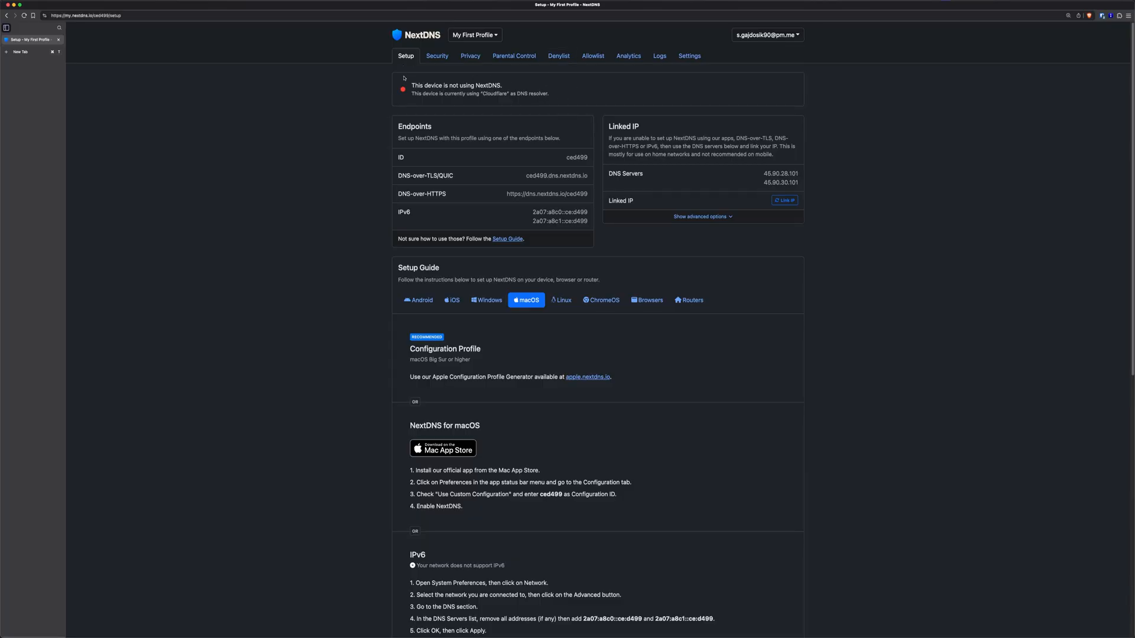
left_click(489, 38)
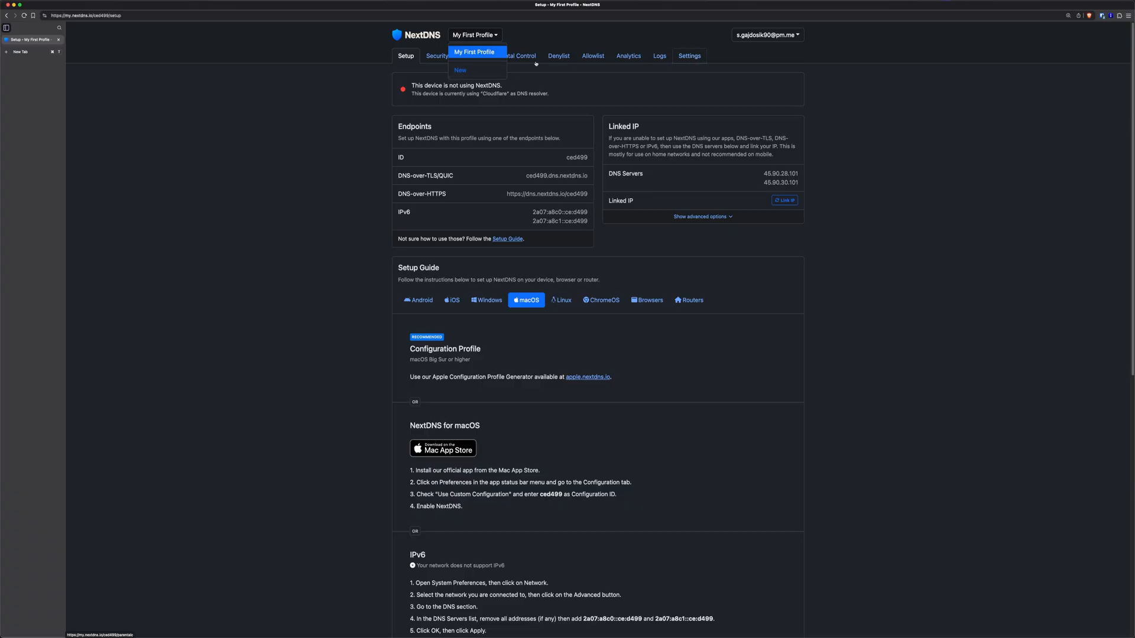
Add a new profile named 'Brave Browser - Workstation', which gets ID 3519b8
left_click(460, 70)
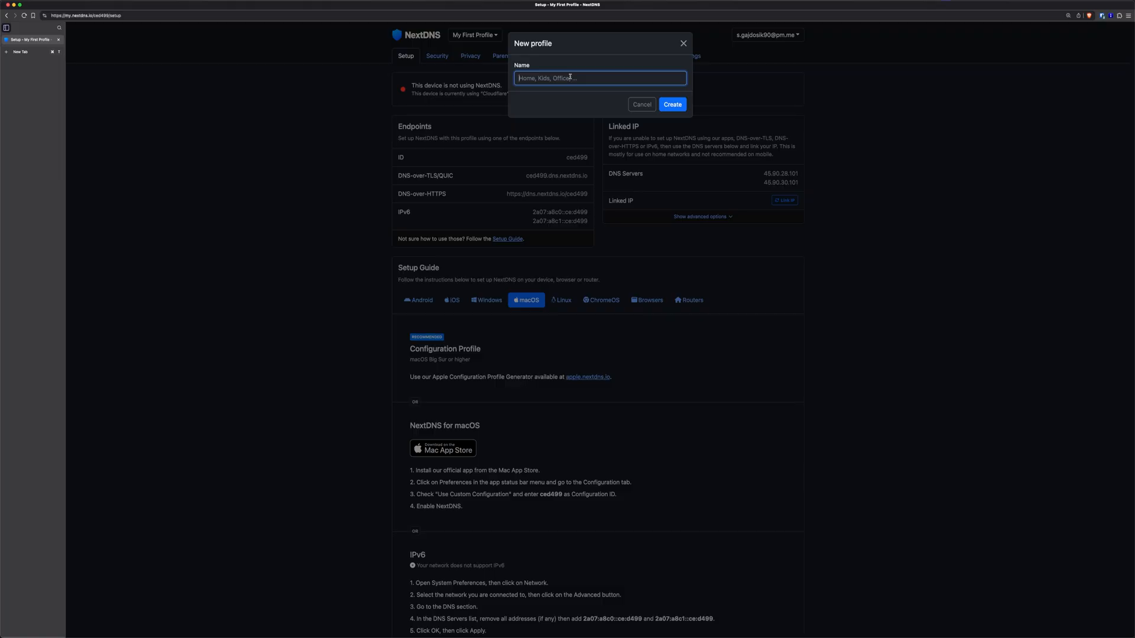
type("Brave Browser - Workstation")
left_click(668, 104)
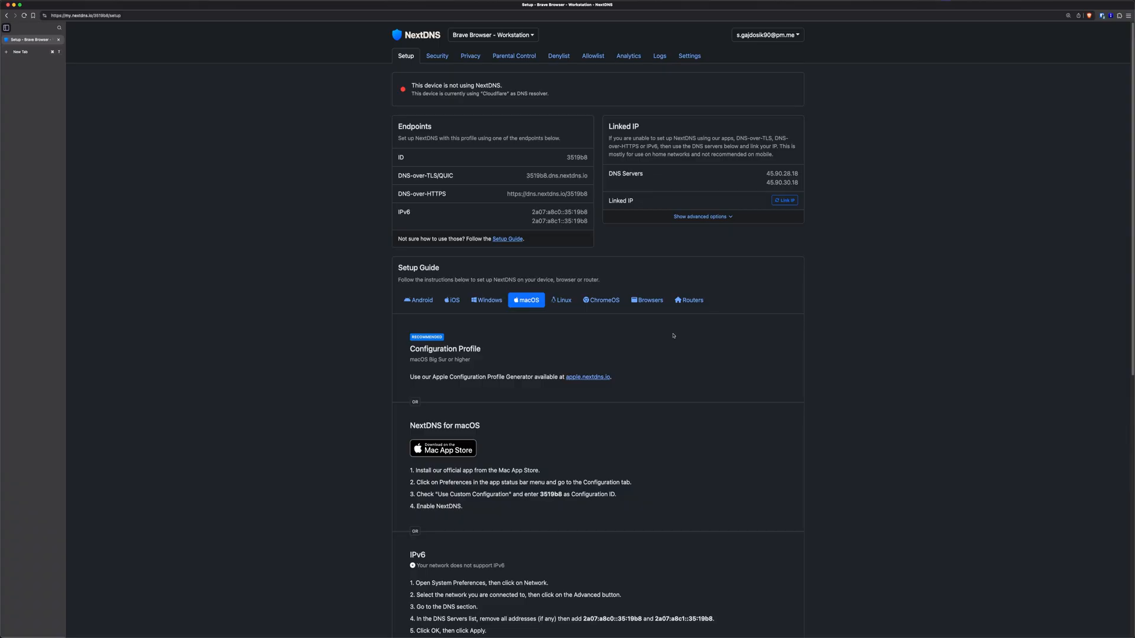
Browse the Setup Guide platform tabs and settle on the Browsers instructions
left_click(653, 300)
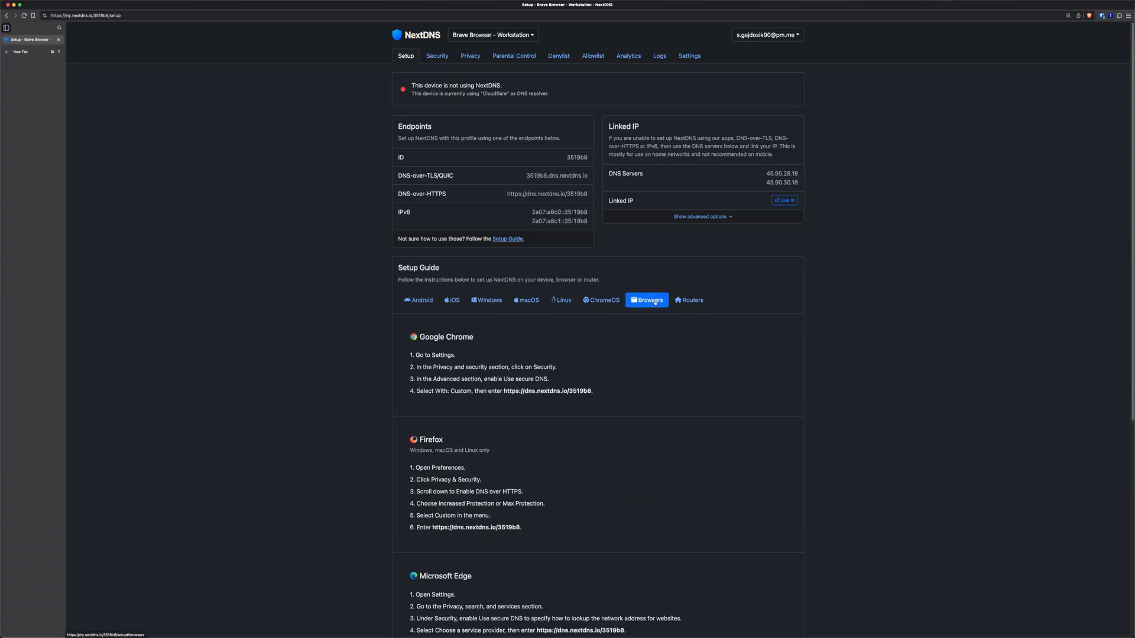
left_click(417, 301)
left_click(453, 301)
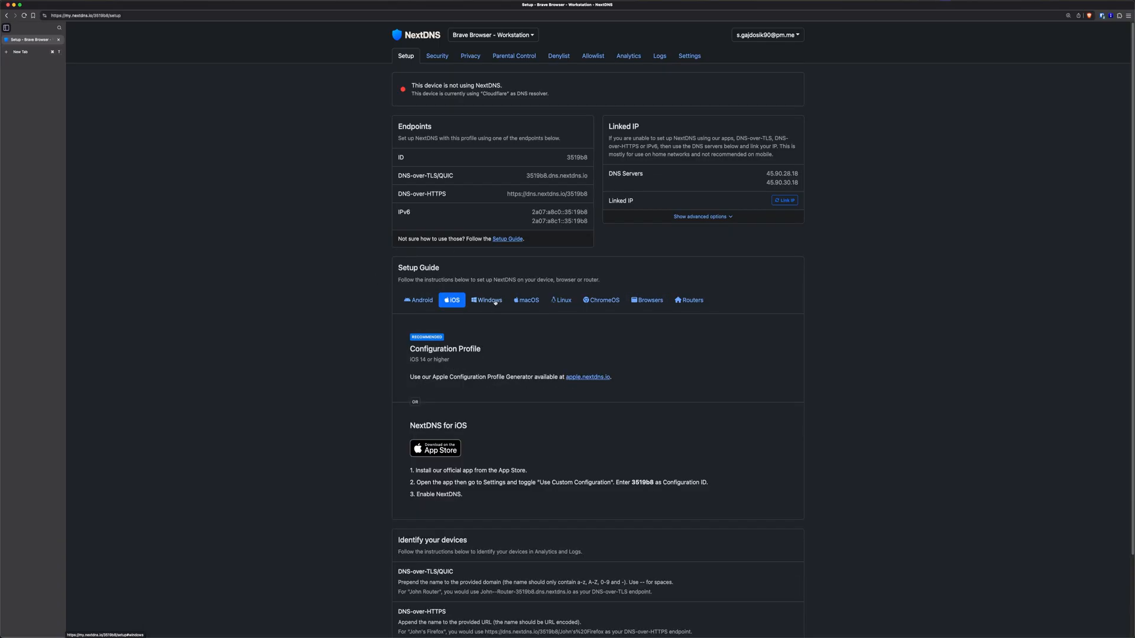
left_click(495, 302)
left_click(516, 300)
left_click(563, 303)
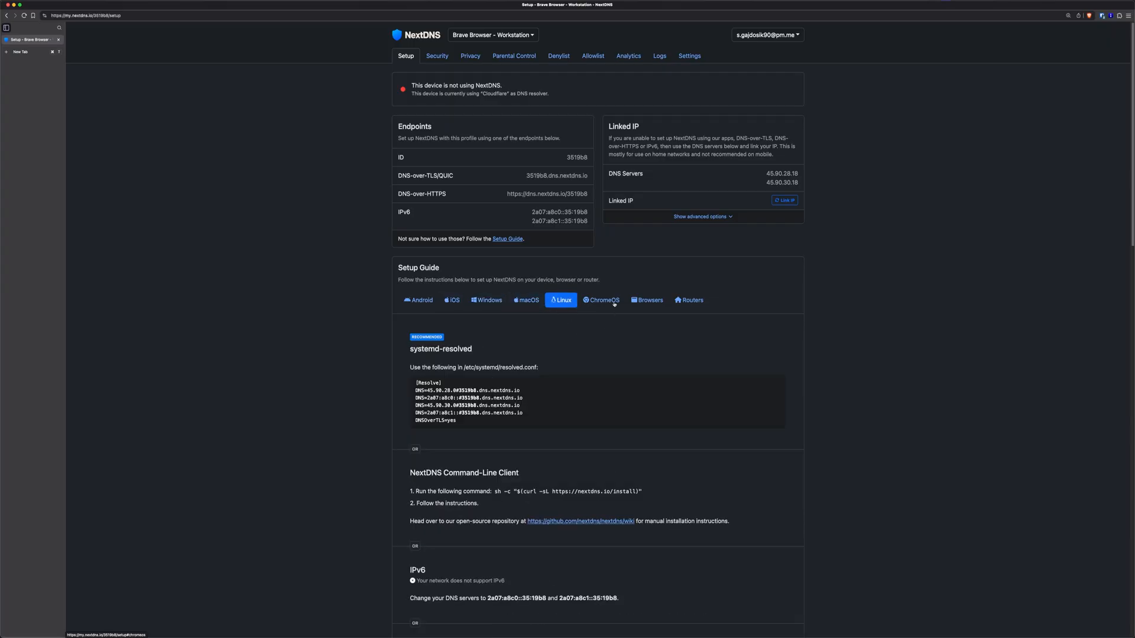
left_click(601, 300)
left_click(649, 301)
left_click(690, 301)
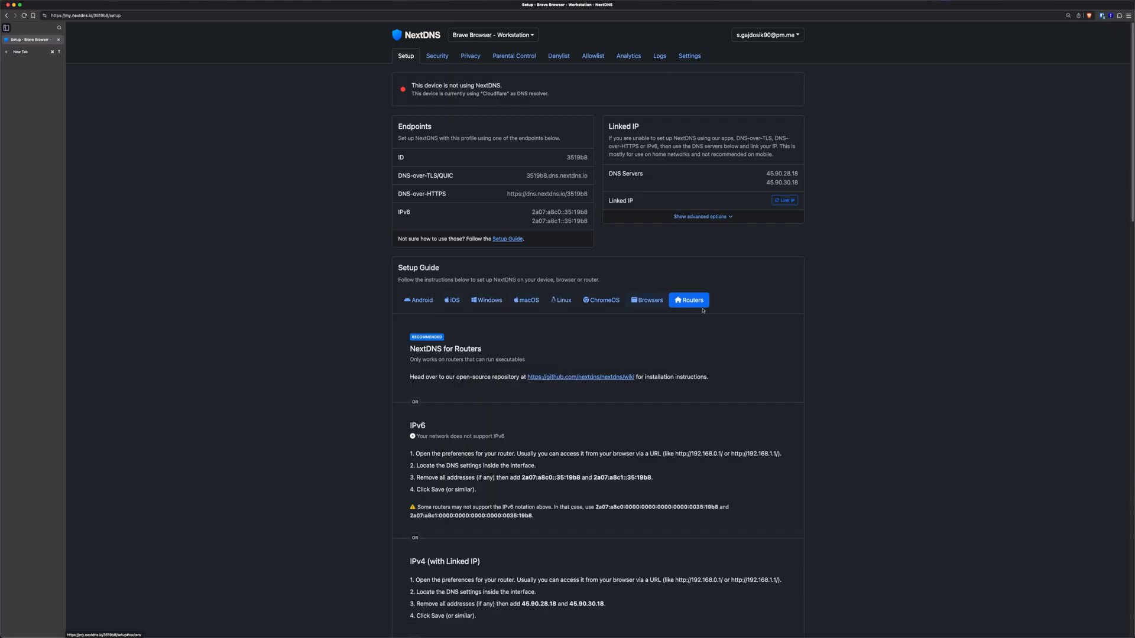
left_click(650, 305)
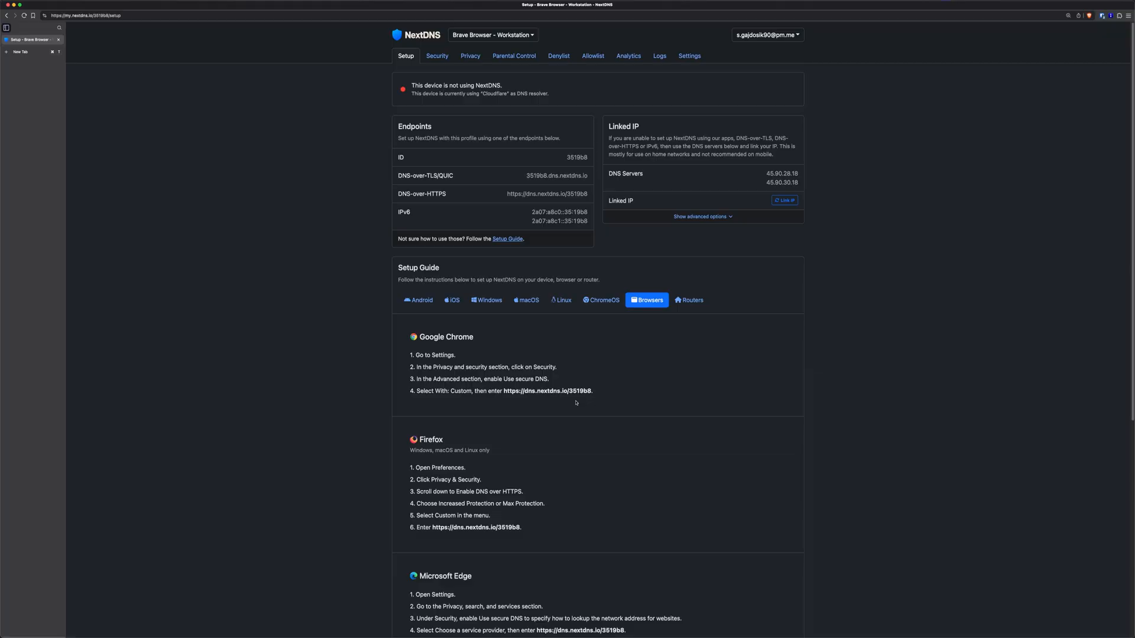
scroll(492, 412, "down", 5)
scroll(514, 420, "up", 1)
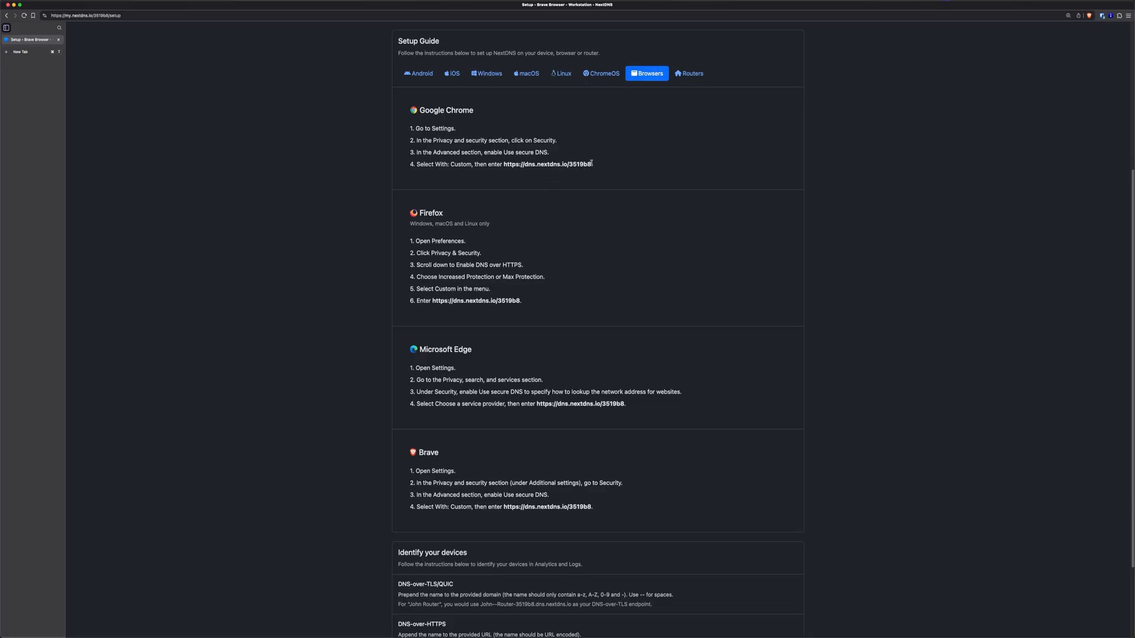
left_click_drag(591, 163, 504, 167)
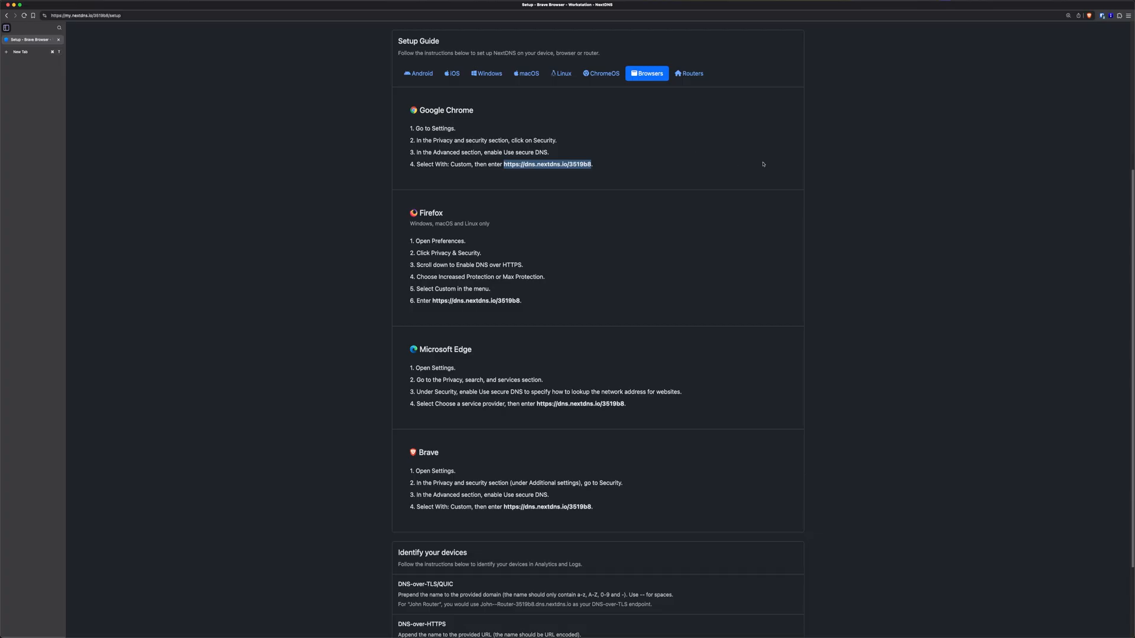
Find the secure DNS setting in Brave's Security settings by searching 'dns'
left_click(1128, 15)
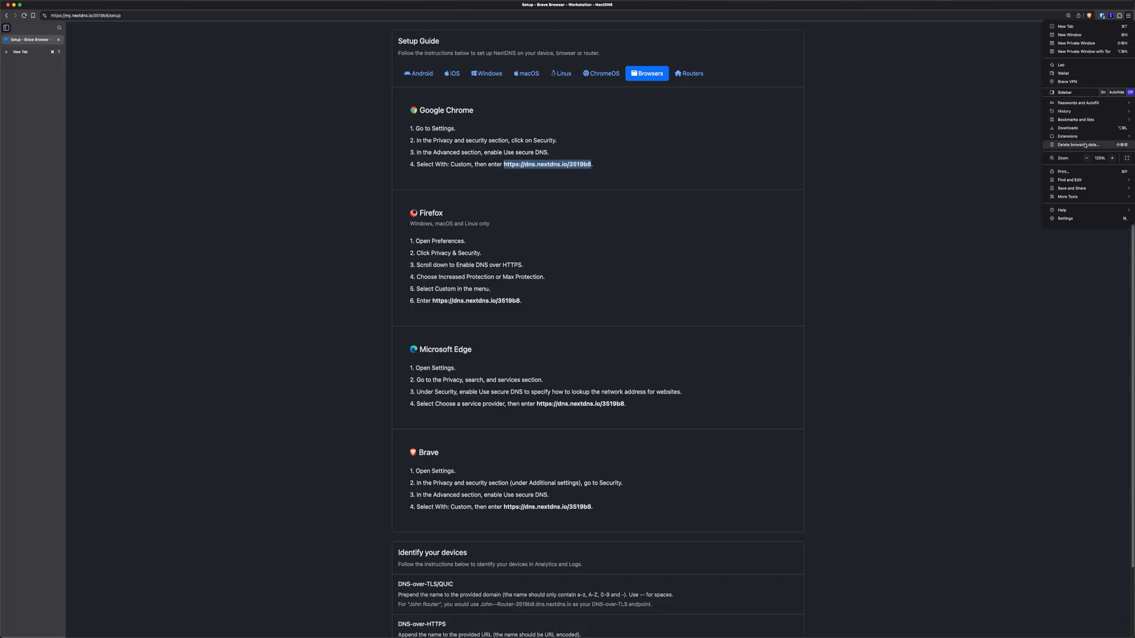
left_click(1065, 218)
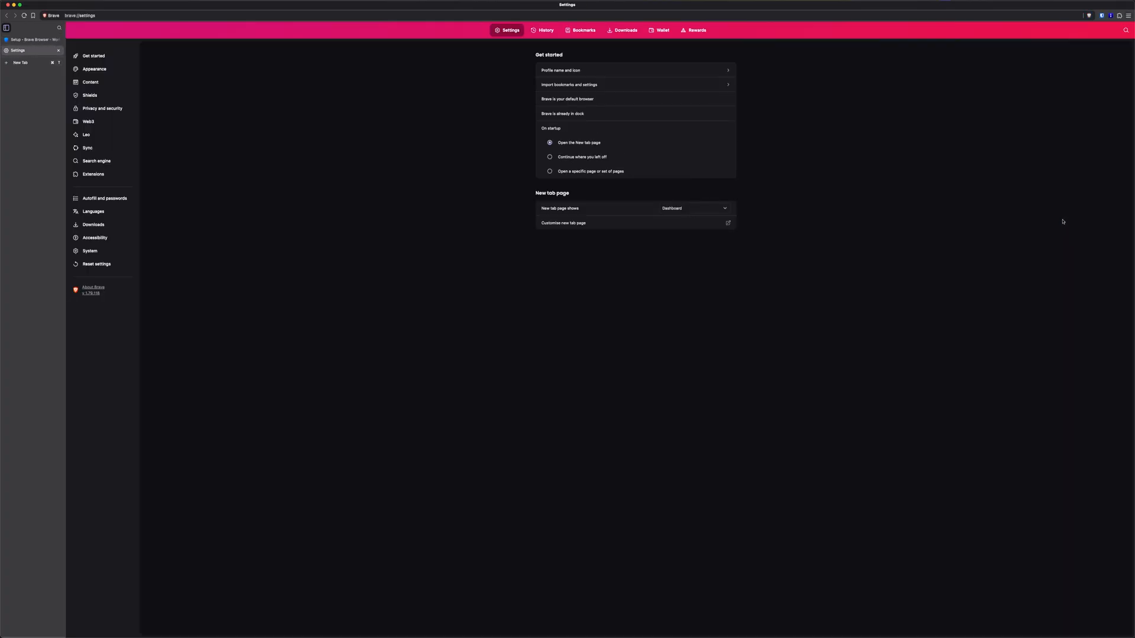
left_click(1125, 31)
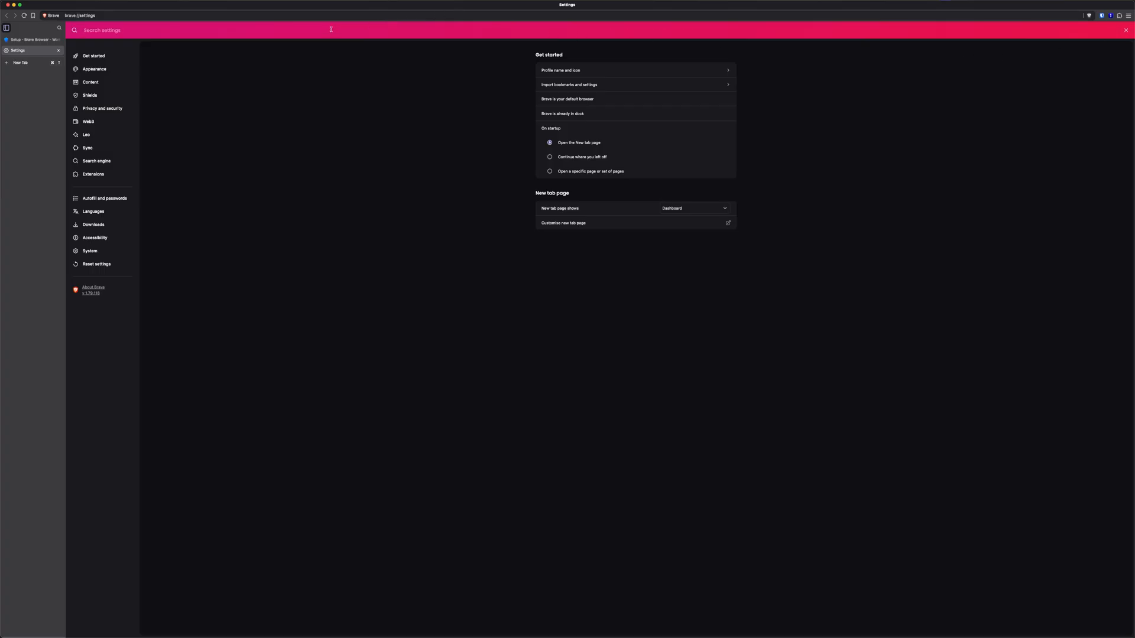
type("dns")
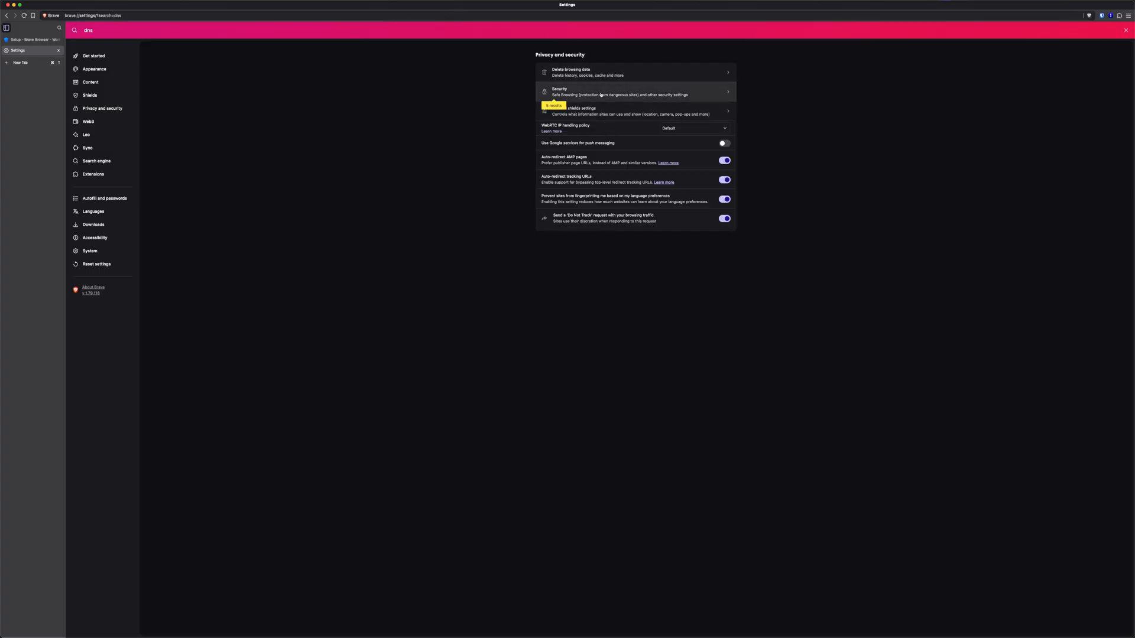
left_click(601, 93)
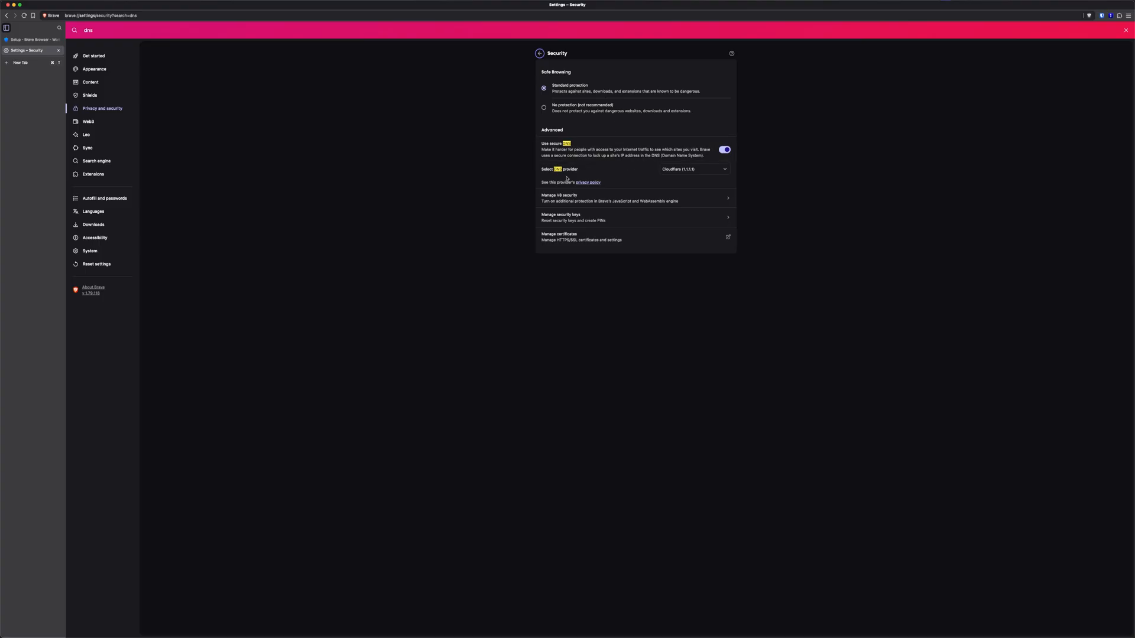
left_click(695, 171)
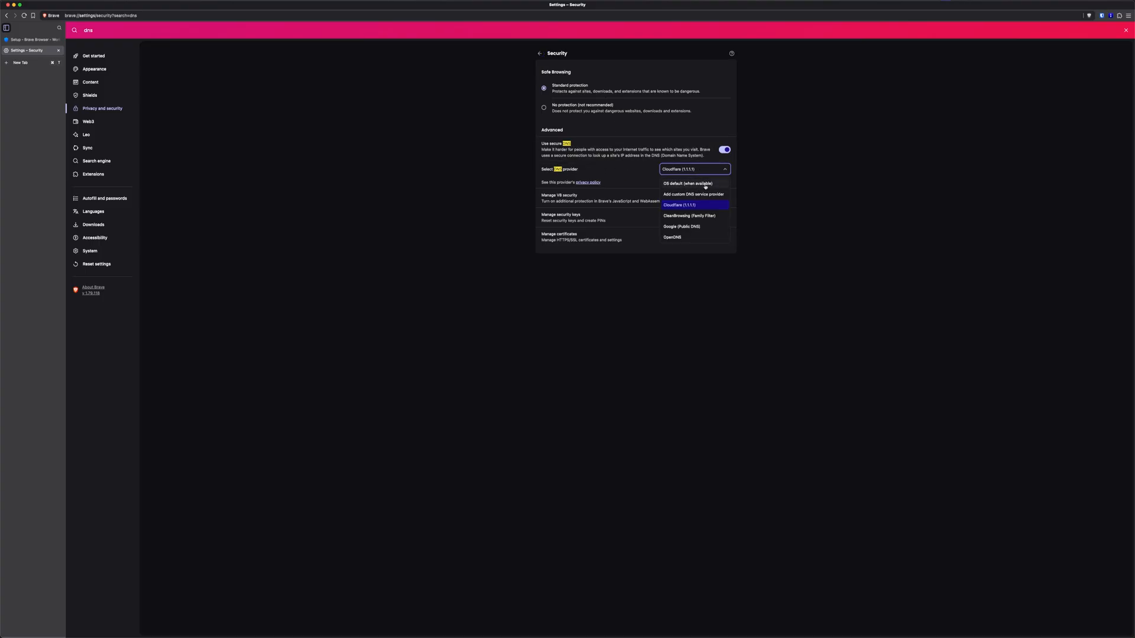
left_click(704, 194)
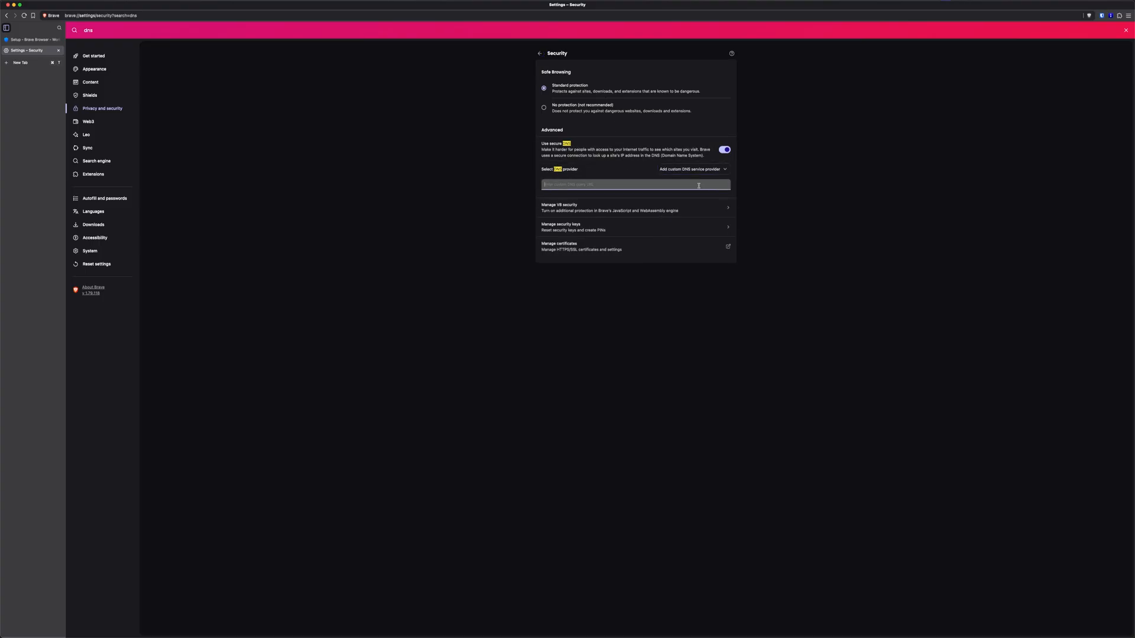
type("https://dns.nextdns.io/3519b8")
left_click(36, 43)
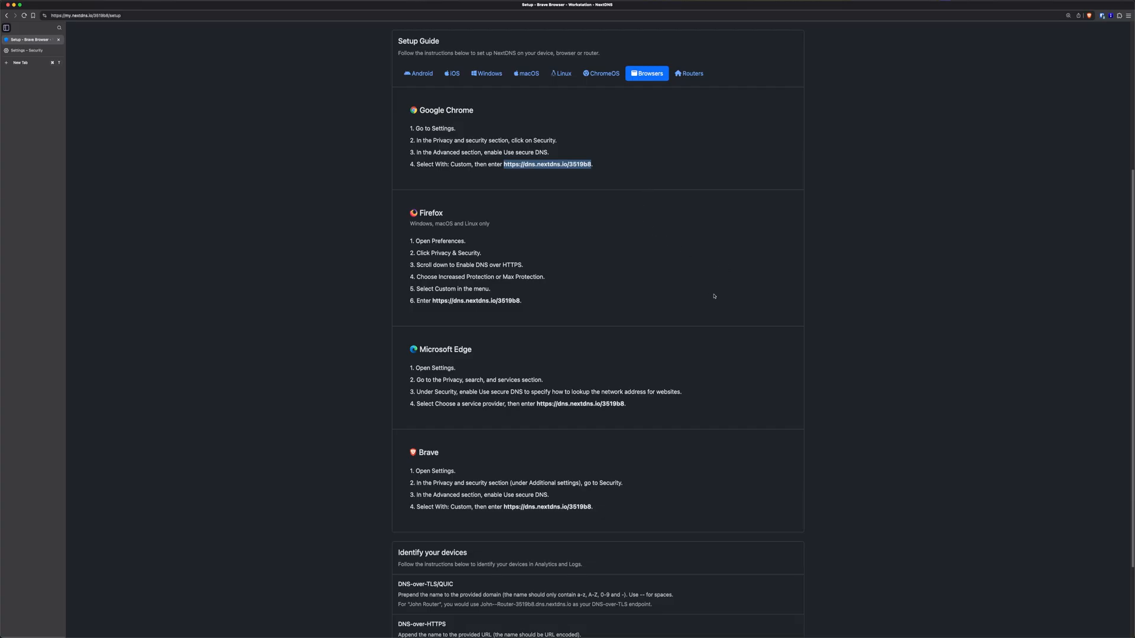
scroll(608, 475, "down", 3)
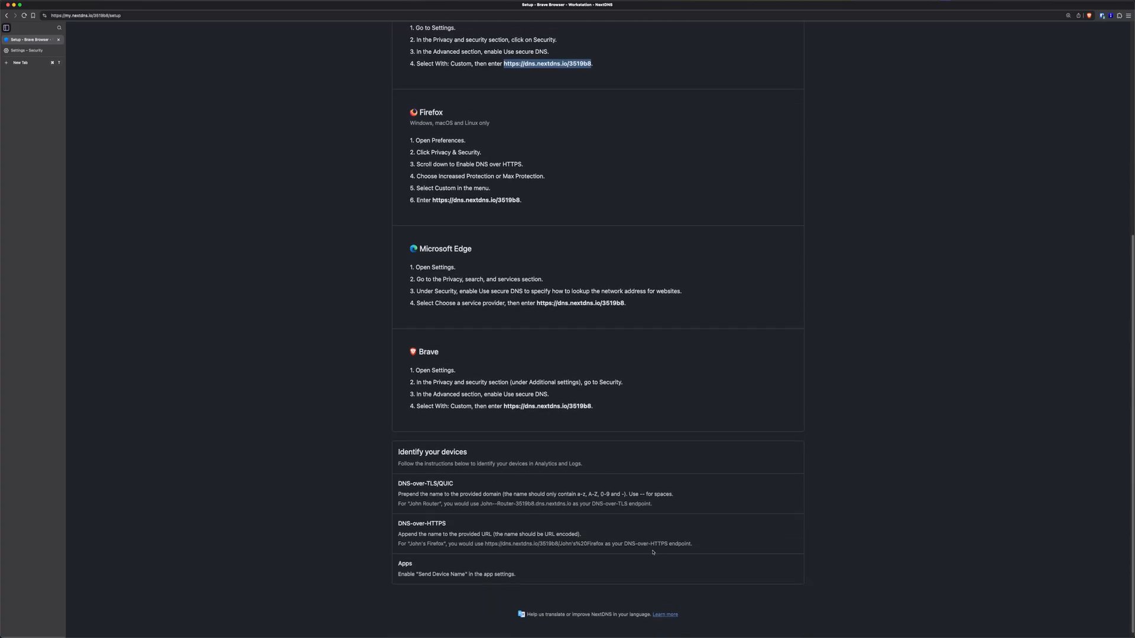
left_click_drag(603, 544, 558, 545)
key("super+c")
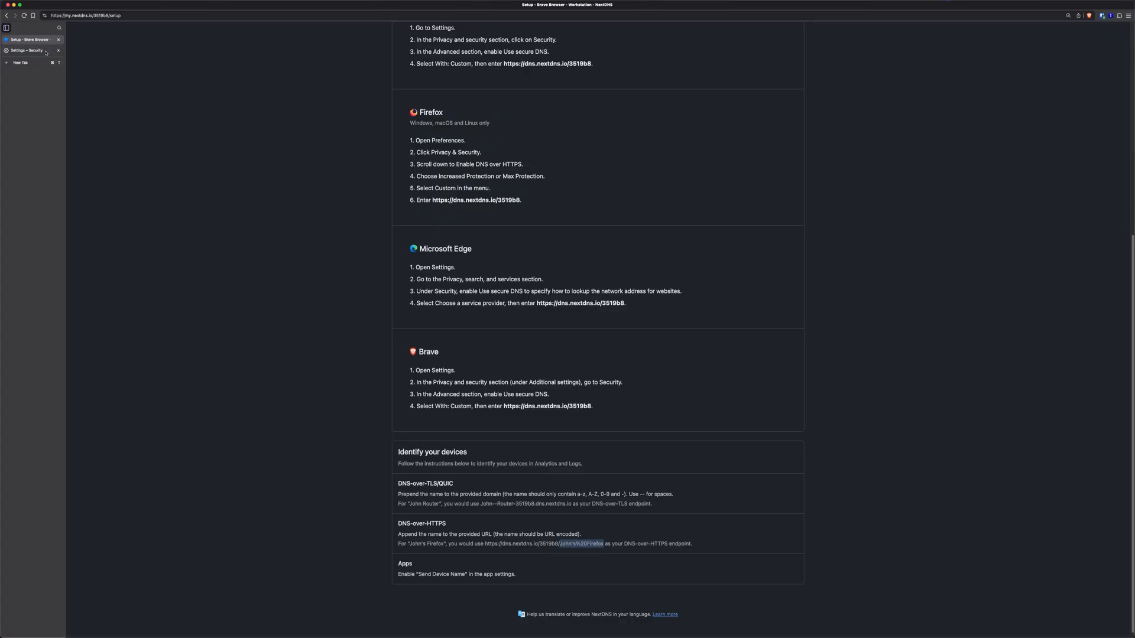
left_click(26, 50)
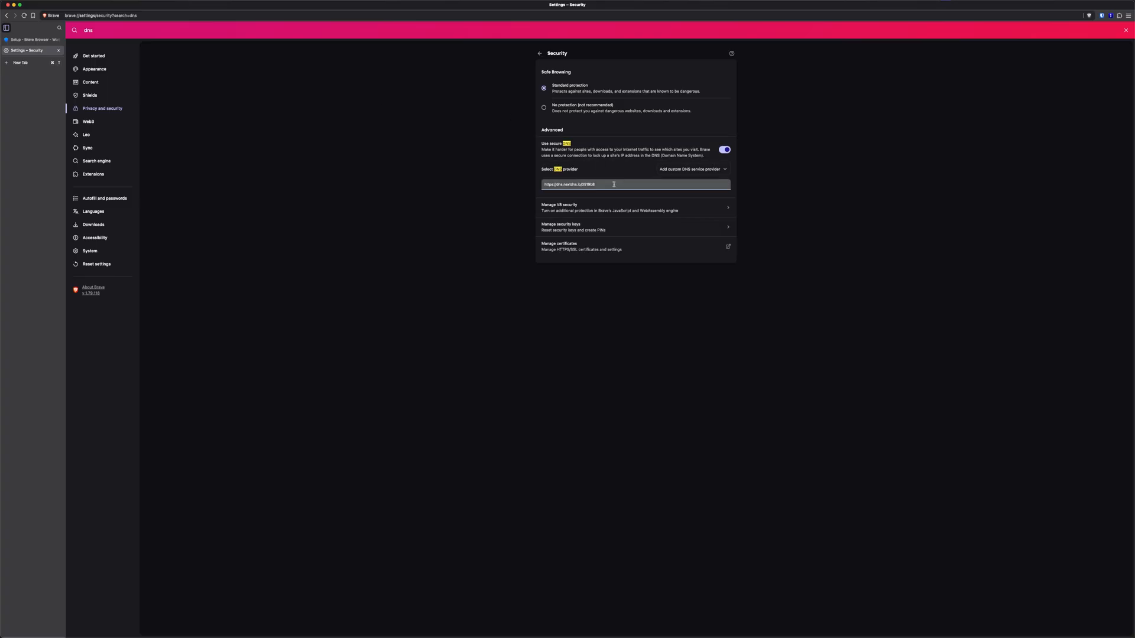
key("super+v")
double_click(601, 185)
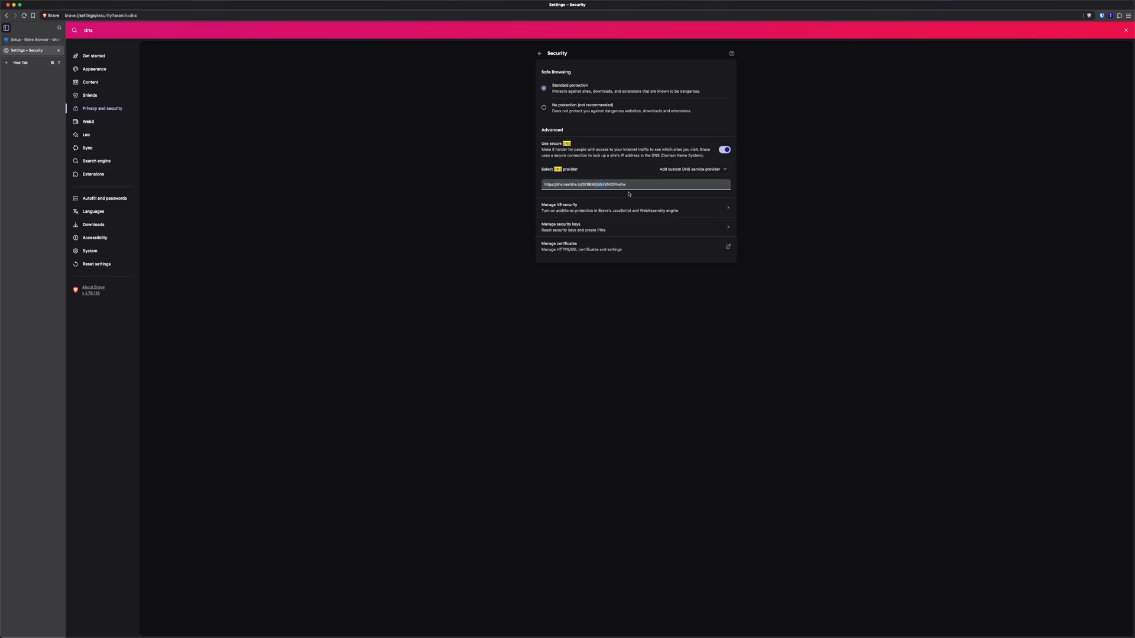
type("Brave")
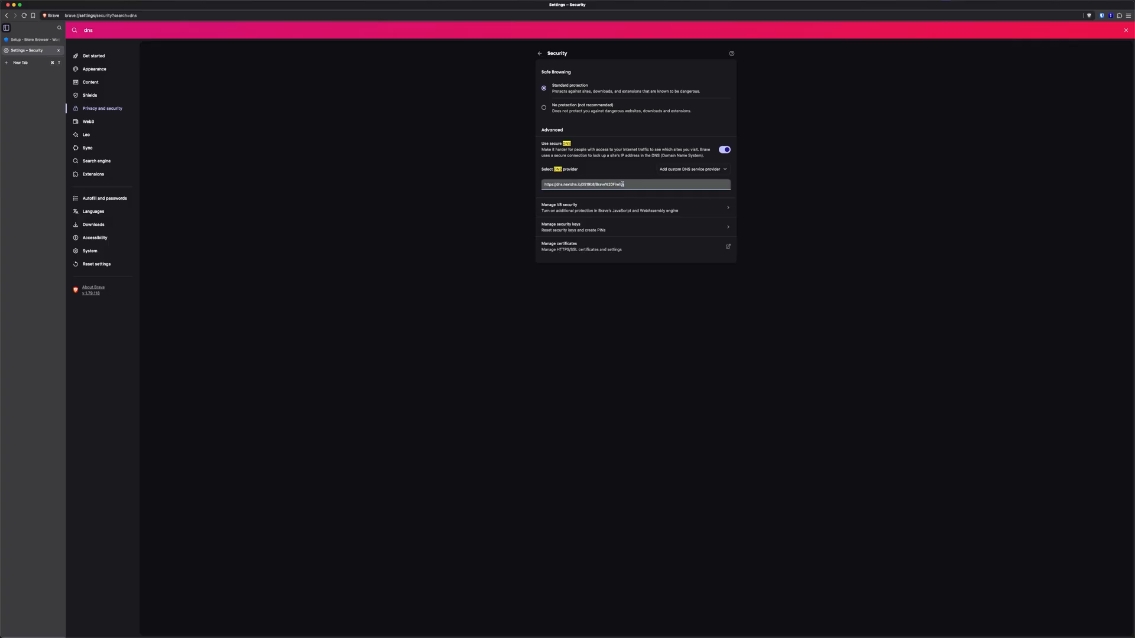
left_click_drag(612, 184, 632, 194)
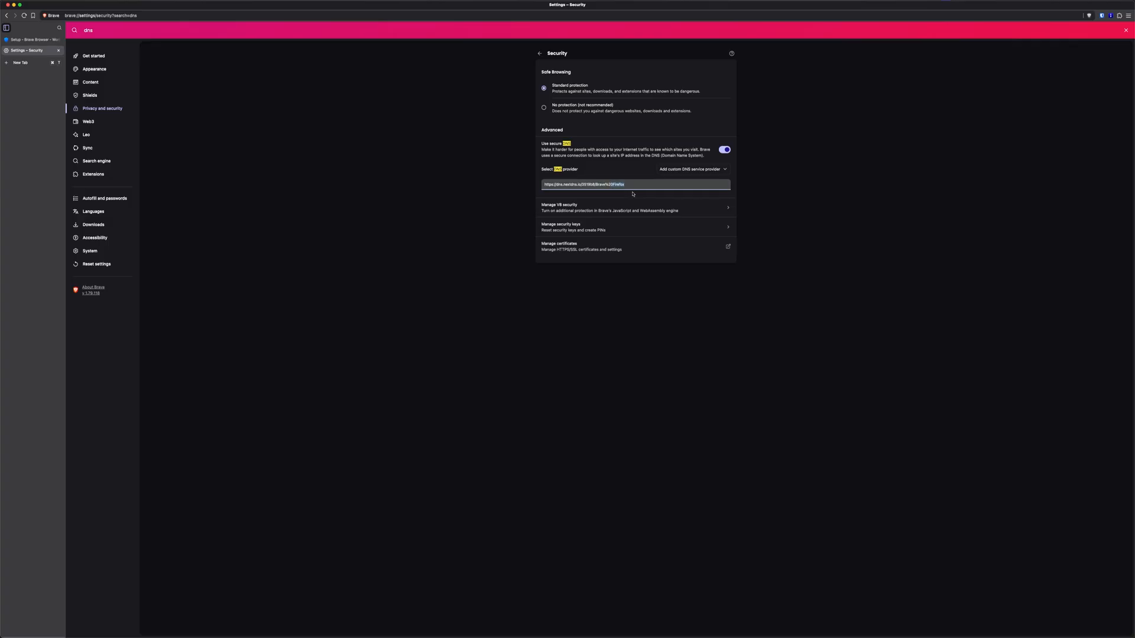
key("BackSpace")
type("0")
Reload the NextDNS setup page to confirm the device uses NextDNS, then close Brave settings
left_click(24, 39)
scroll(344, 232, "up", 5)
right_click(343, 166)
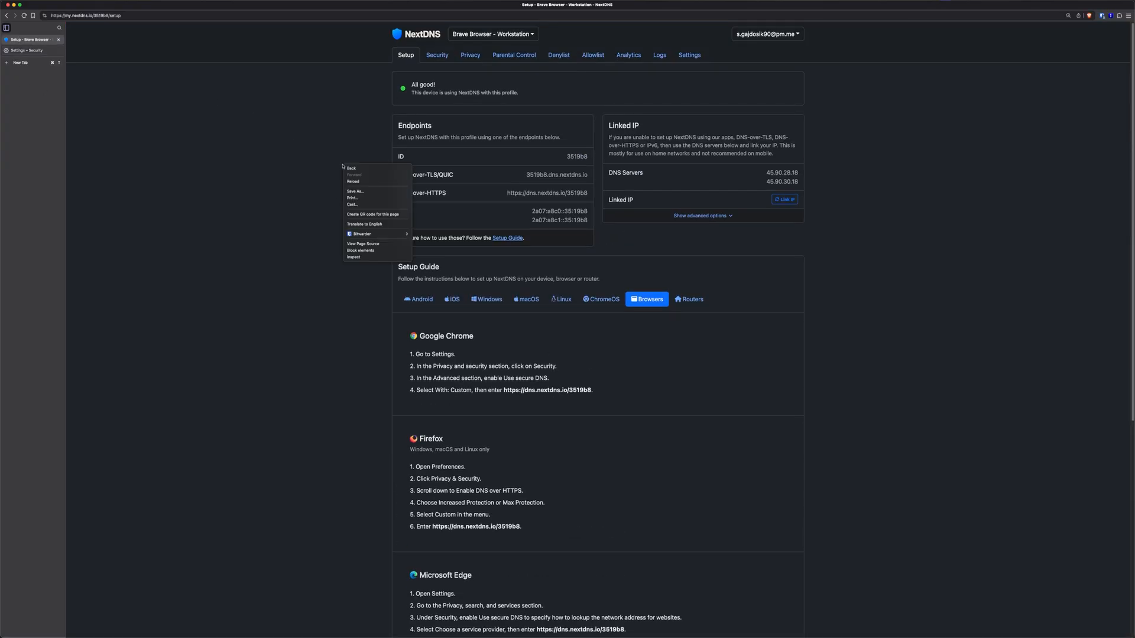
left_click(373, 182)
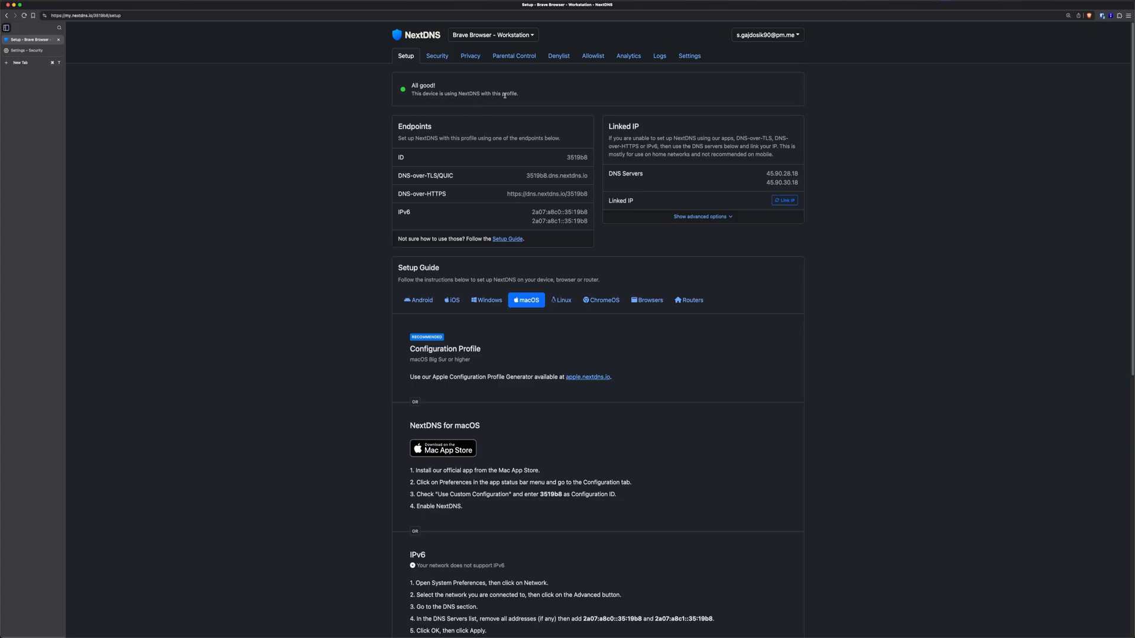
left_click(59, 50)
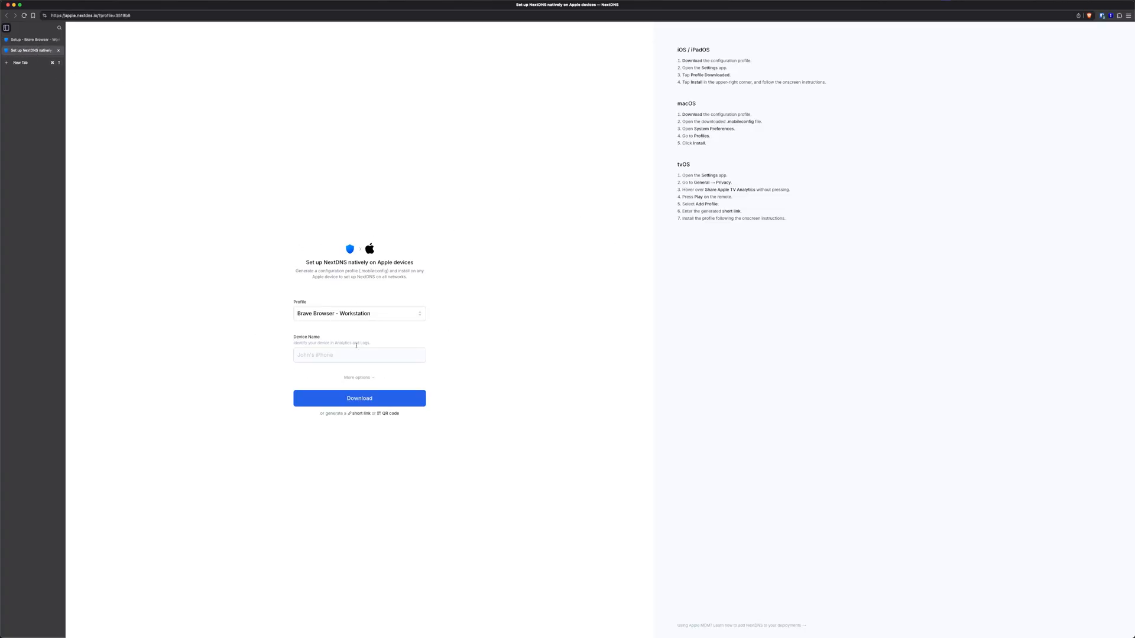
Download the Brave Browser - Workstation configuration profile to Downloads and open it
left_click(387, 313)
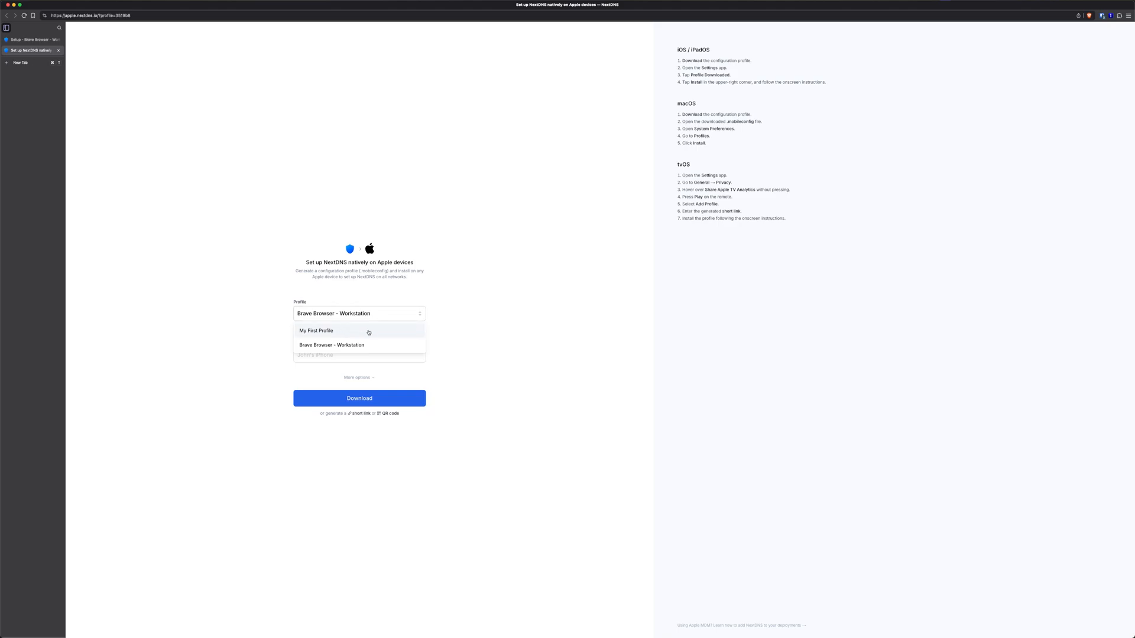
left_click(387, 314)
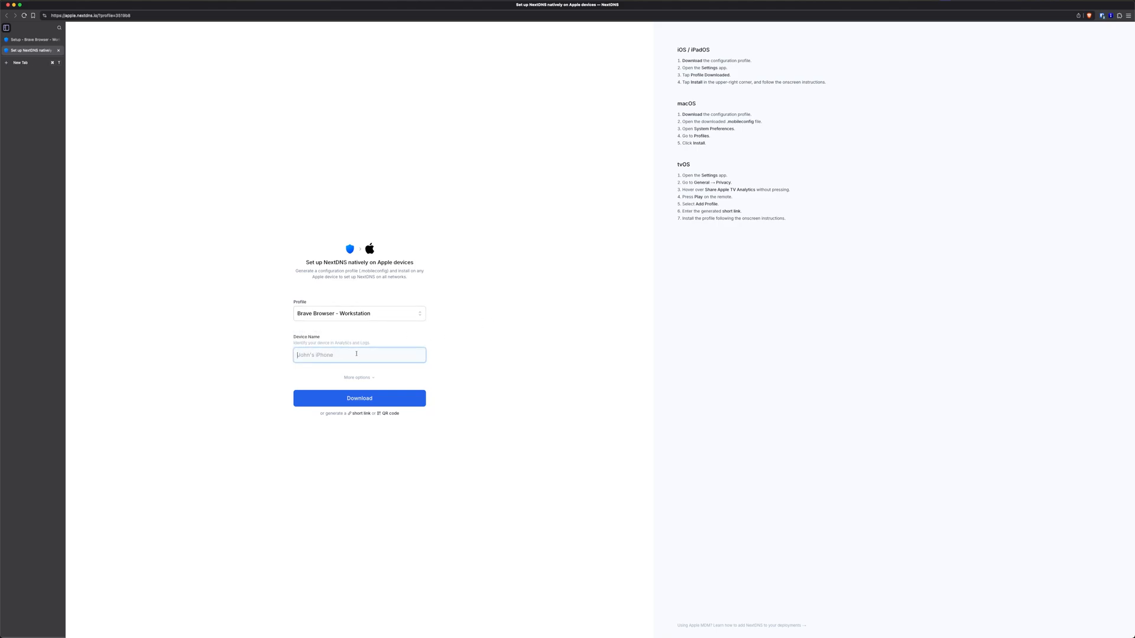
left_click(358, 378)
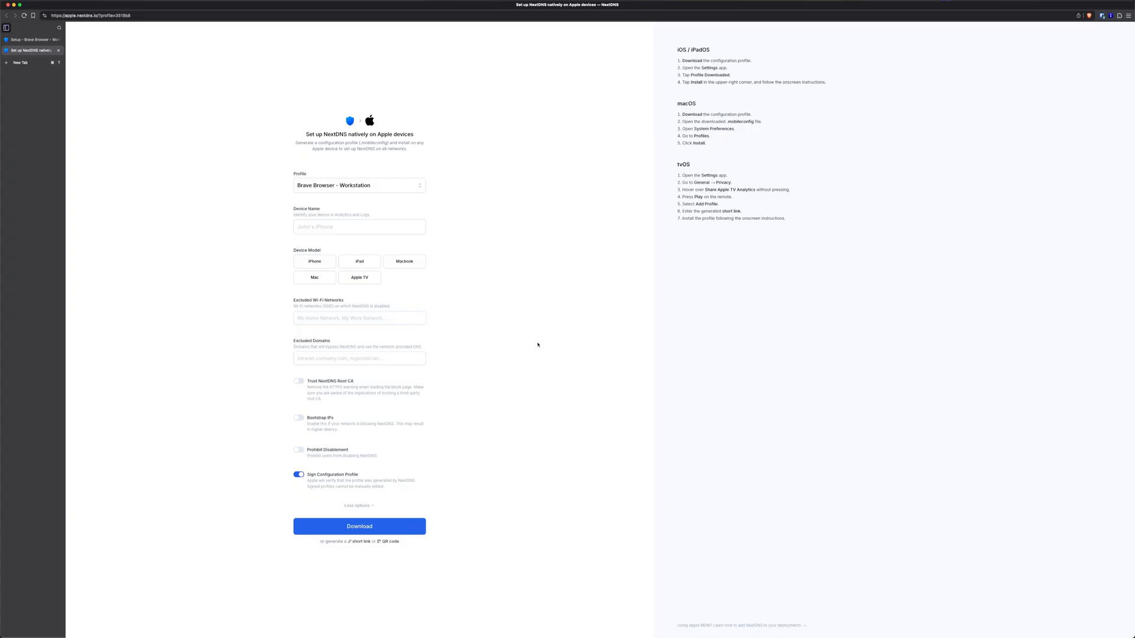
left_click(378, 532)
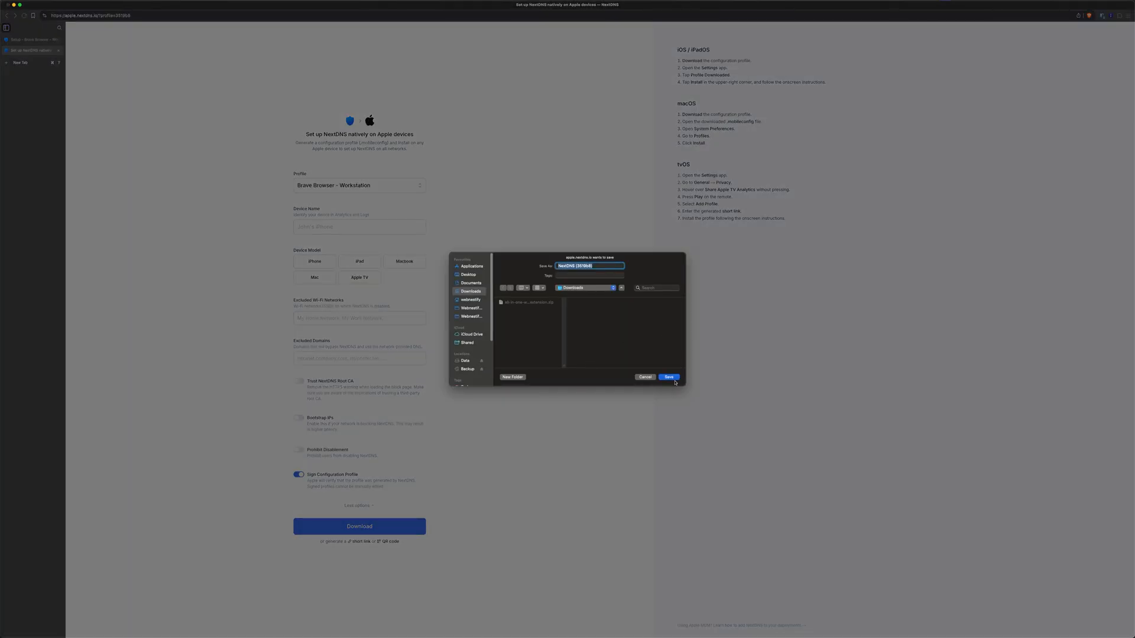
left_click(670, 377)
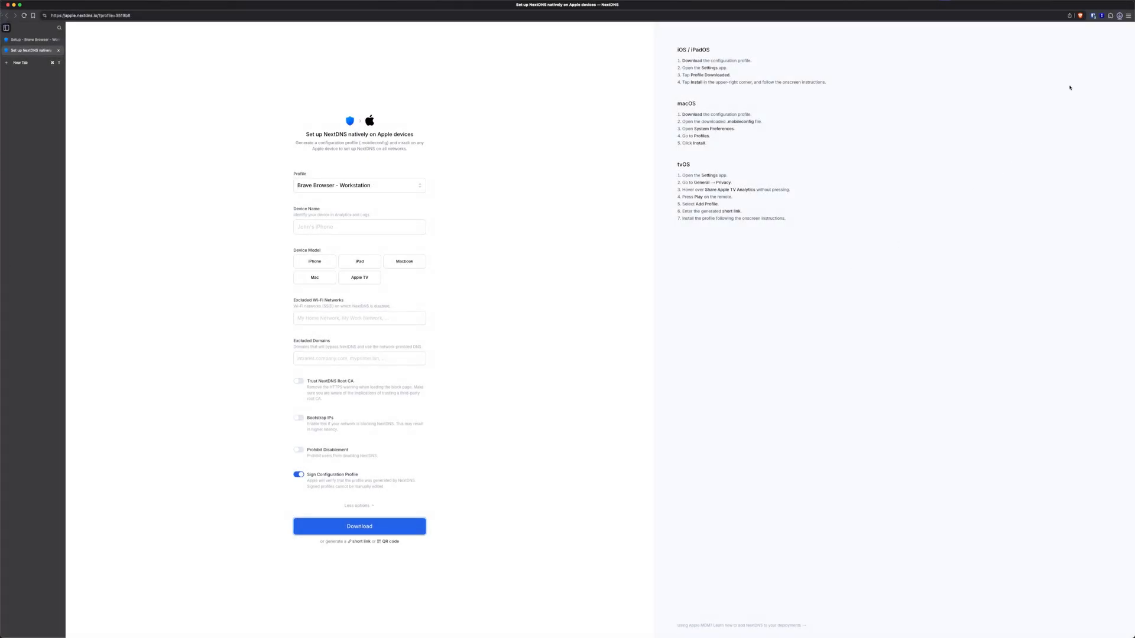
left_click(1073, 34)
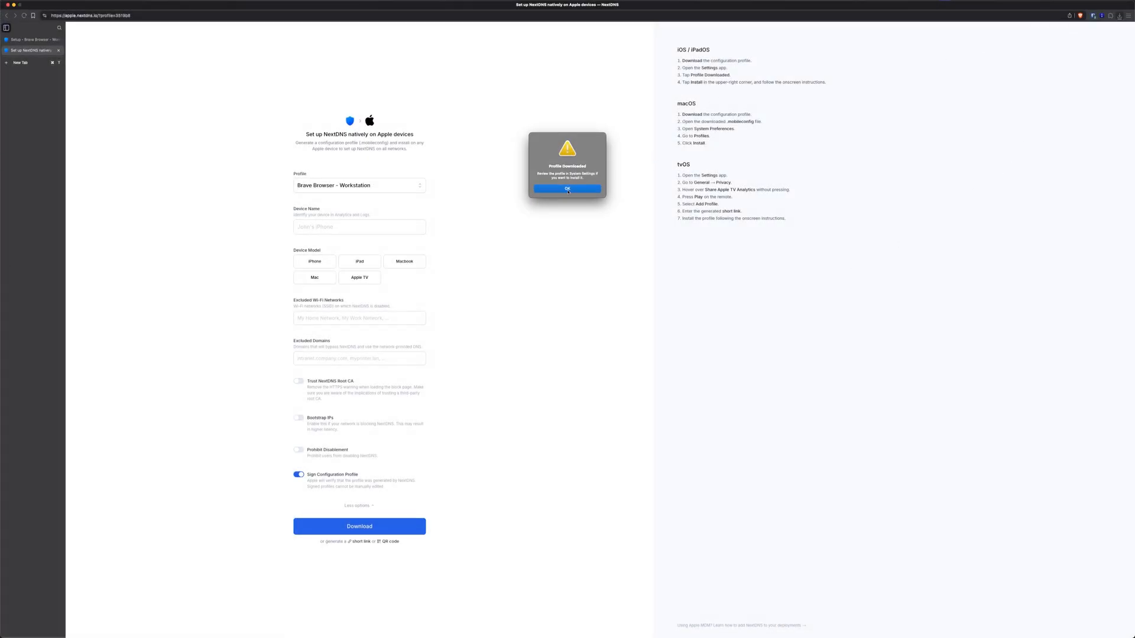
left_click(567, 190)
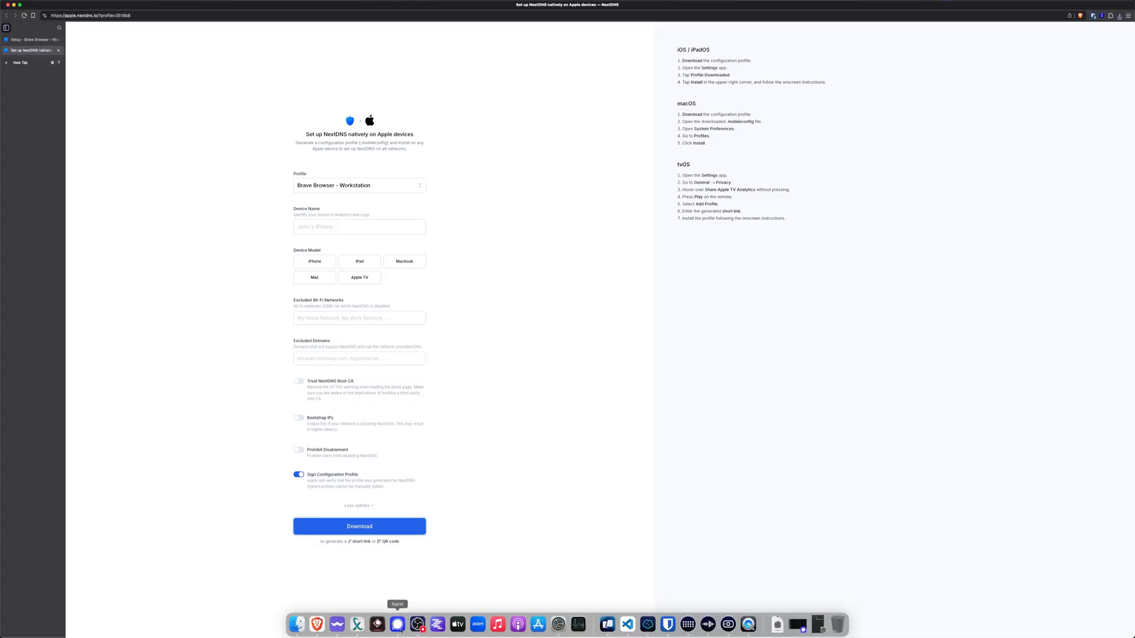
left_click(558, 625)
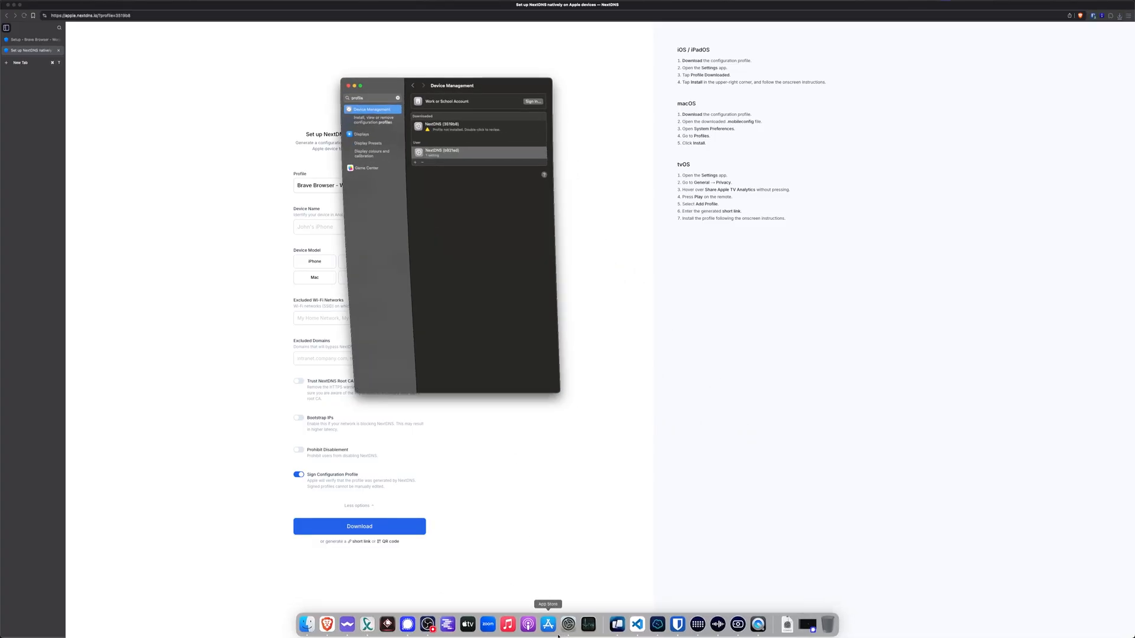
double_click(485, 129)
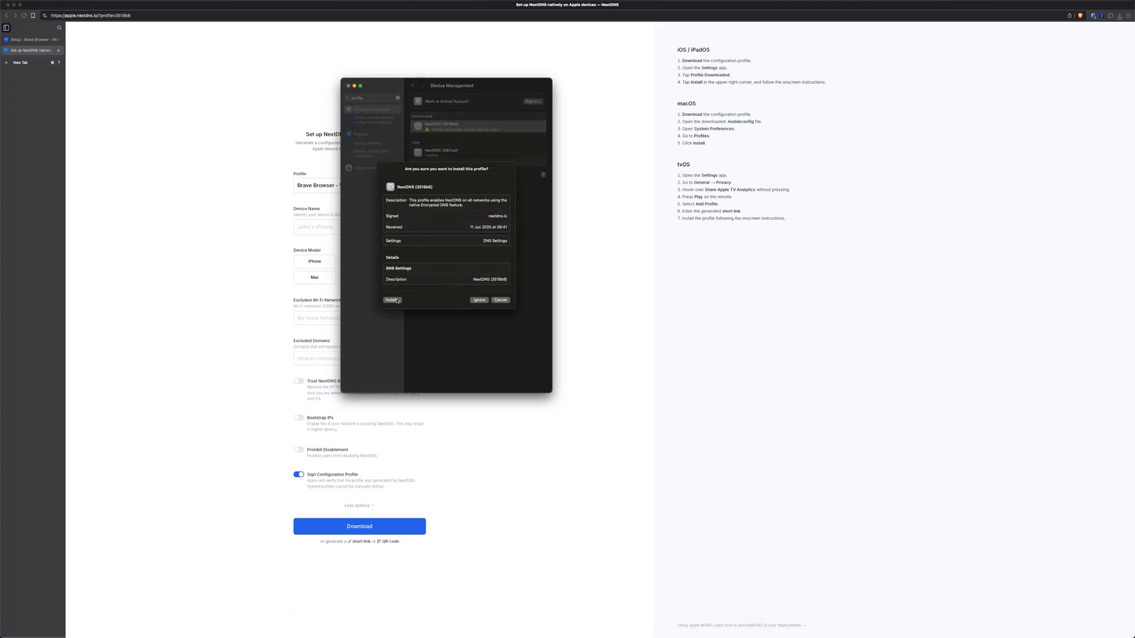
left_click(503, 301)
left_click(348, 86)
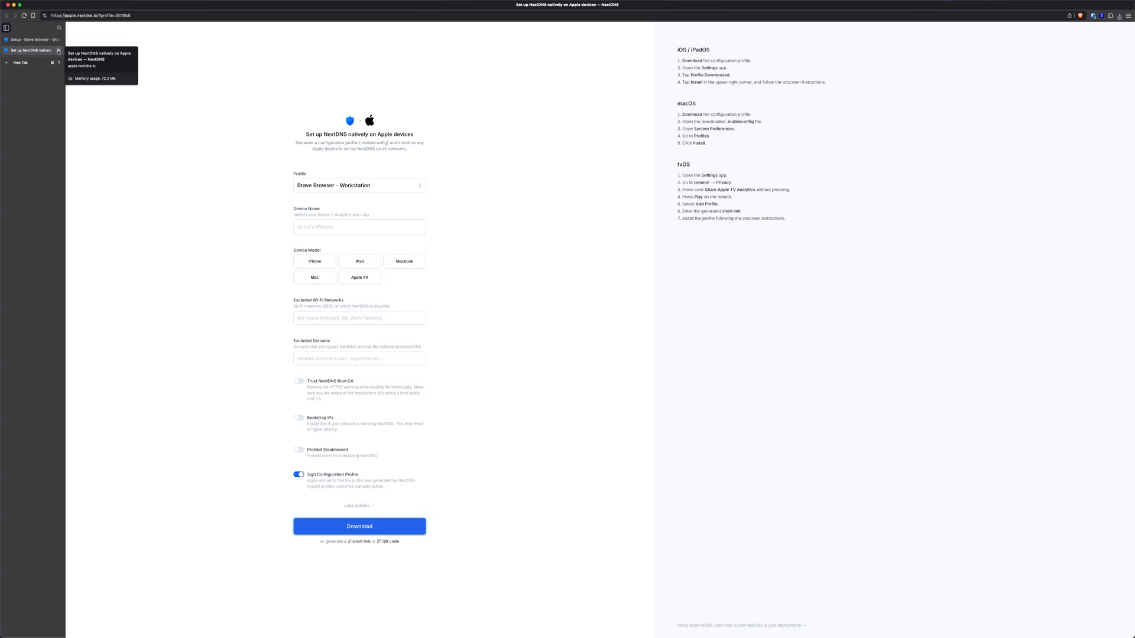
Close the Apple profile generator and switch on AI-Driven Threat Detection on the Security page
left_click(58, 51)
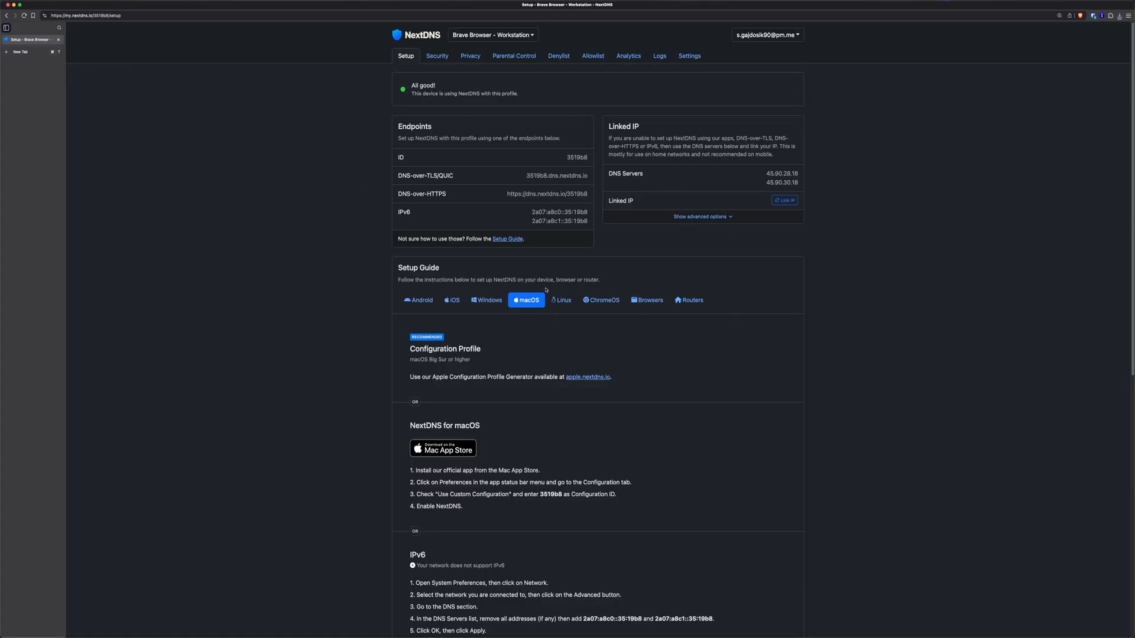
left_click(438, 57)
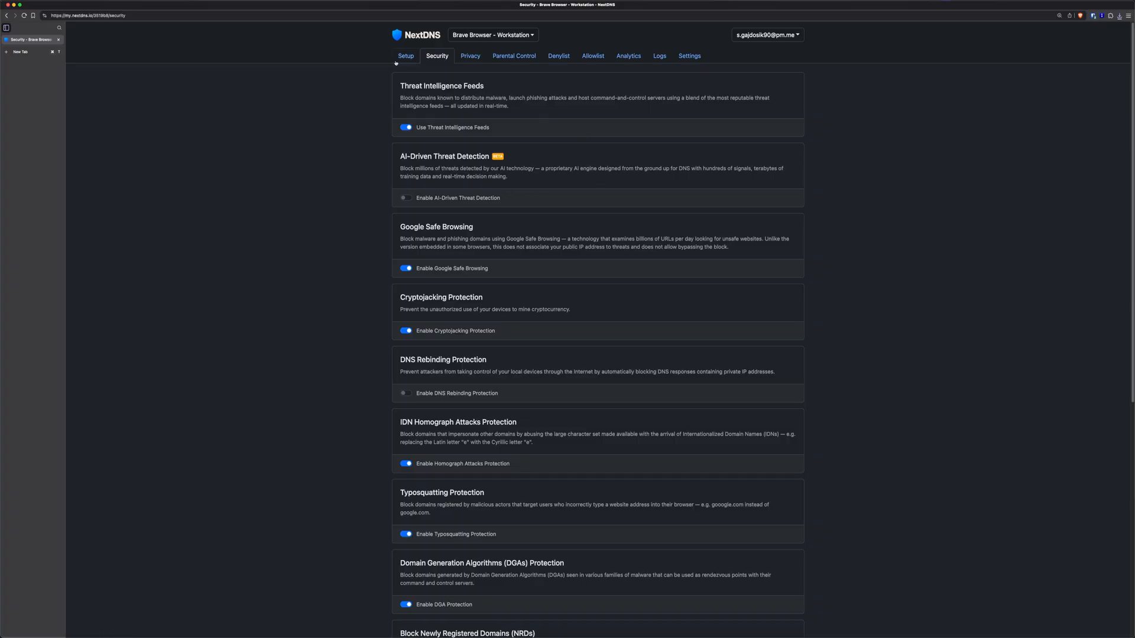
left_click_drag(402, 88, 484, 88)
left_click(451, 104)
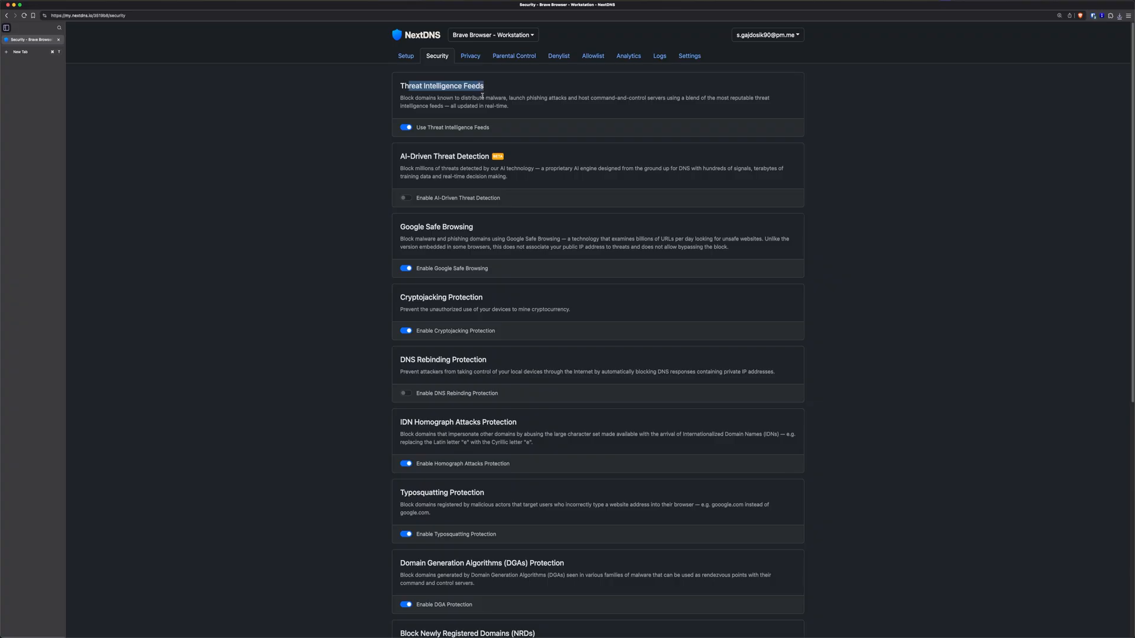
left_click(471, 104)
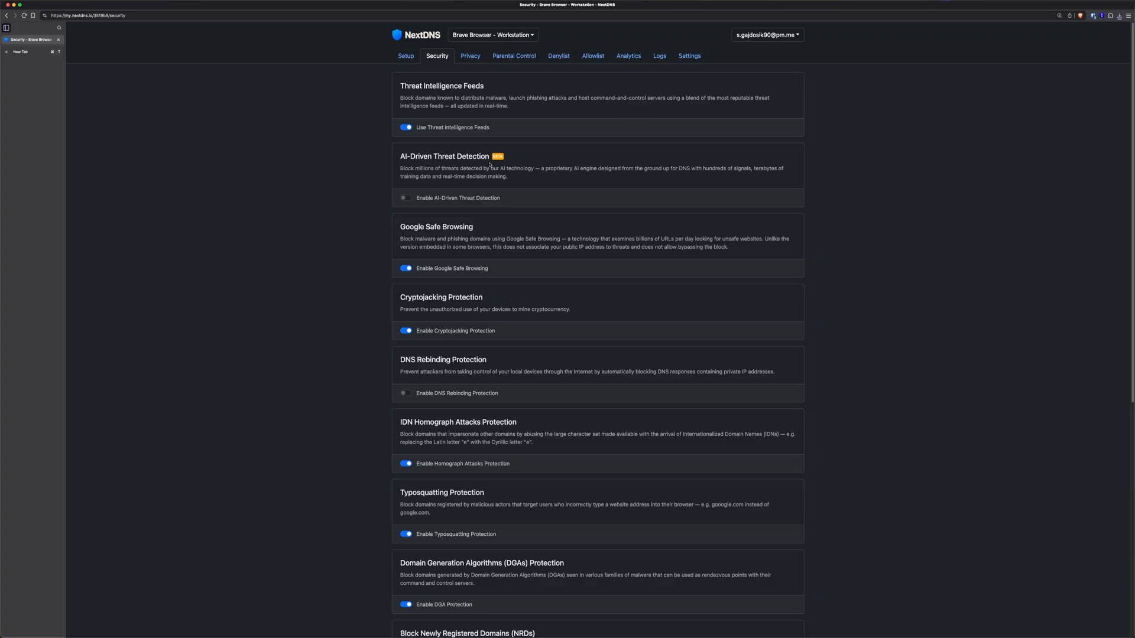
left_click(420, 197)
Switch AI-Driven Threat Detection back off and enable DNS Rebinding Protection
left_click(409, 198)
scroll(496, 310, "down", 2)
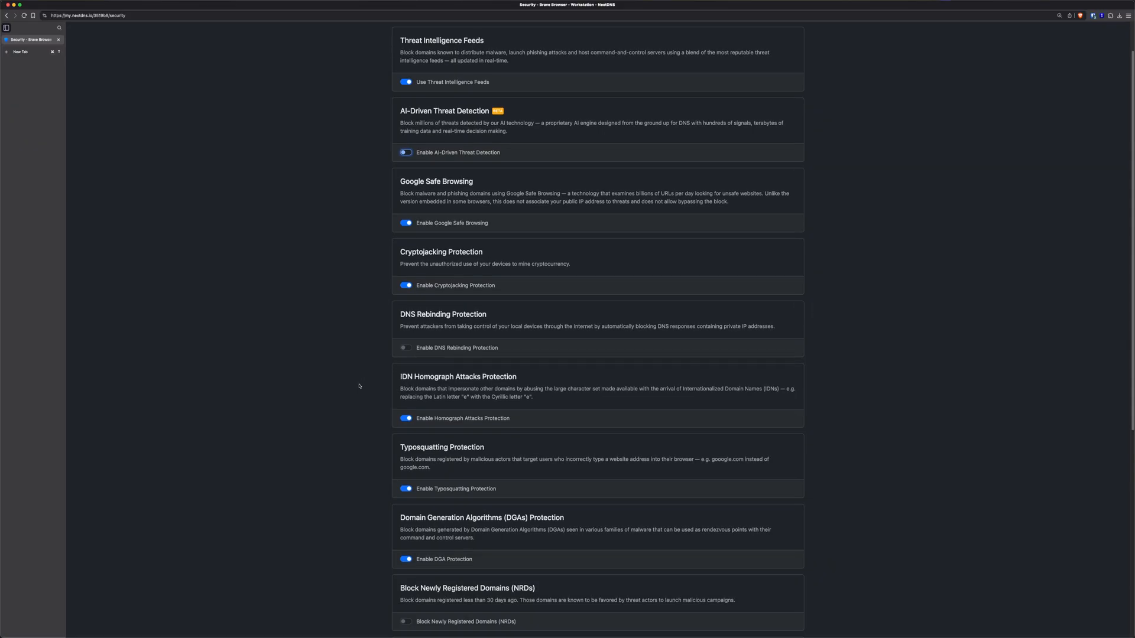
left_click_drag(416, 315, 482, 315)
left_click(444, 324)
left_click(410, 349)
Turn on Block Newly Registered Domains (NRDs) and review the remaining protections below
scroll(520, 405, "down", 3)
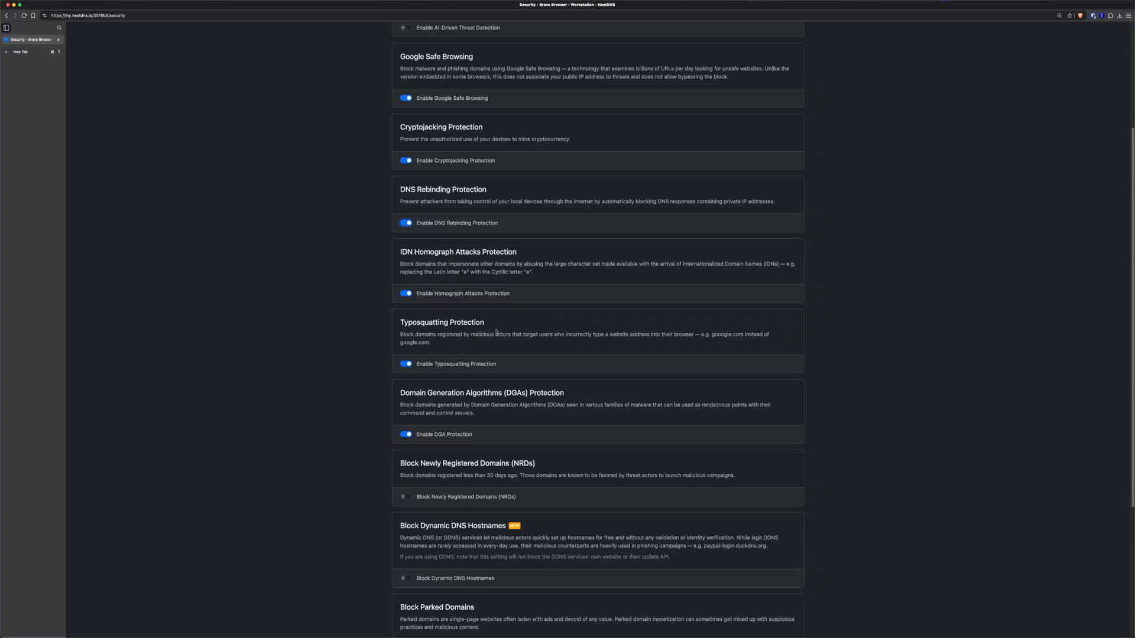
scroll(747, 499, "down", 2)
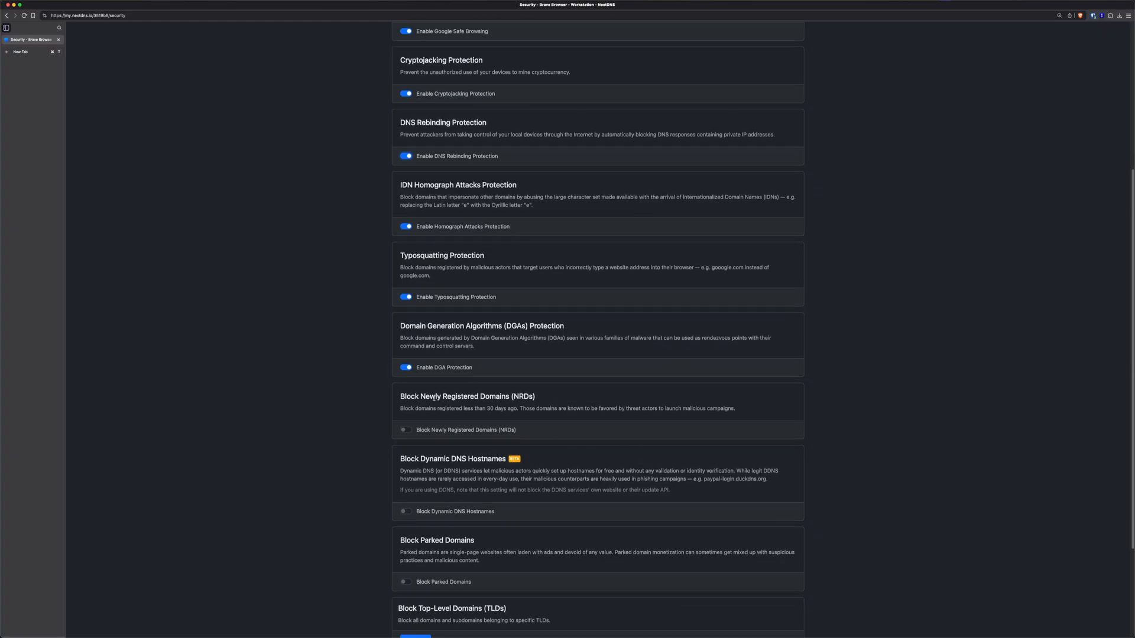
left_click(421, 429)
scroll(479, 403, "down", 5)
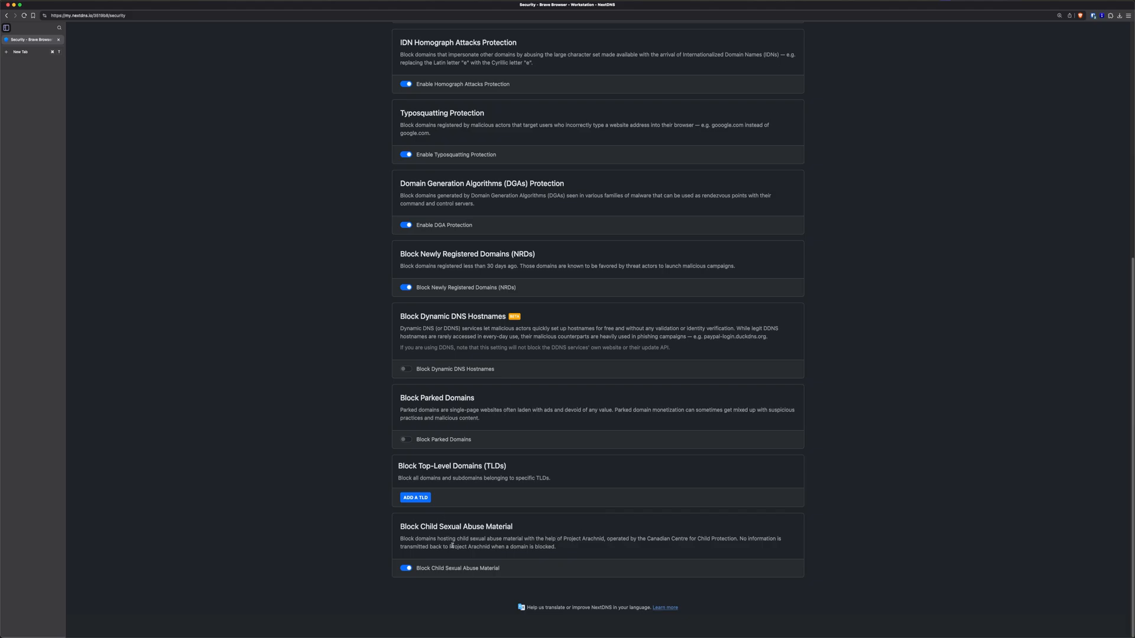
left_click_drag(404, 527, 520, 529)
left_click(524, 531)
scroll(478, 527, "up", 6)
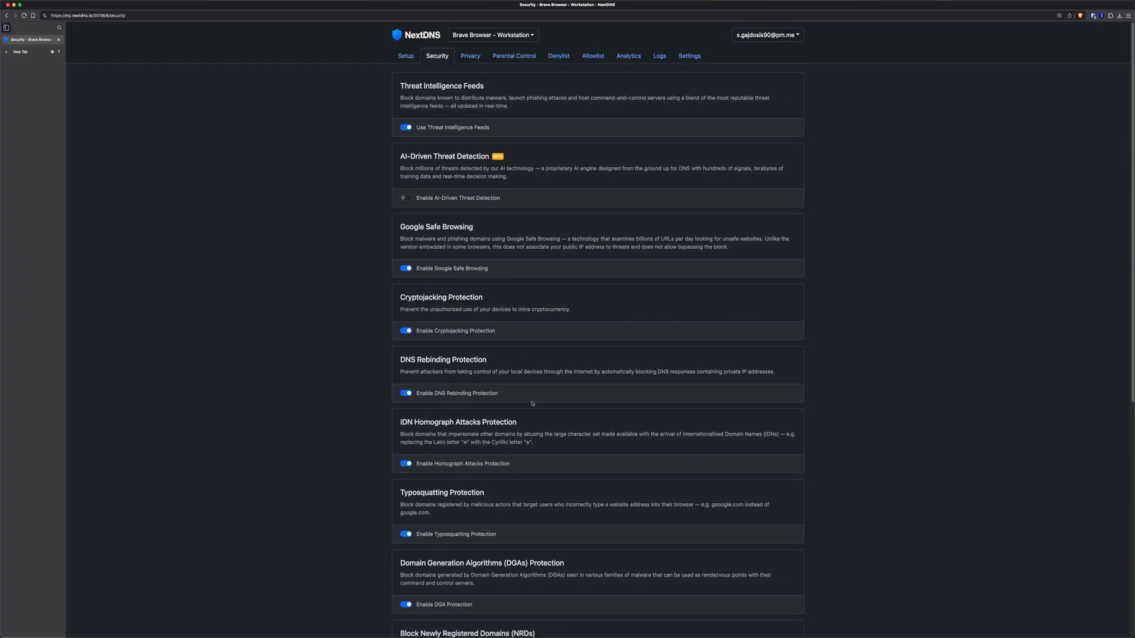
Go to the Privacy settings and bring up the Add a blocklist catalogue
left_click(473, 59)
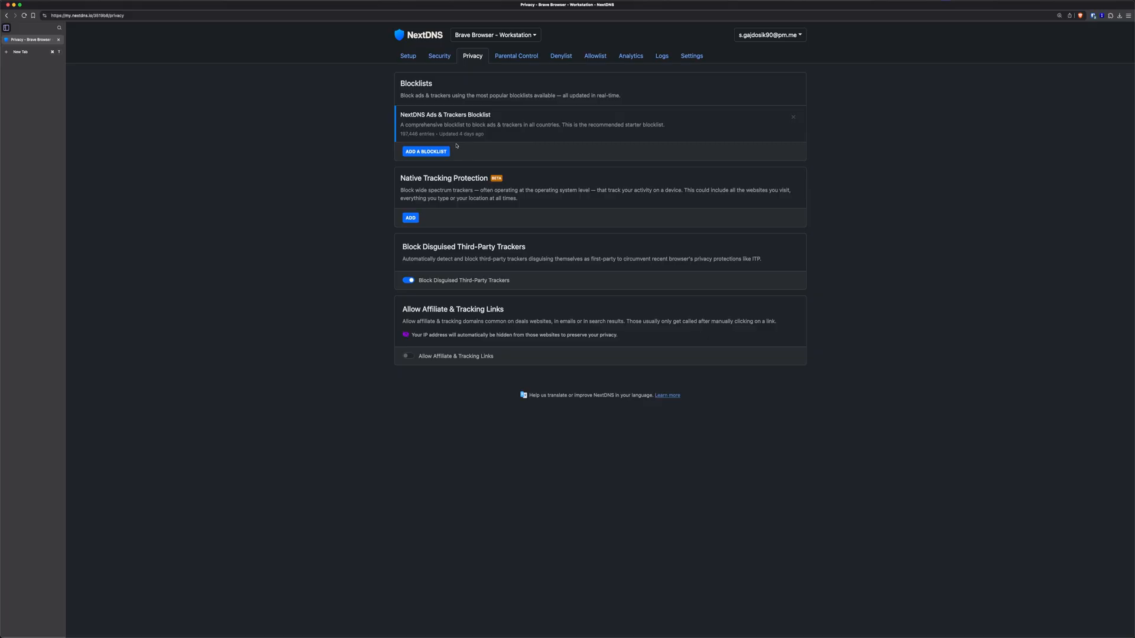
left_click_drag(484, 134, 448, 135)
left_click(427, 142)
left_click(414, 152)
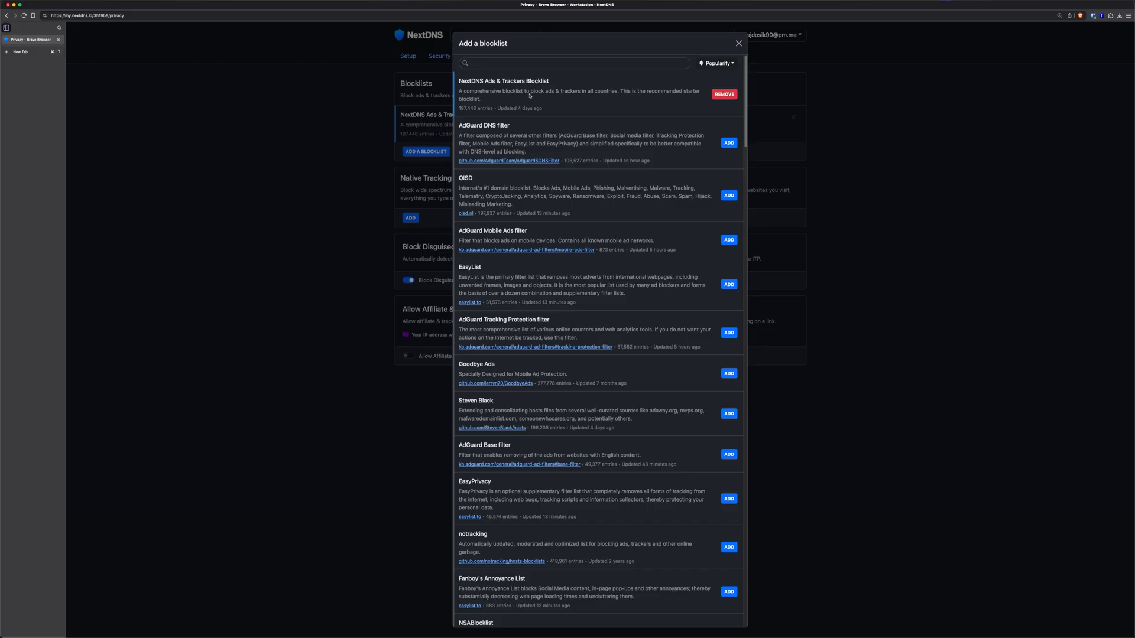
Add the AdGuard DNS filter, OISD, EasyList, Goodbye Ads and Steven Black blocklists
left_click(729, 143)
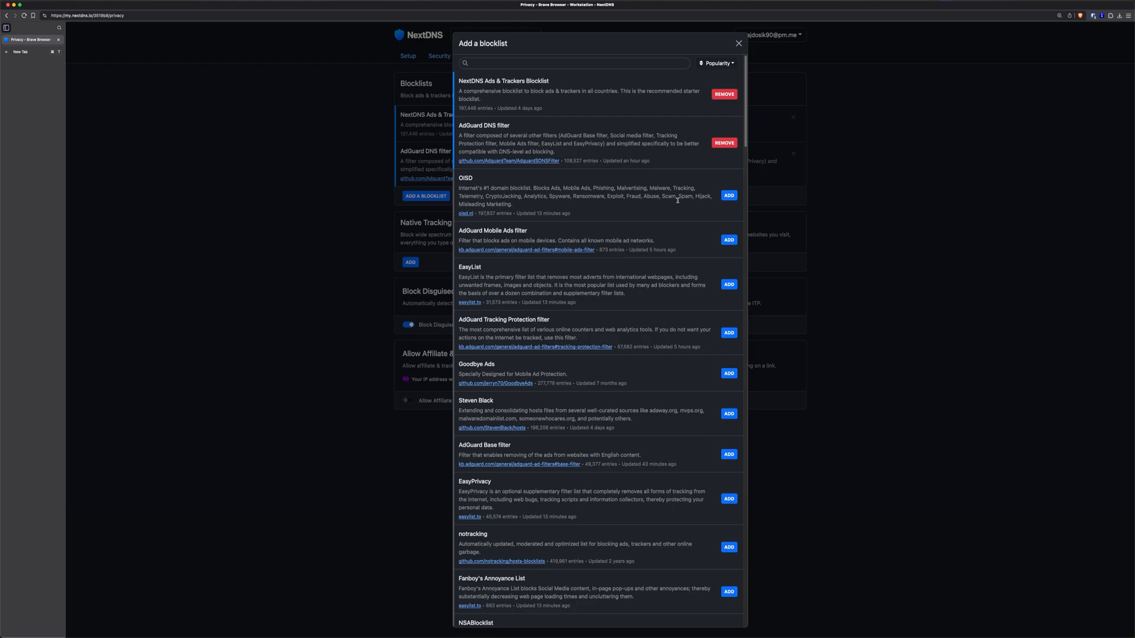
left_click(729, 195)
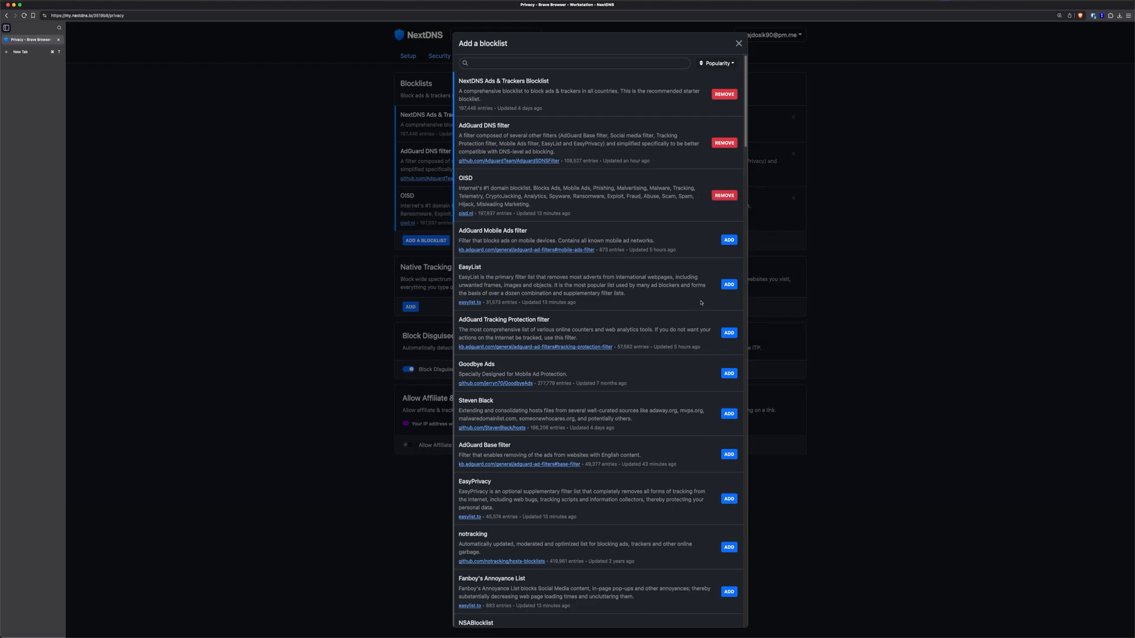
left_click(728, 284)
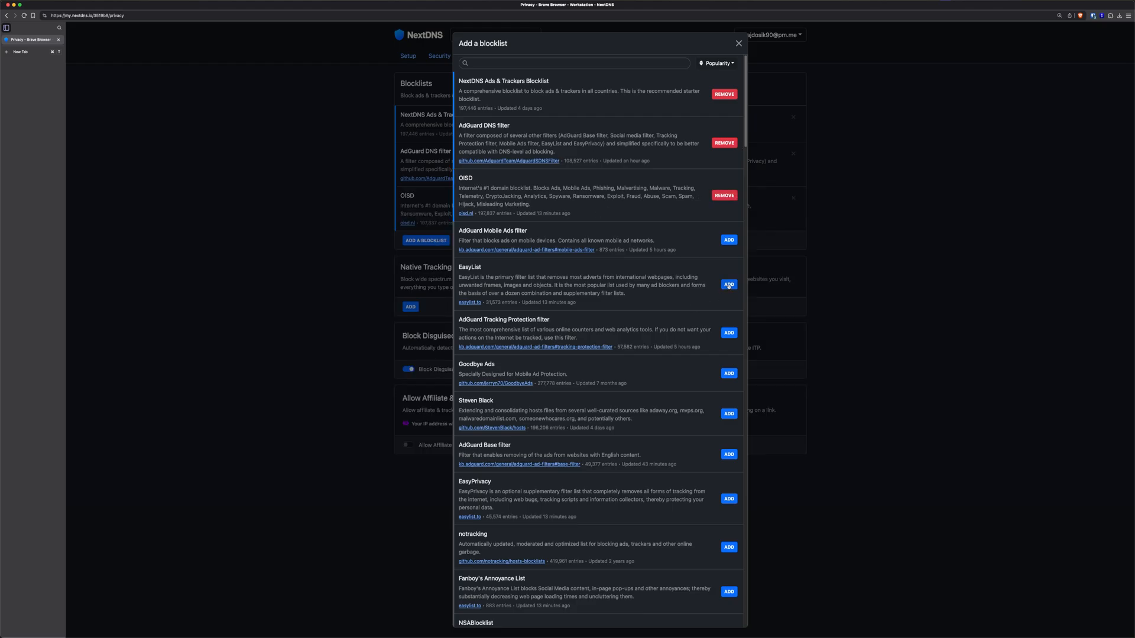
left_click(729, 373)
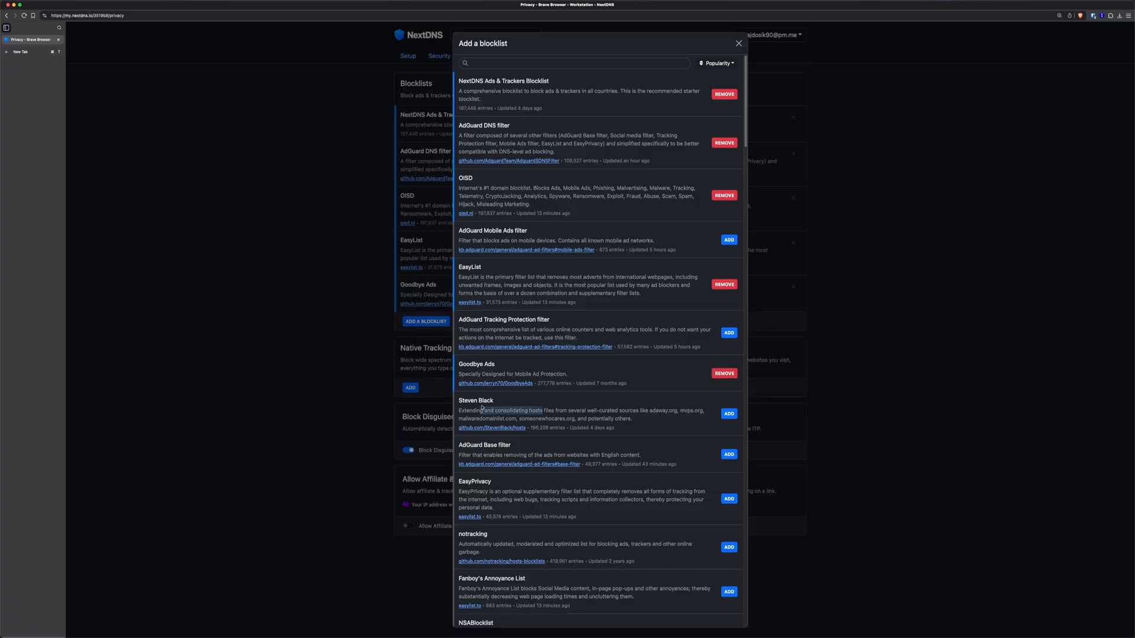
left_click(728, 413)
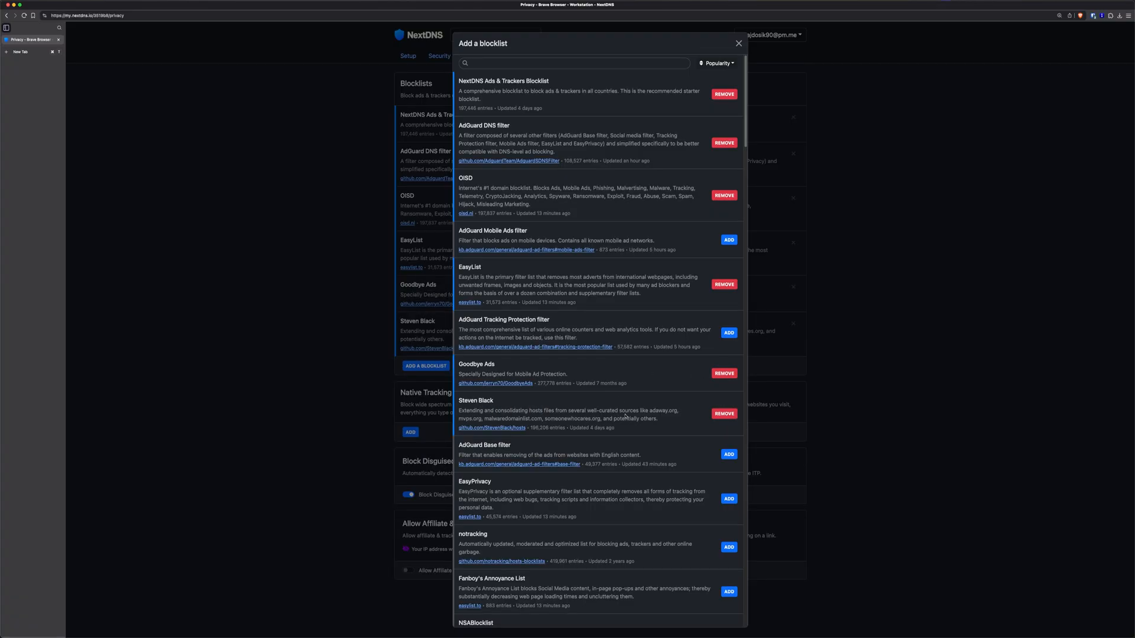
Add the EasyPrivacy and notracking blocklists, scan the rest of the catalogue, and close it
scroll(677, 445, "down", 1)
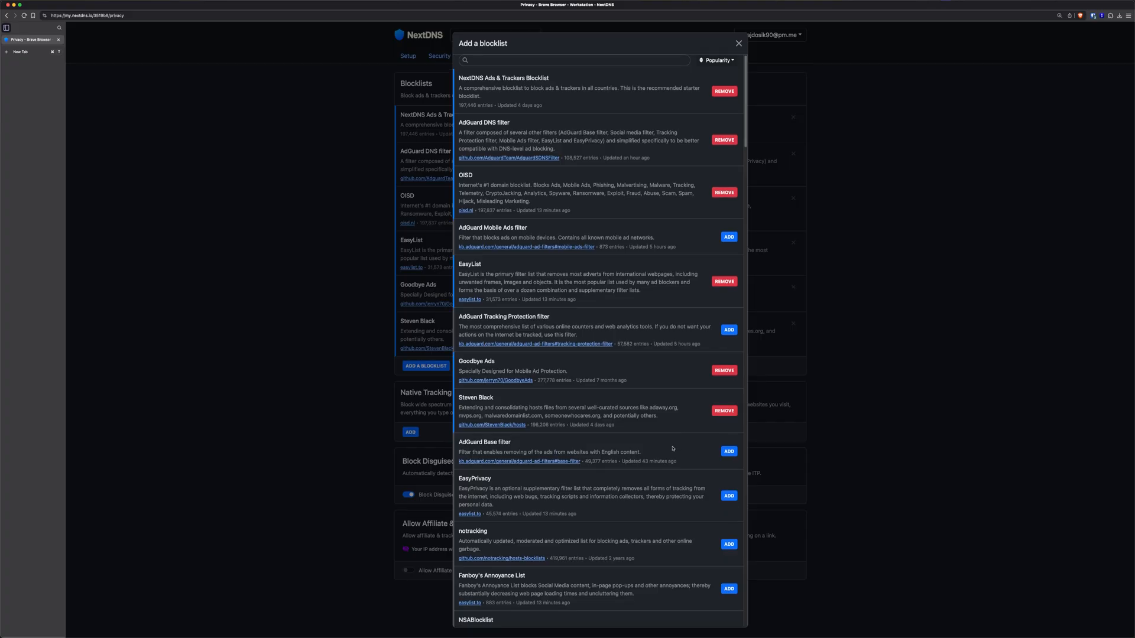
left_click(728, 496)
left_click(729, 508)
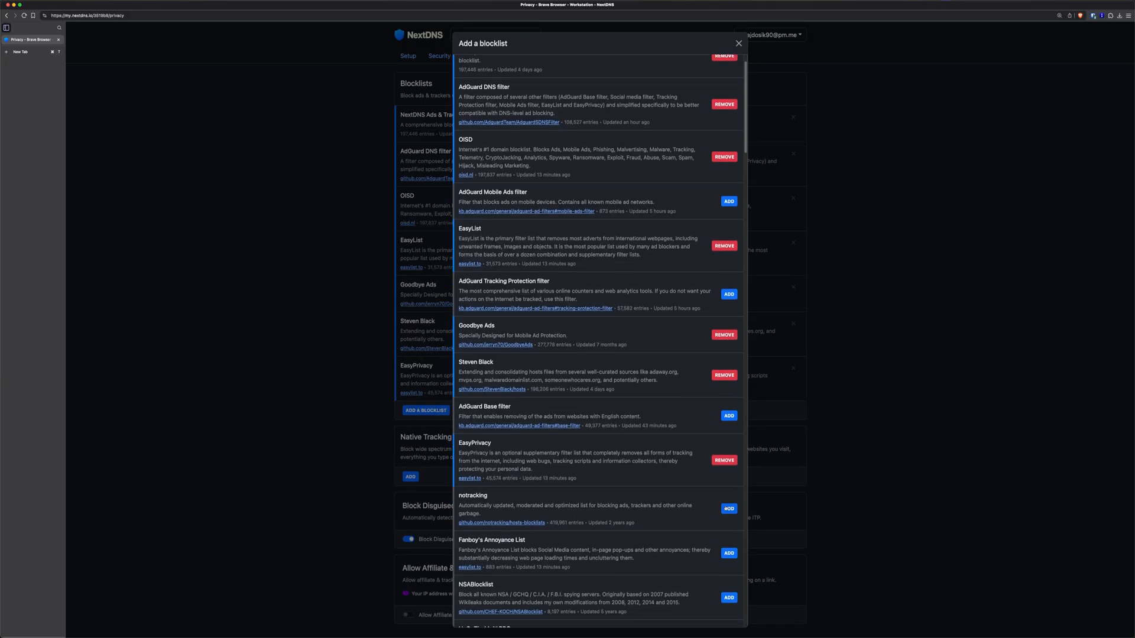
scroll(562, 384, "down", 5)
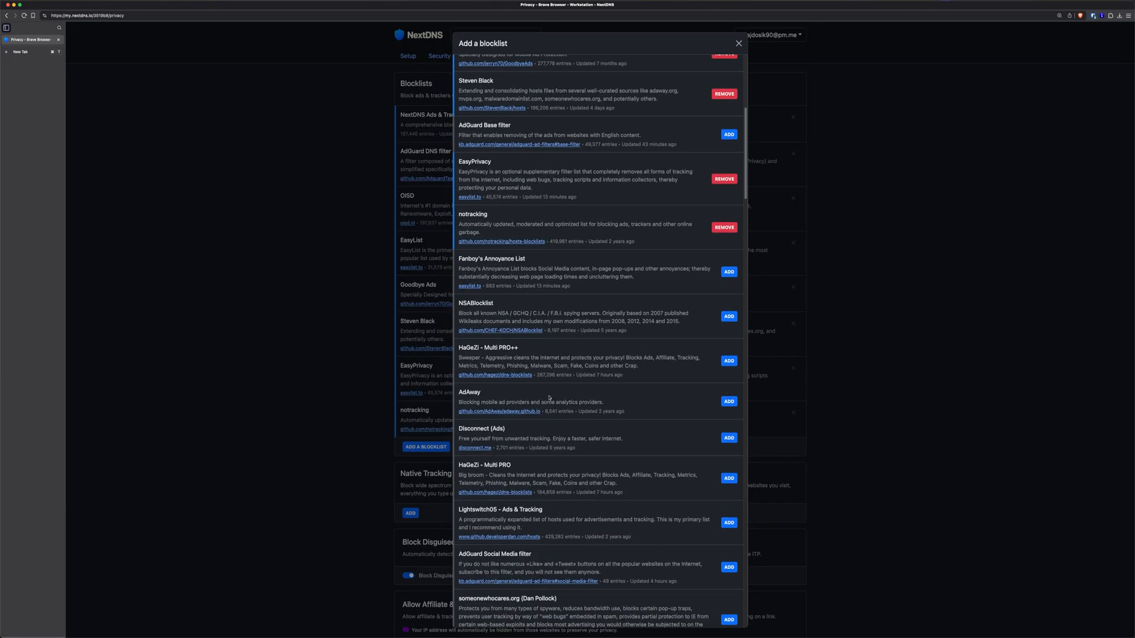
scroll(549, 397, "down", 10)
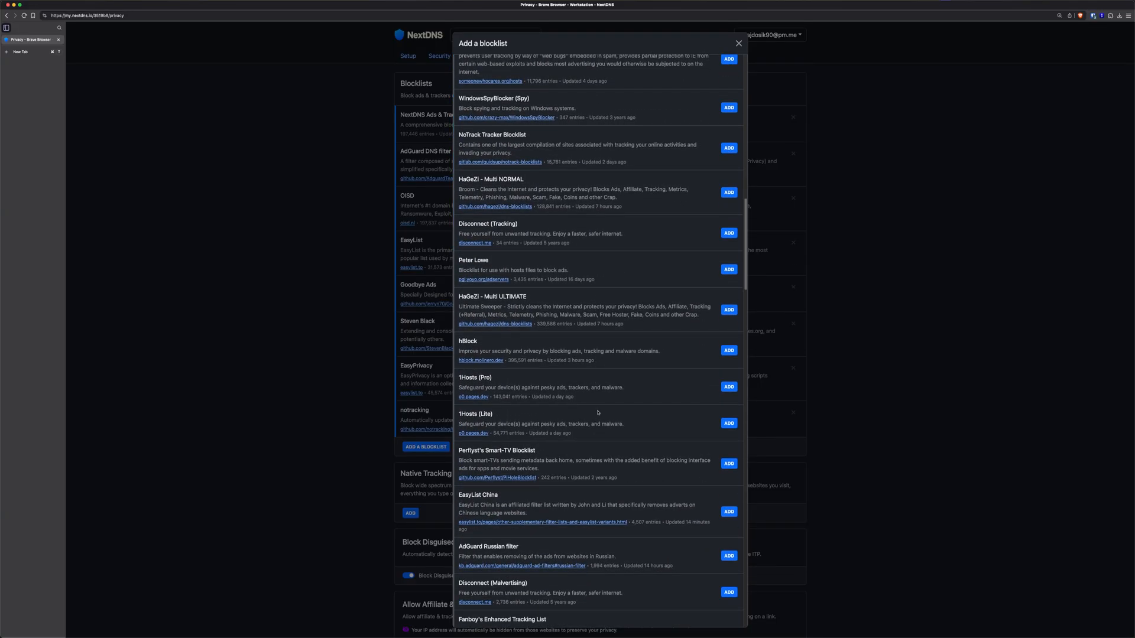
scroll(599, 412, "down", 6)
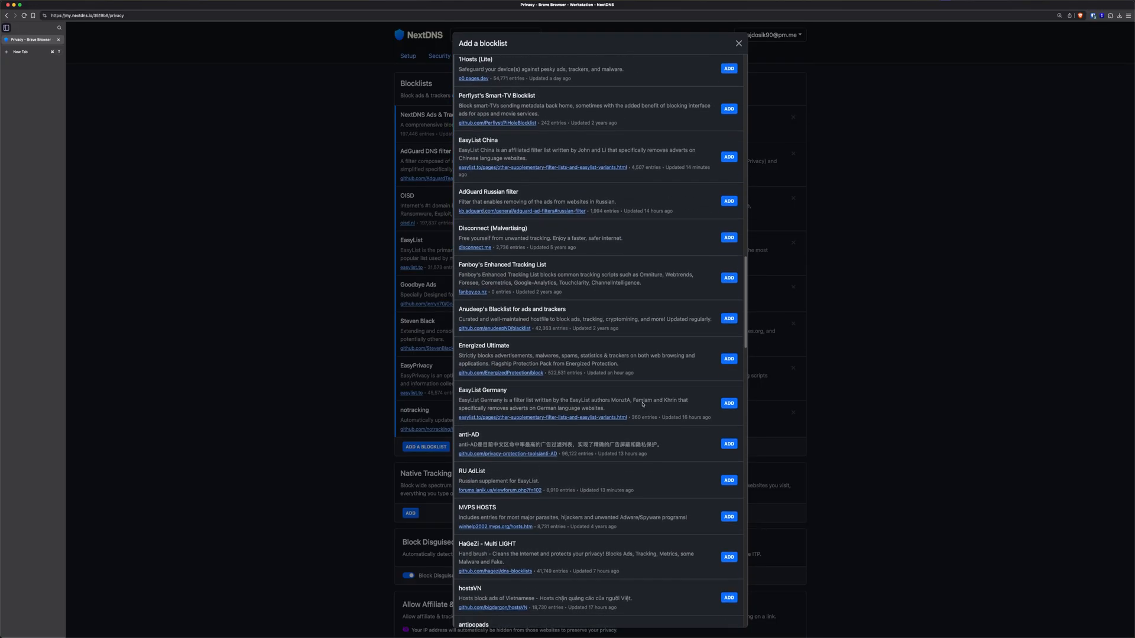
scroll(645, 402, "down", 2)
scroll(702, 410, "down", 20)
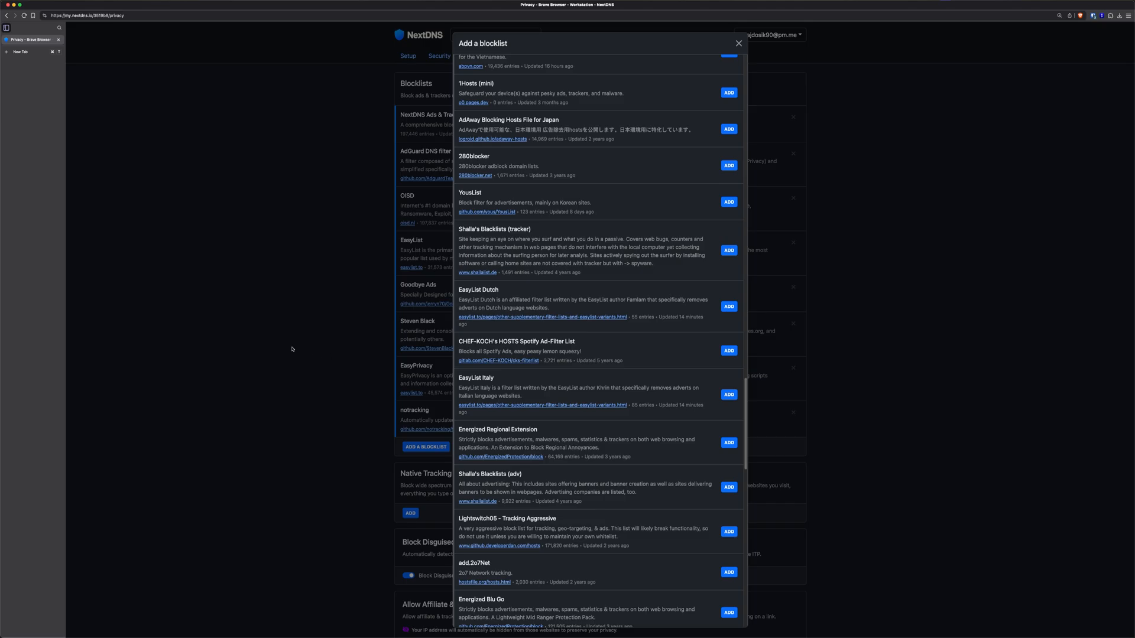
left_click(290, 310)
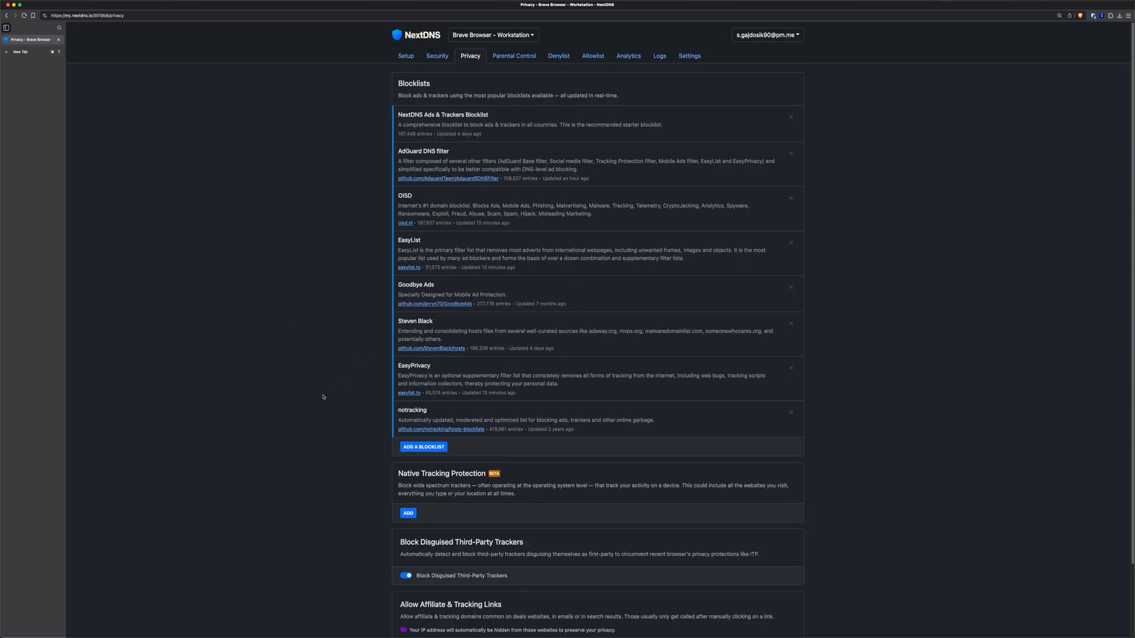
Add Windows, Apple, Samsung, Xiaomi, Huawei, Alexa, Roku and Sonos to Native Tracking Protection
scroll(324, 396, "down", 3)
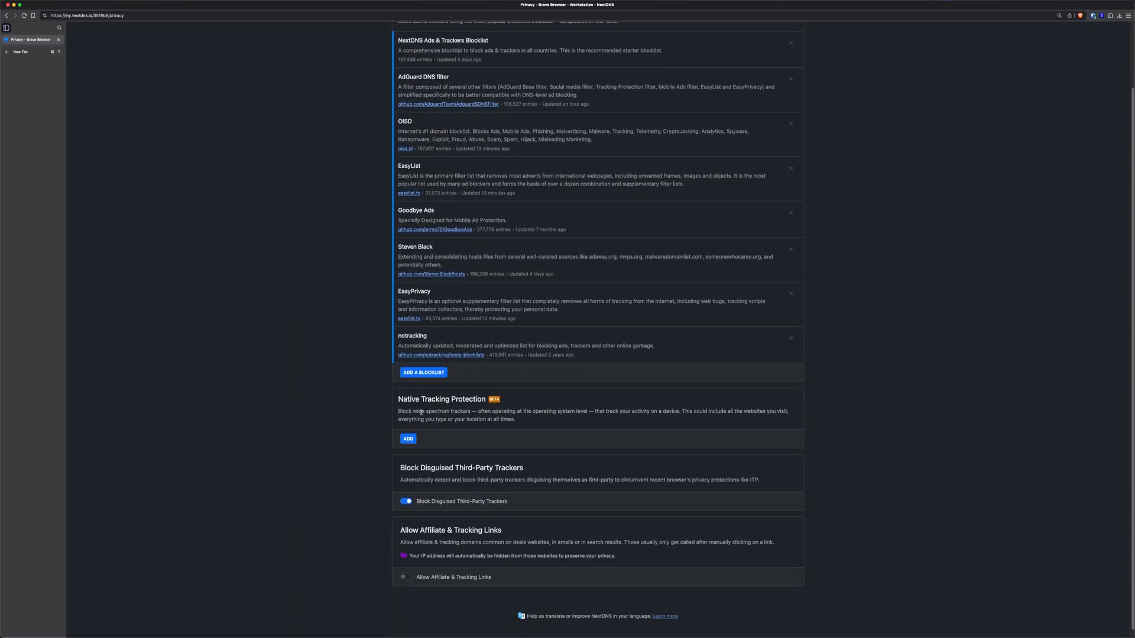
left_click_drag(411, 399, 447, 400)
left_click(408, 439)
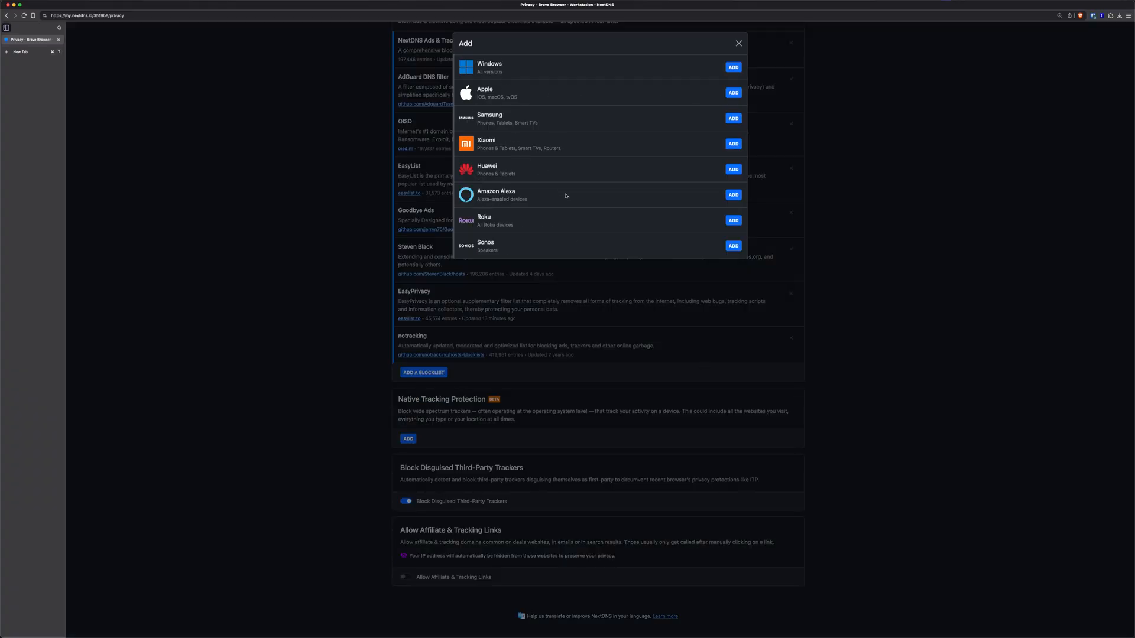
left_click(732, 67)
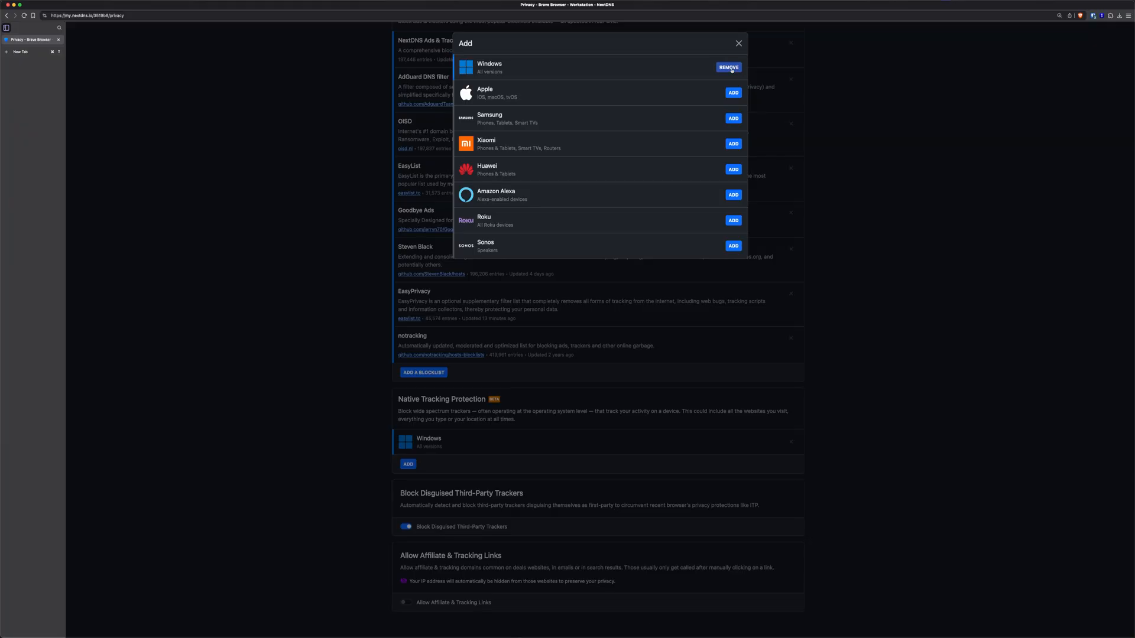
left_click(730, 93)
left_click(732, 121)
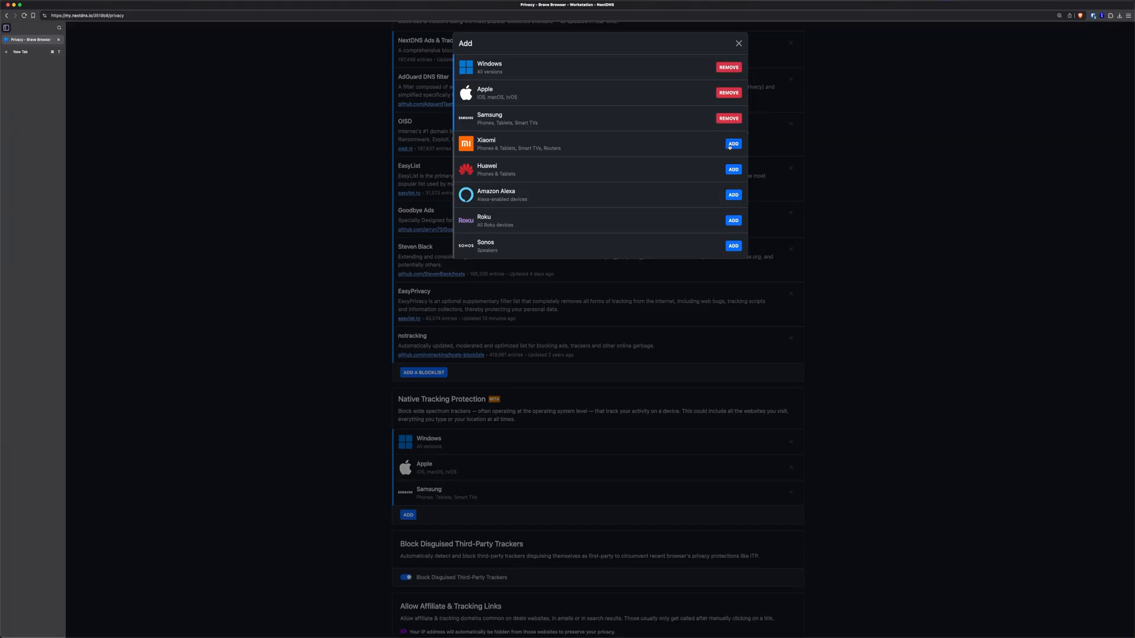
left_click(733, 169)
left_click(734, 143)
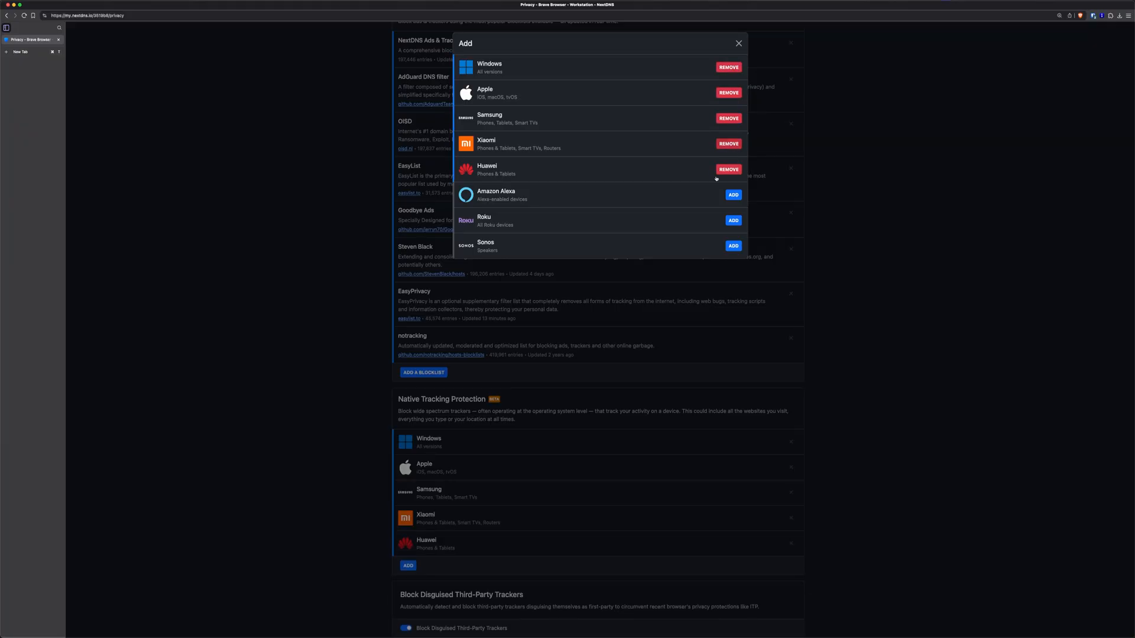
left_click(732, 195)
left_click(733, 221)
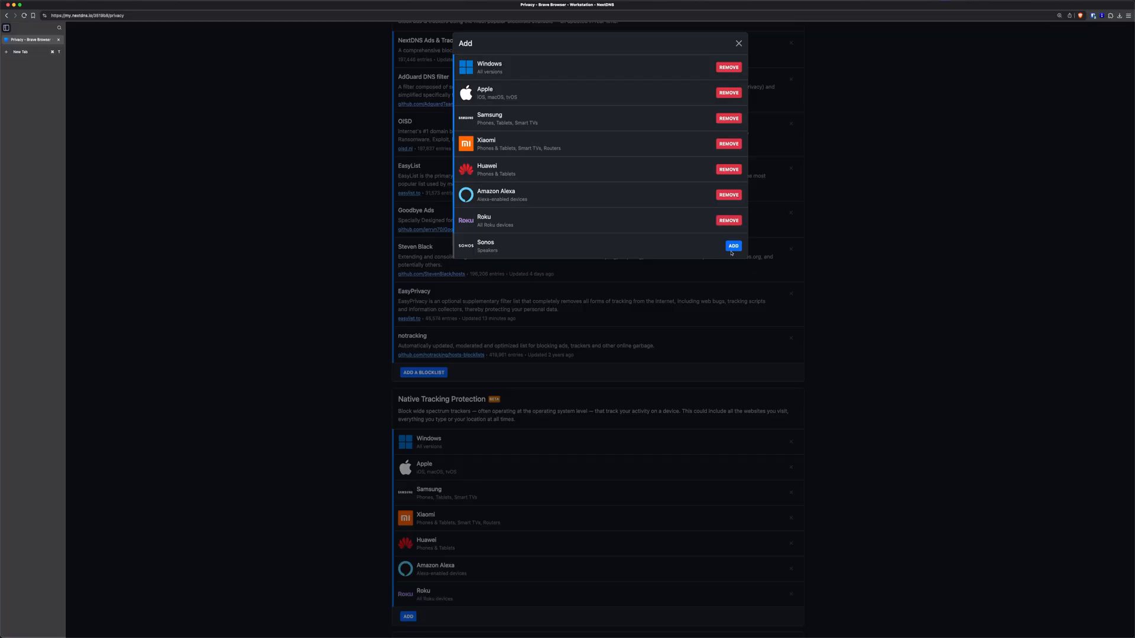
left_click(733, 246)
left_click(341, 363)
Switch on Allow Affiliate & Tracking Links
scroll(583, 424, "down", 4)
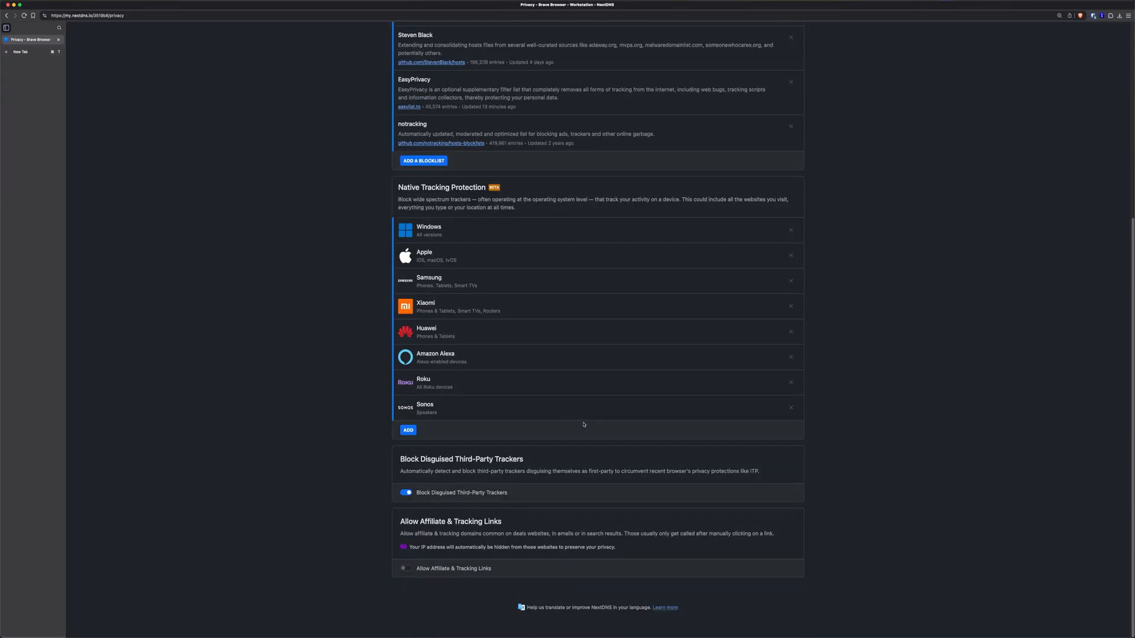
left_click_drag(399, 459, 532, 459)
left_click(619, 495)
left_click_drag(419, 522, 458, 522)
left_click(511, 525)
left_click(406, 570)
scroll(507, 434, "up", 5)
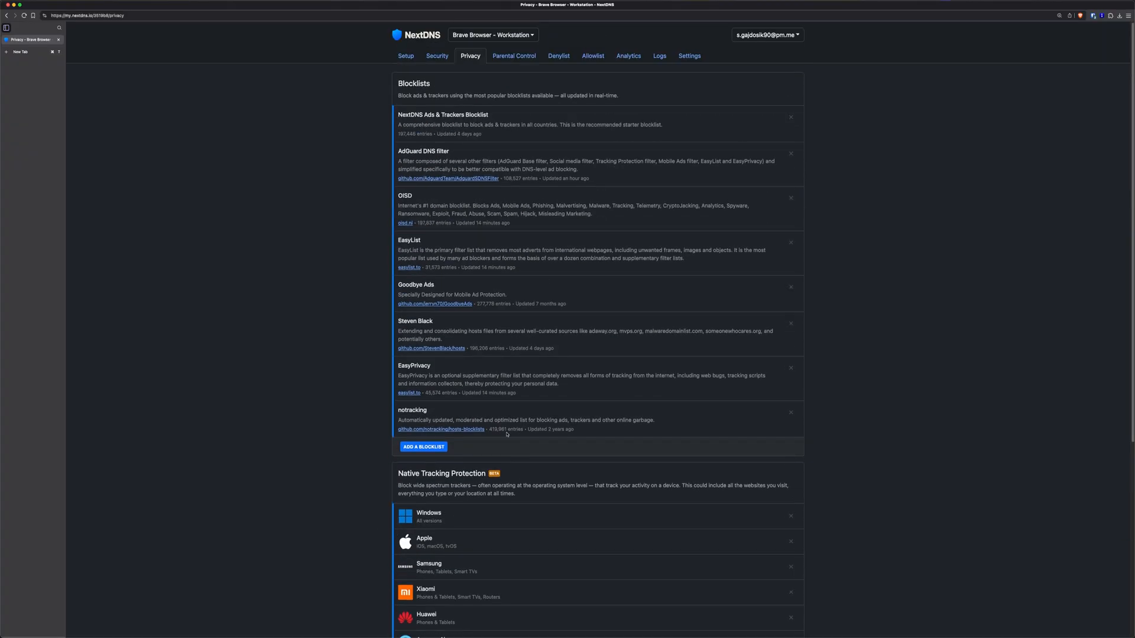
Open Parental Control and glance through the list of blockable websites, apps and games
left_click(525, 54)
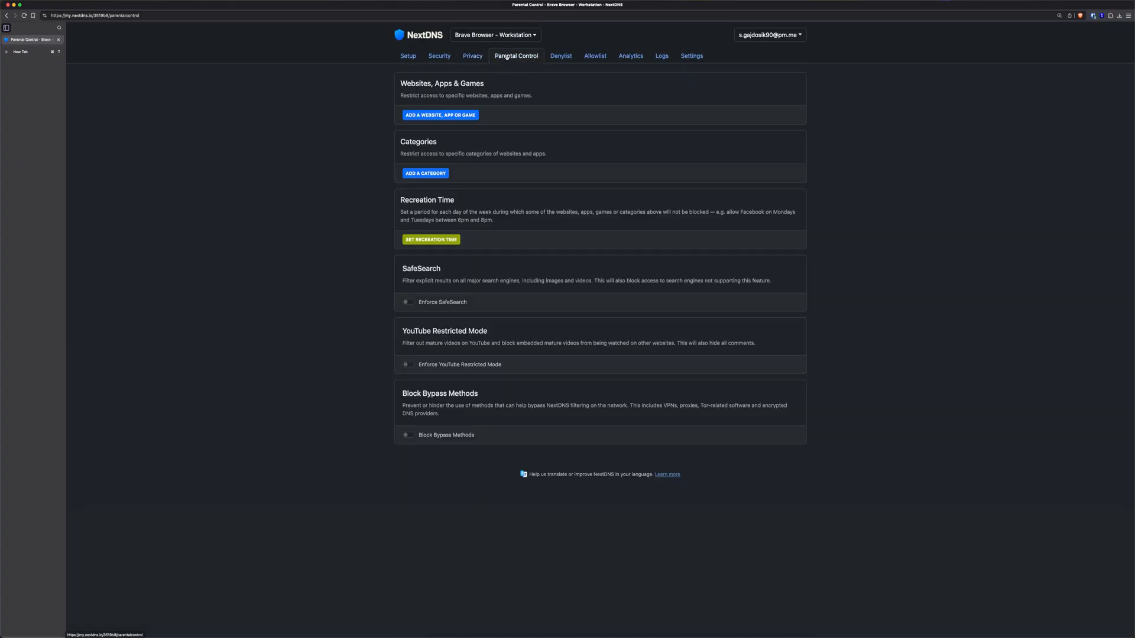
left_click(447, 118)
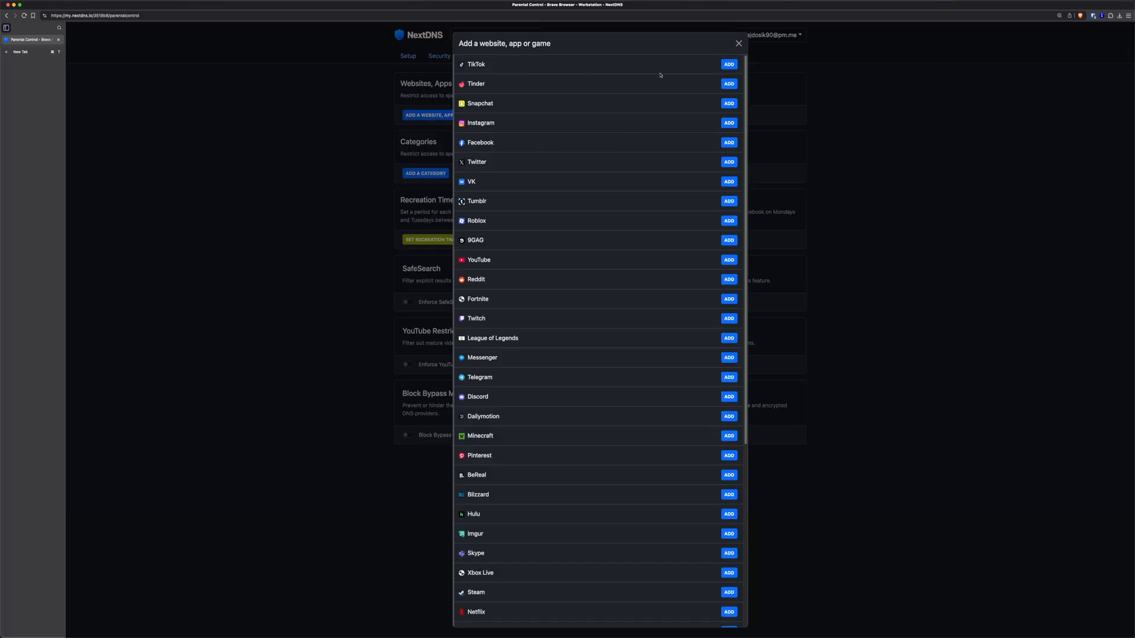
left_click(739, 43)
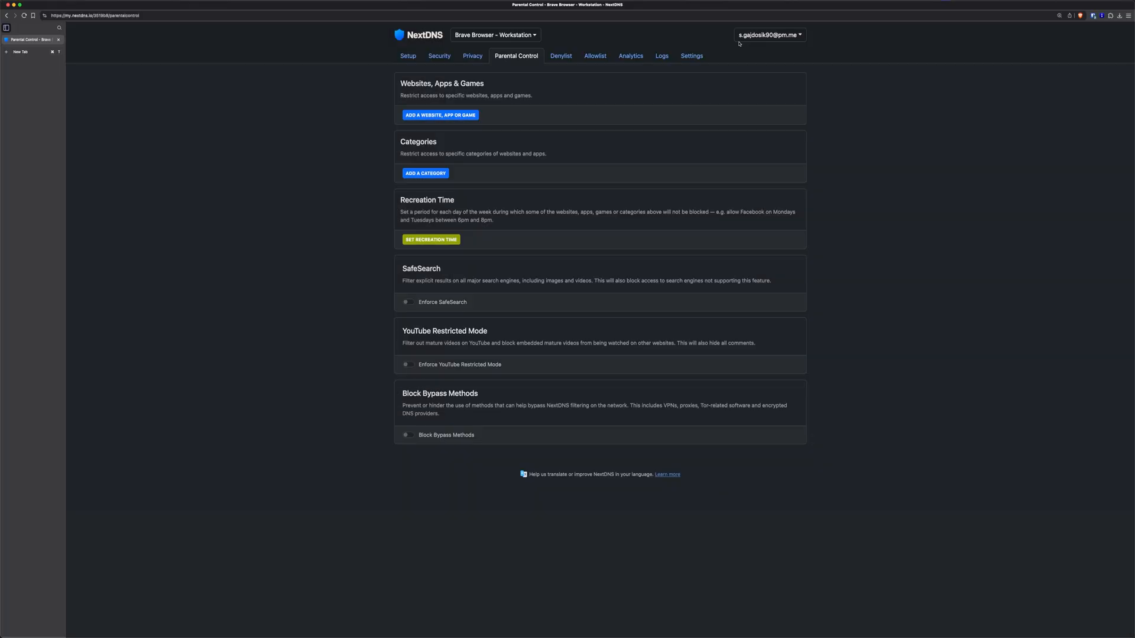
left_click(444, 114)
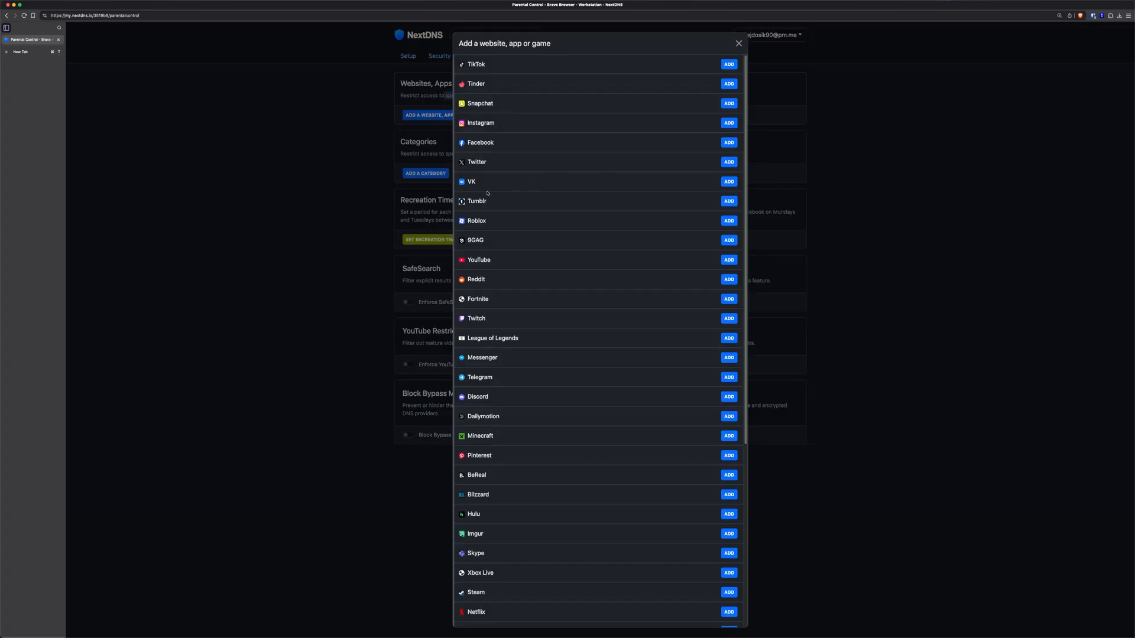
left_click(336, 210)
Block the Porn, Gambling, Dating and Piracy categories and close the category list
left_click(425, 174)
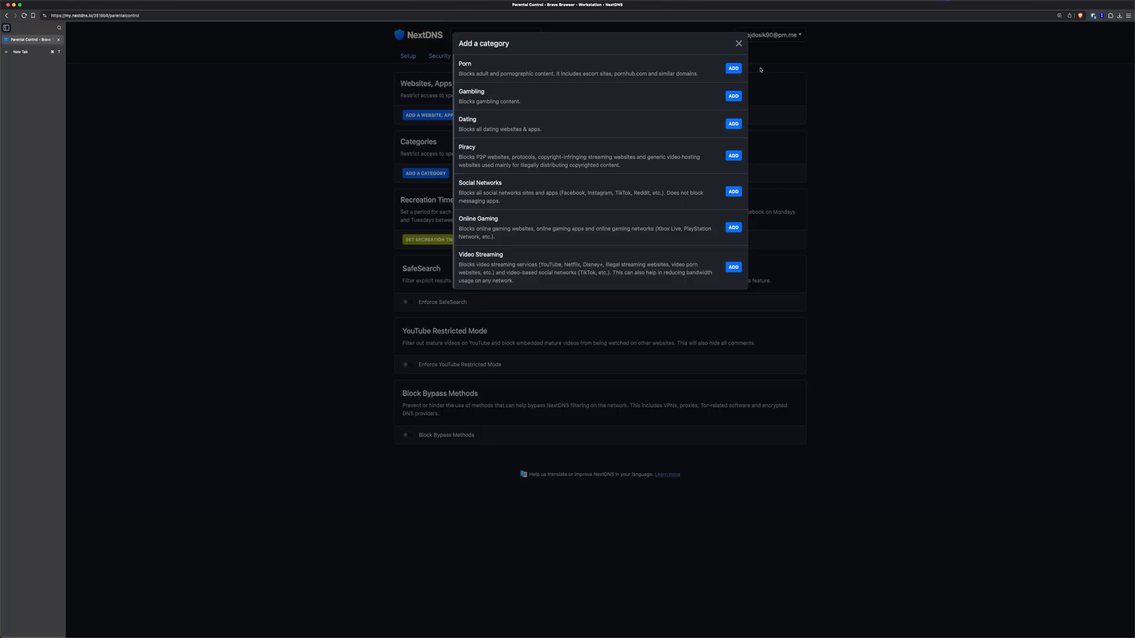
left_click(733, 69)
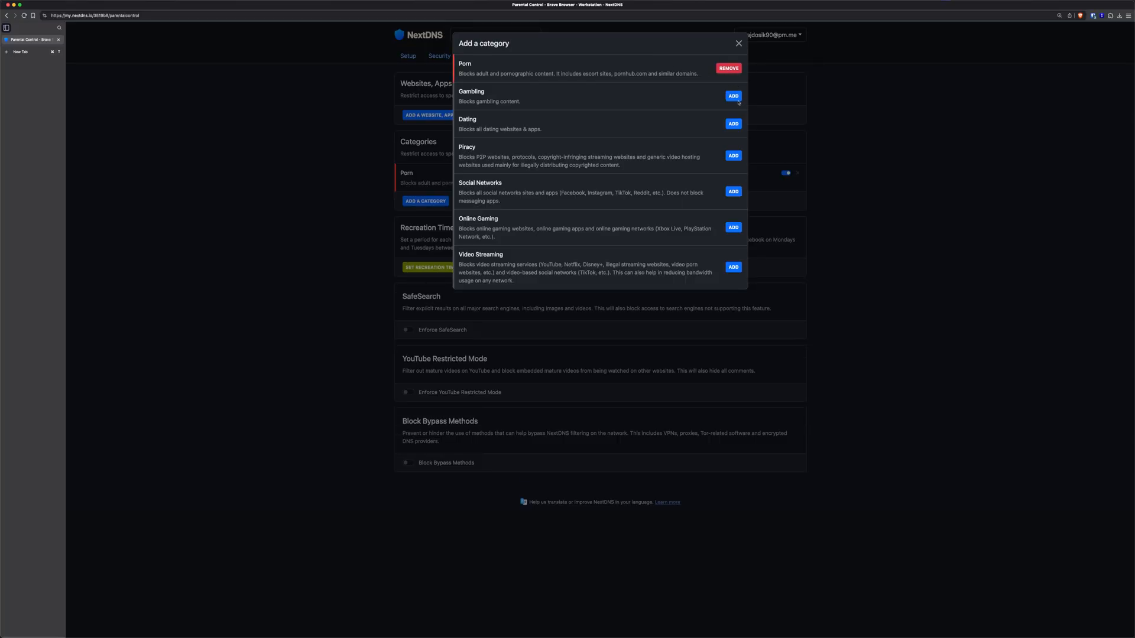
left_click(733, 96)
left_click(733, 124)
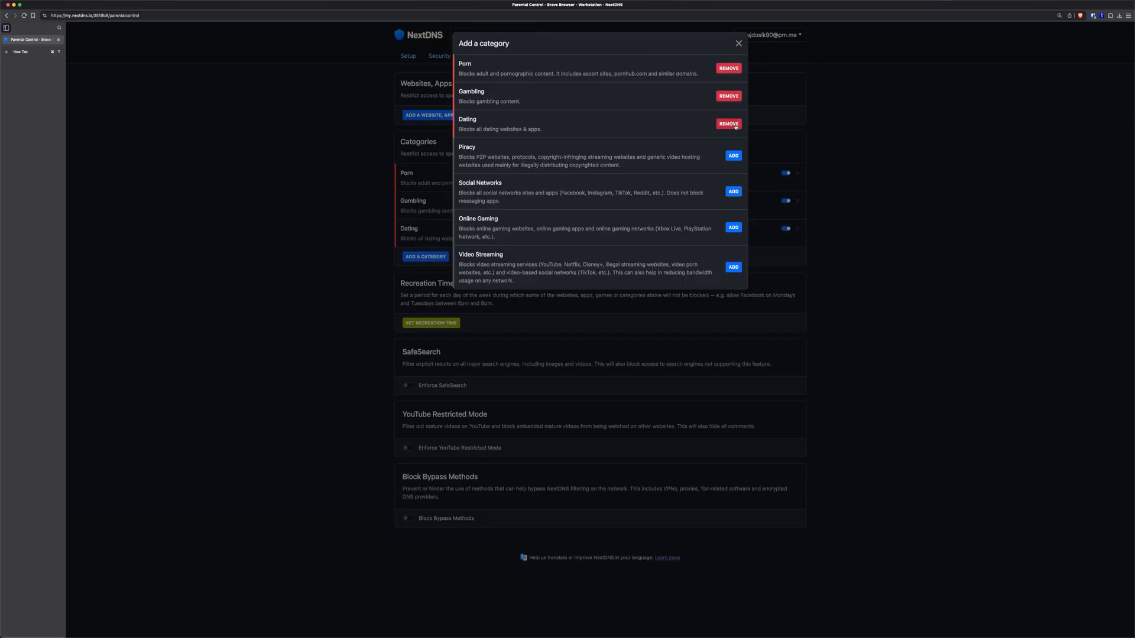
left_click(733, 156)
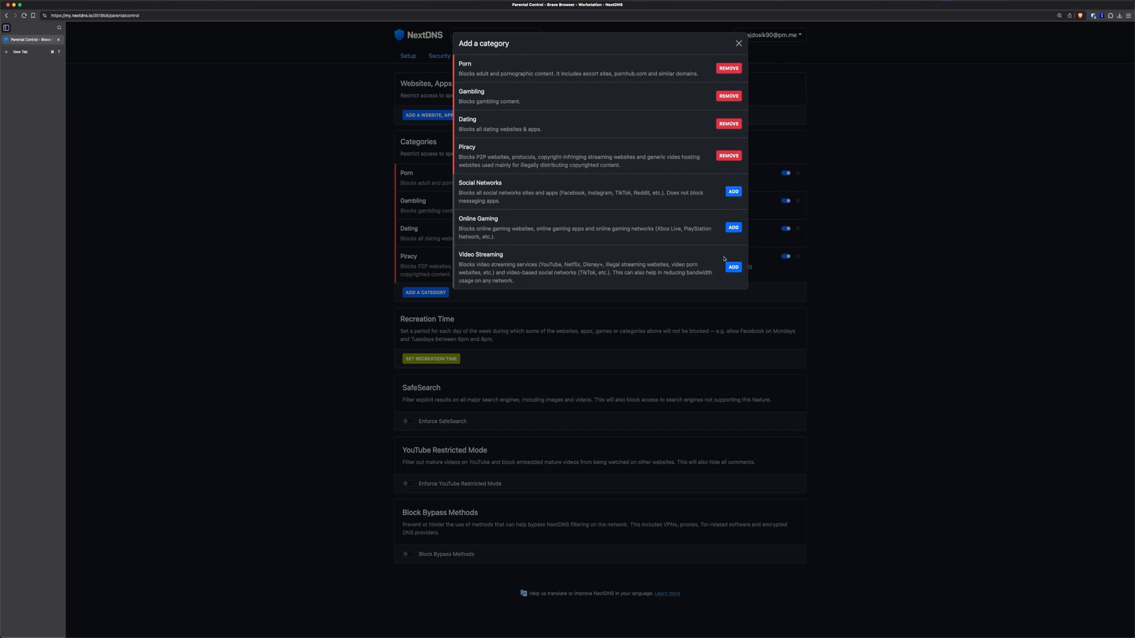
left_click(844, 110)
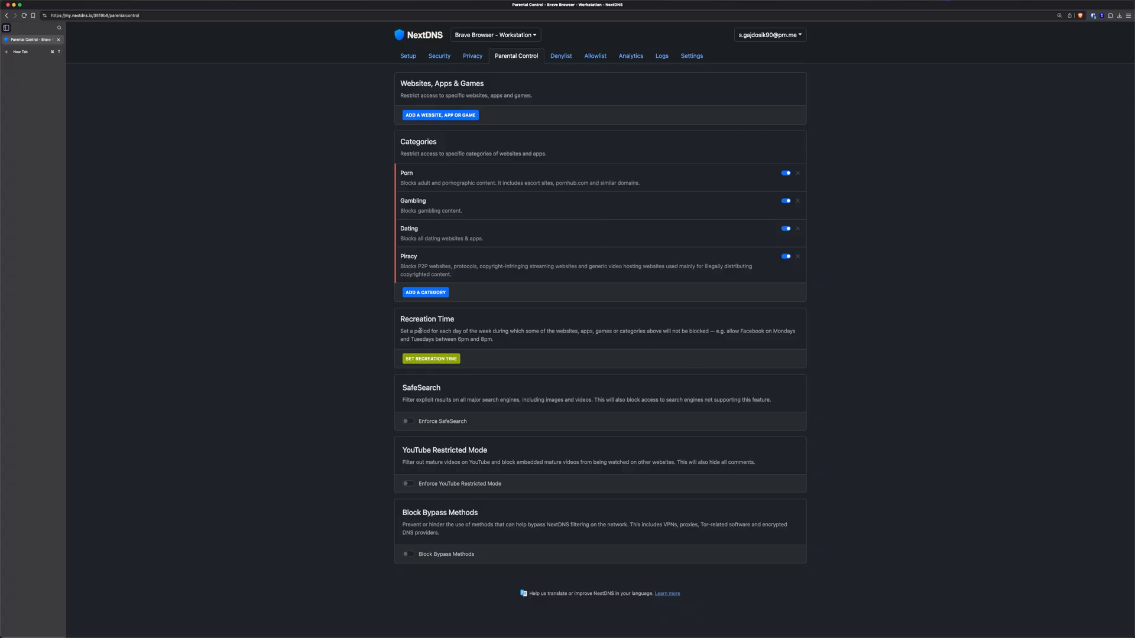
left_click_drag(420, 331, 484, 338)
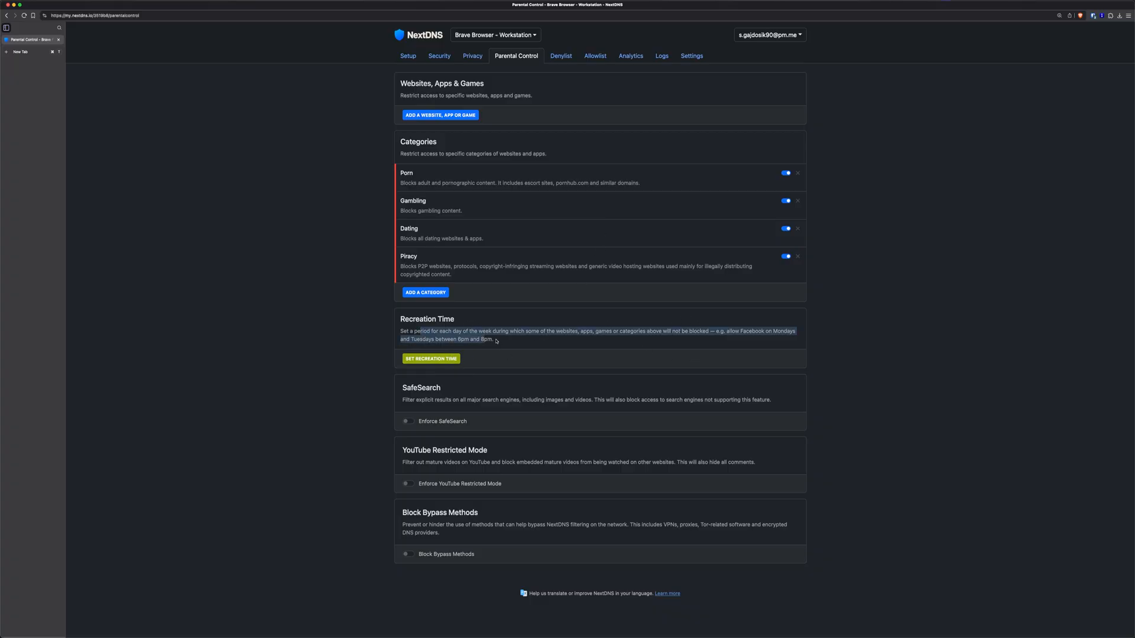
left_click(497, 341)
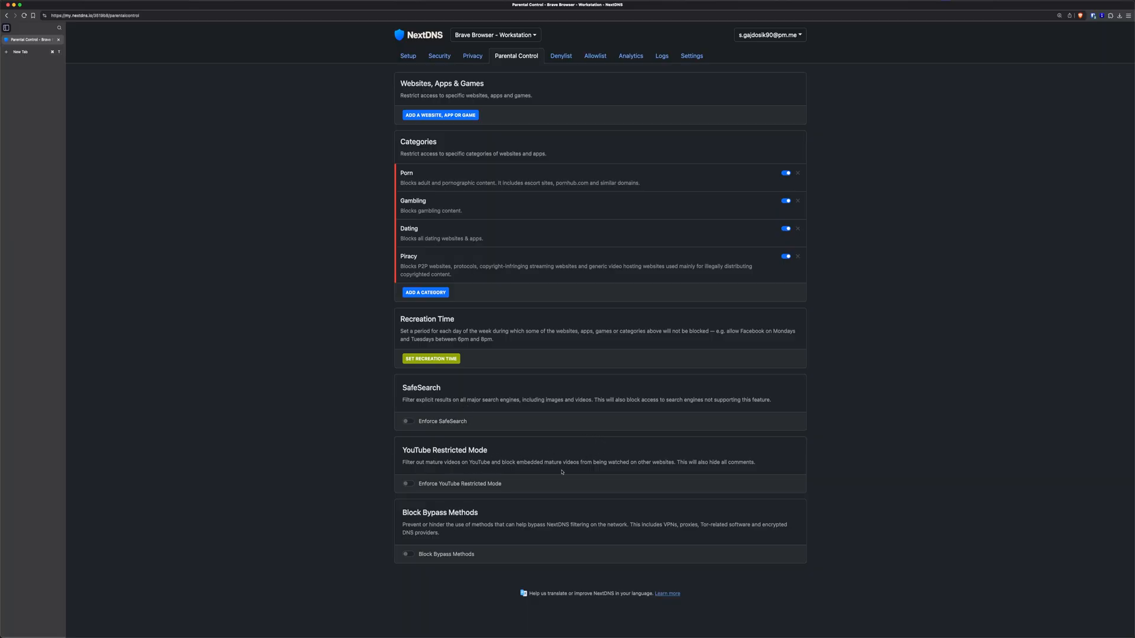
Check that the Denylist and Allowlist have no domains, then open a new browser tab
left_click(564, 59)
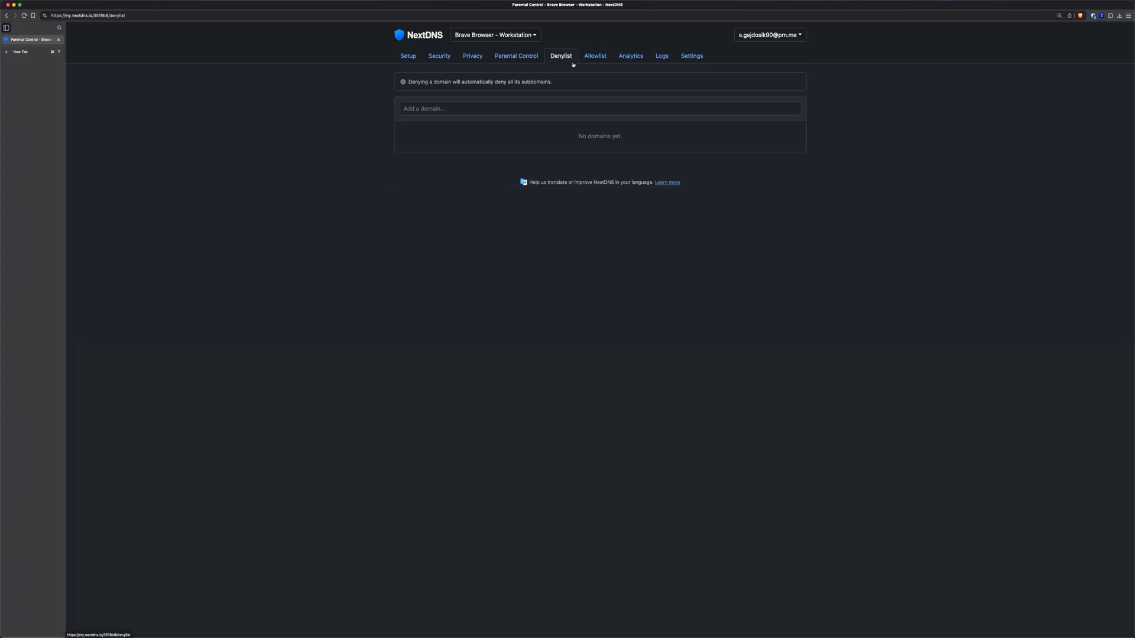
left_click(481, 109)
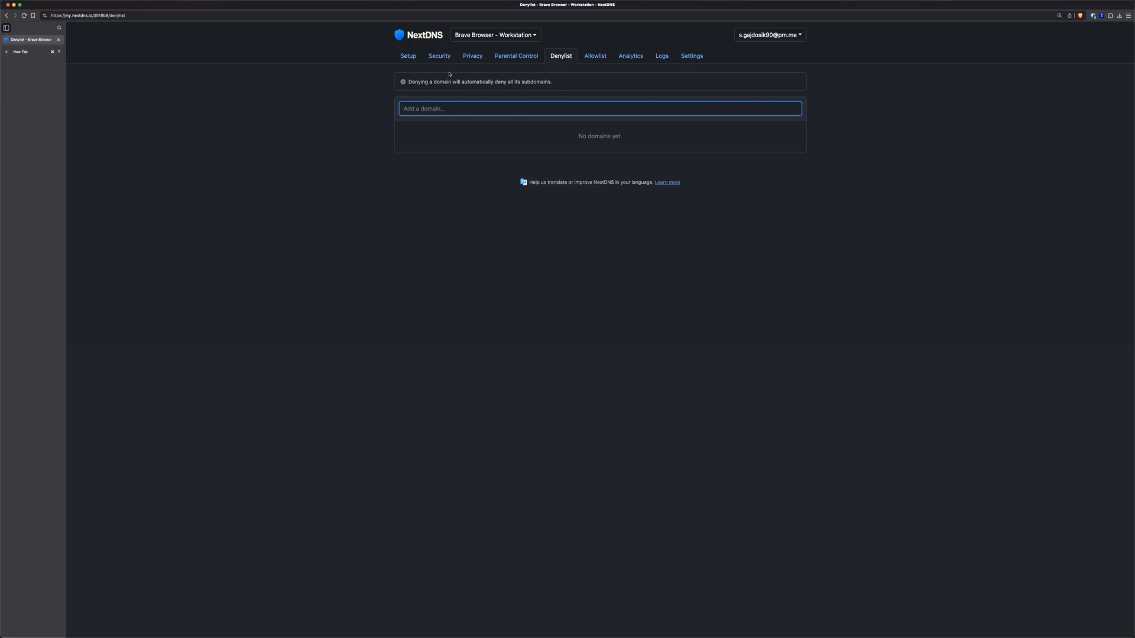
left_click(593, 58)
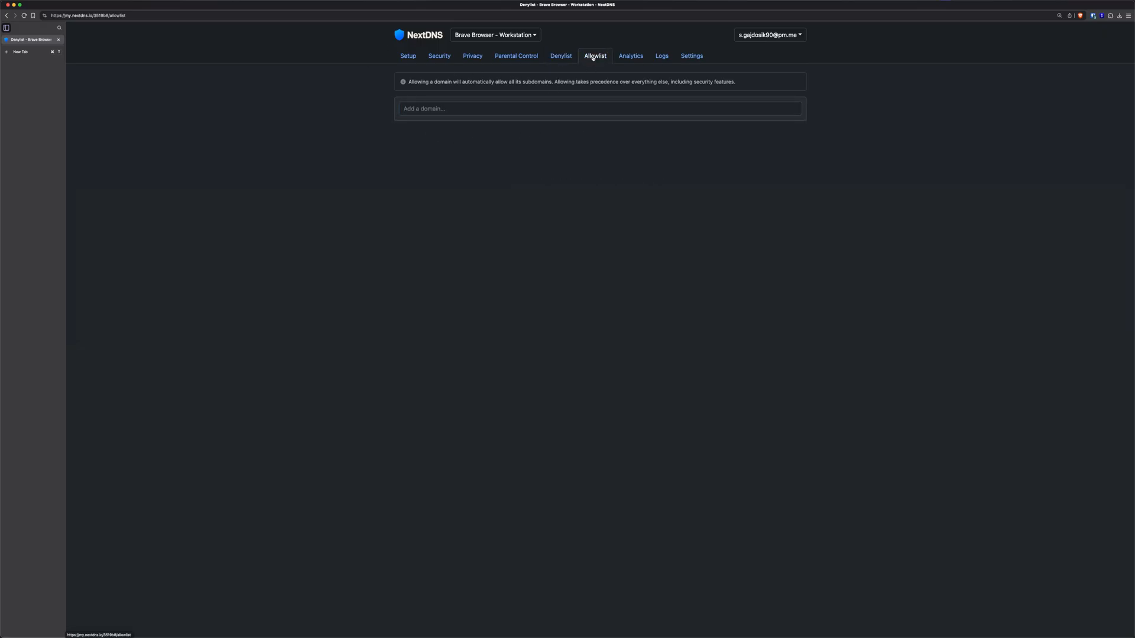
left_click(492, 107)
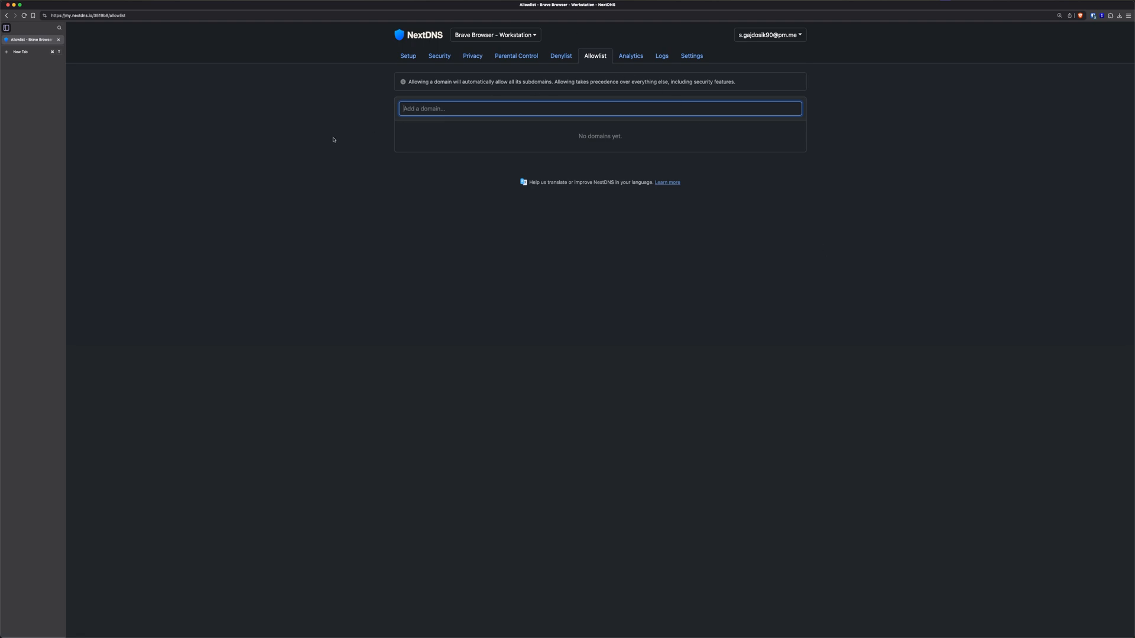
left_click(290, 151)
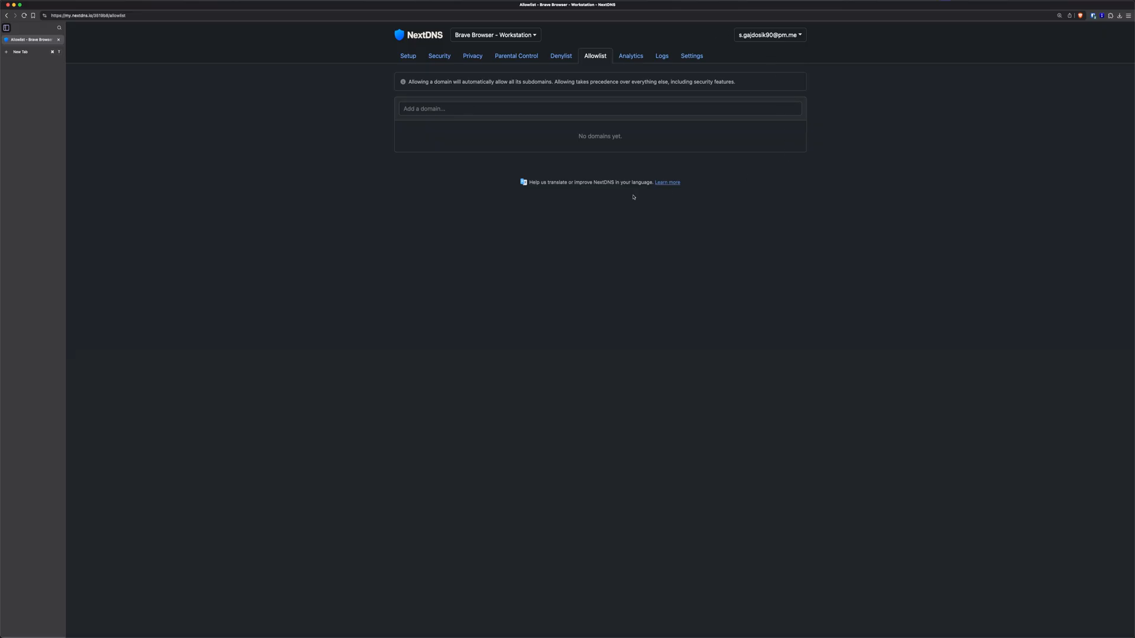
key("super+t")
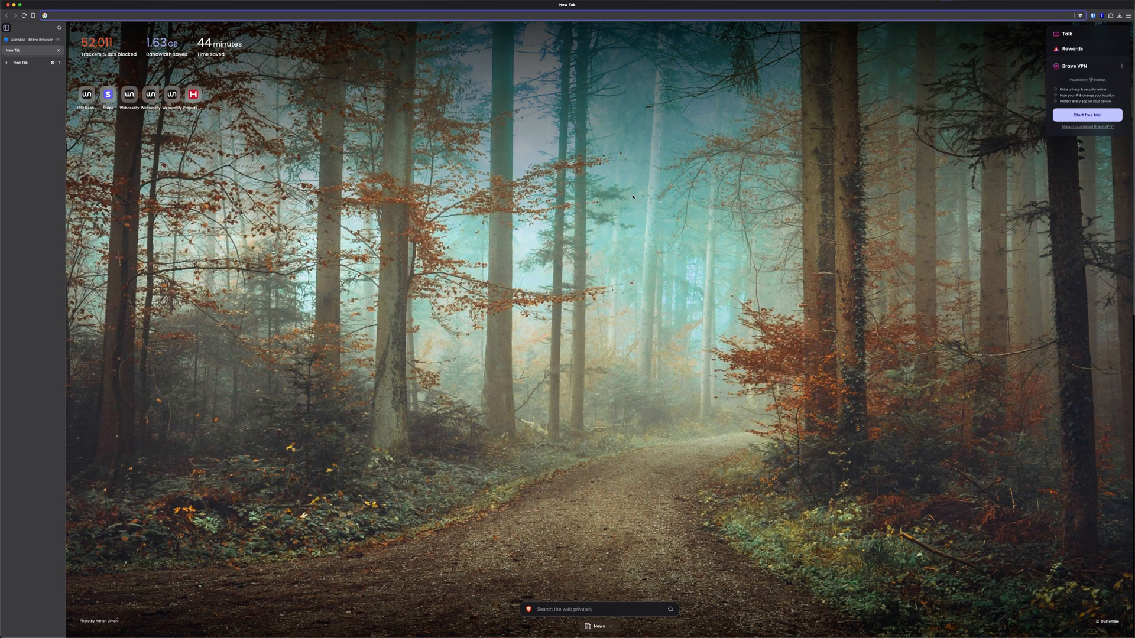
Search the web for 'adblock test' and open adblock-tester.com
type("adb")
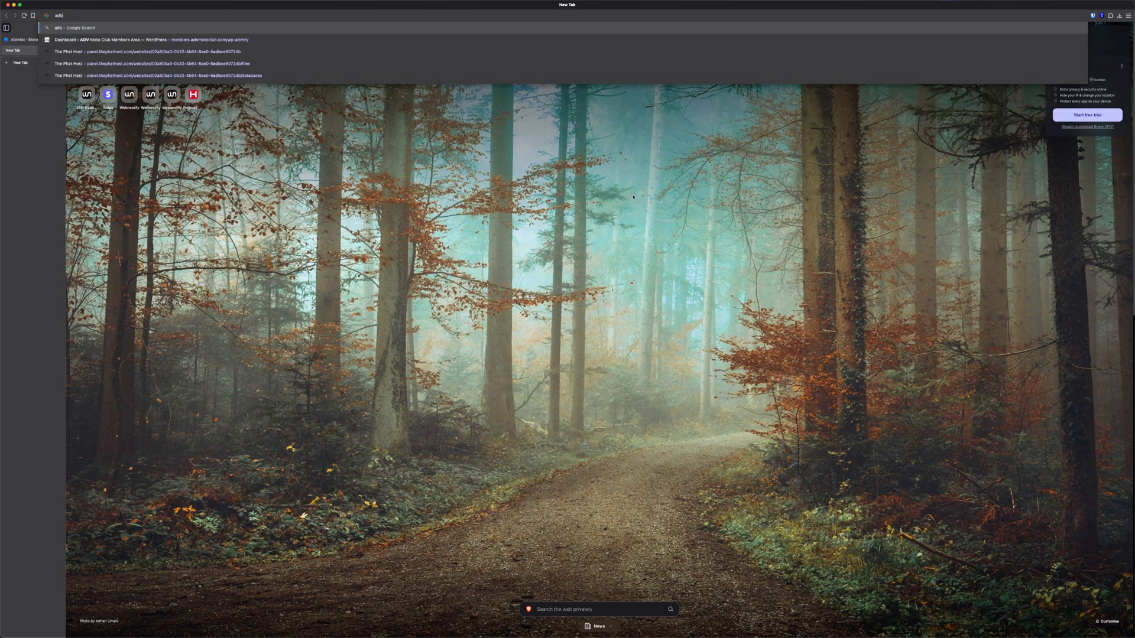
type("lock test")
key("Return")
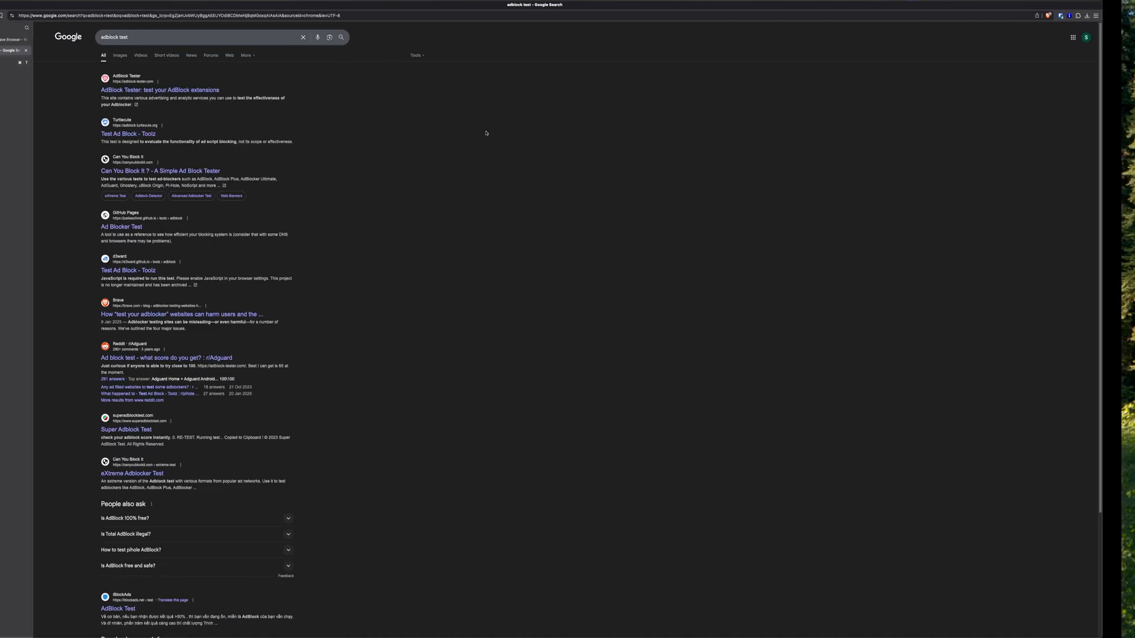
left_click(229, 90)
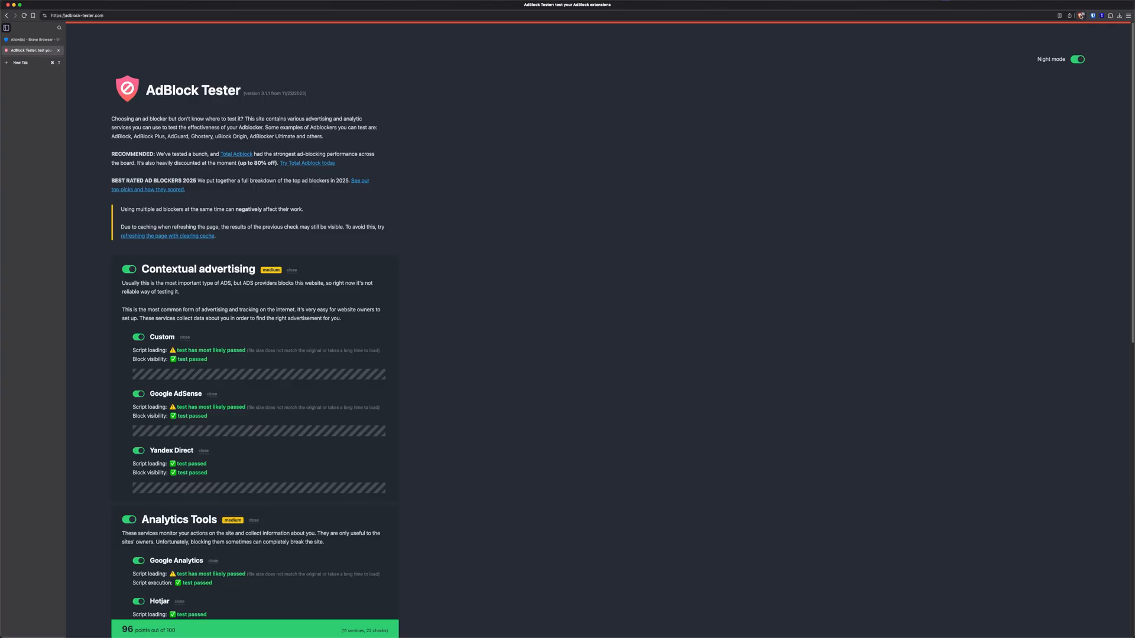
Turn Brave Shields off for the site, rerun the test scoring 74/100, and return to NextDNS
left_click(1081, 16)
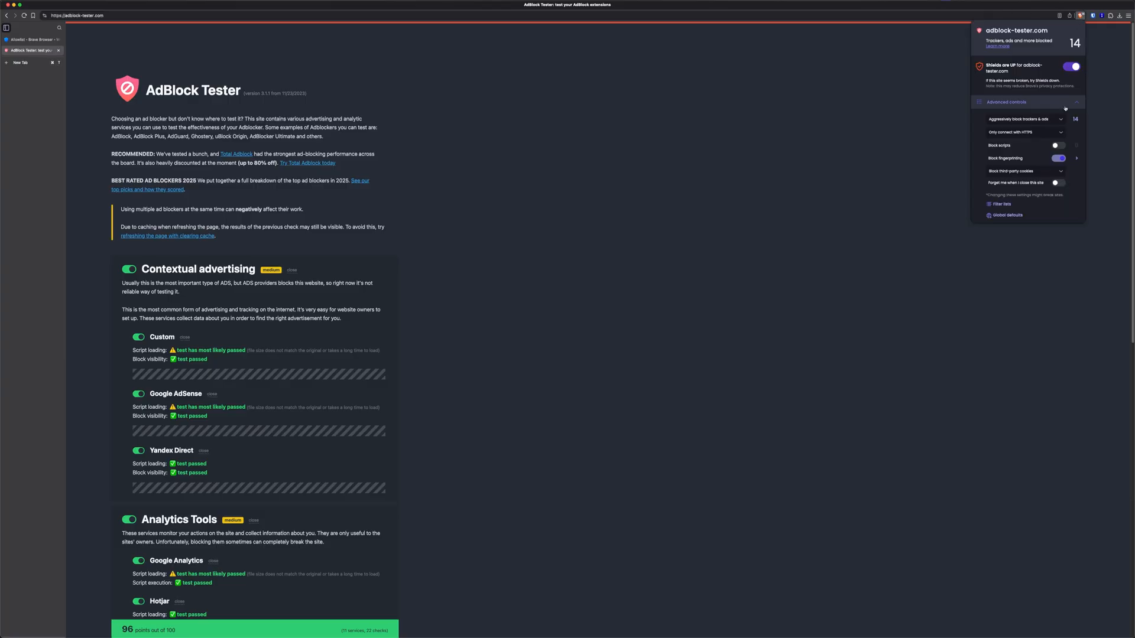
left_click(1076, 67)
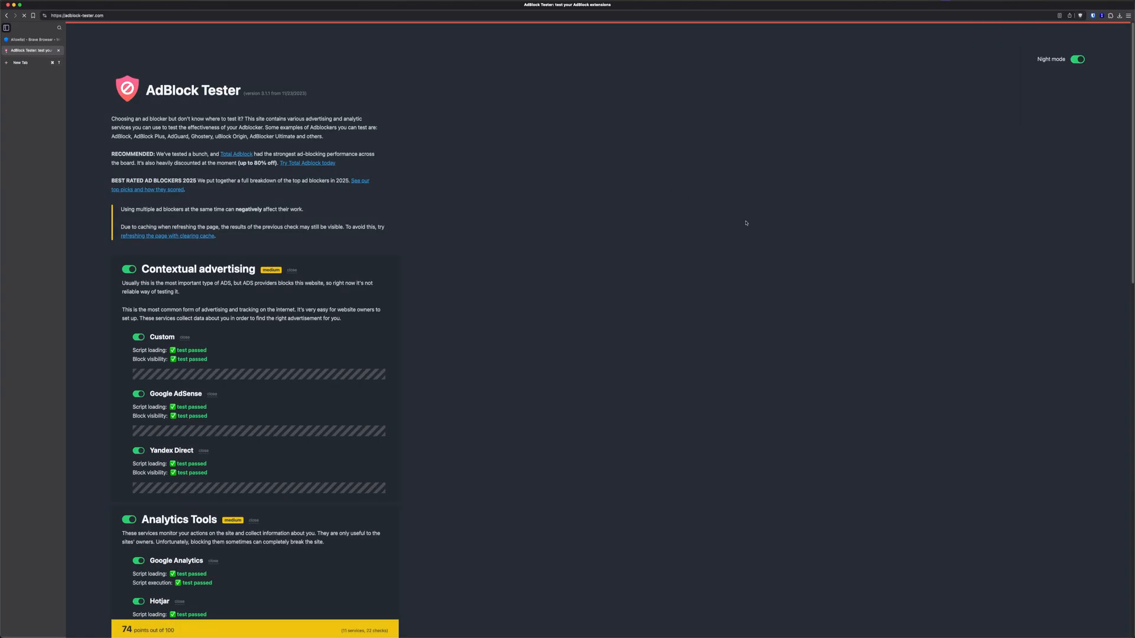
right_click(519, 191)
left_click(565, 210)
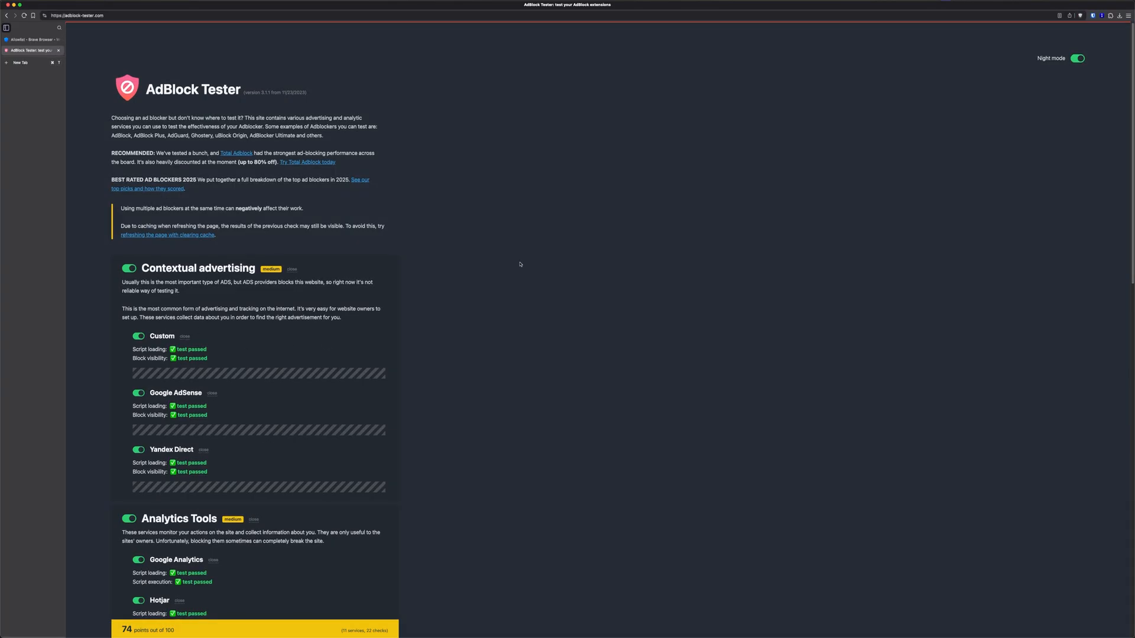
scroll(175, 181, "down", 3)
scroll(171, 146, "down", 15)
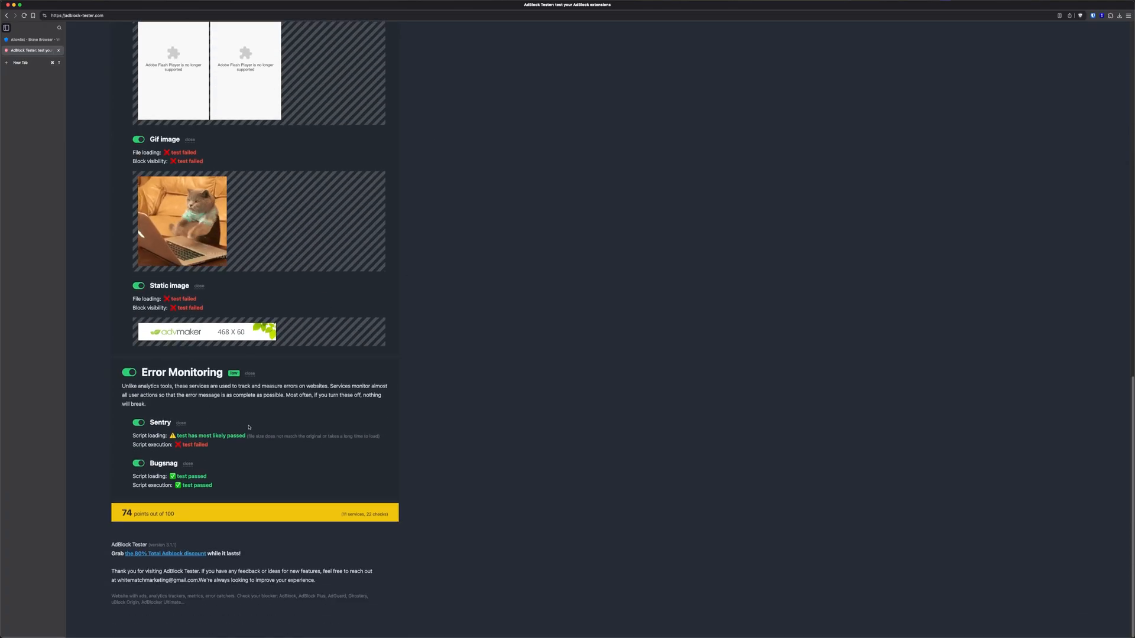
scroll(183, 381, "up", 20)
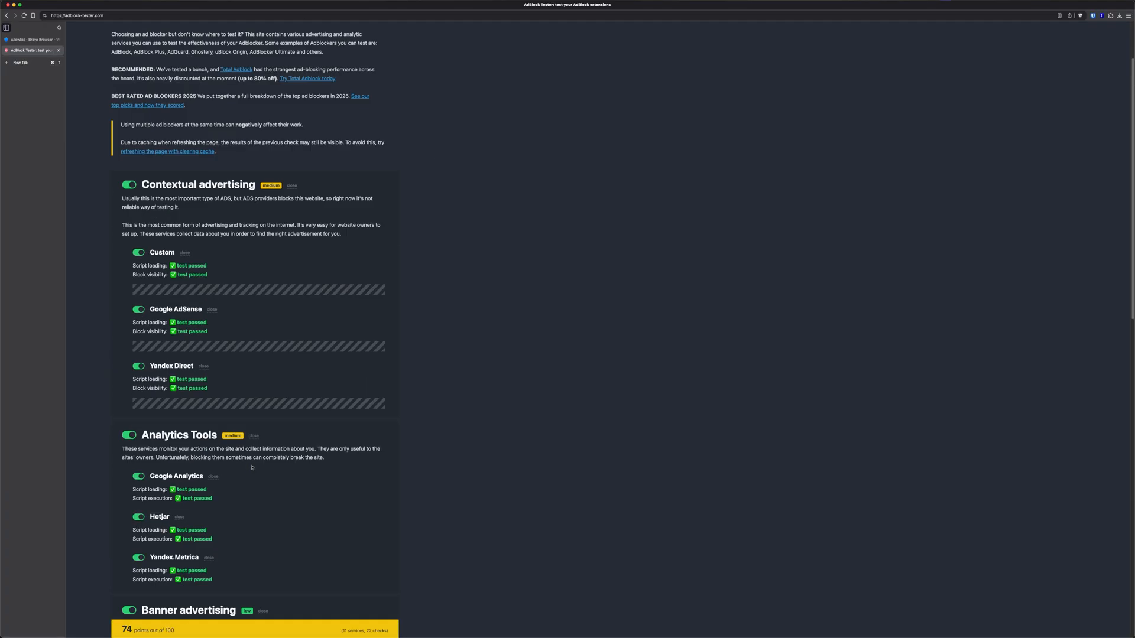
left_click(33, 40)
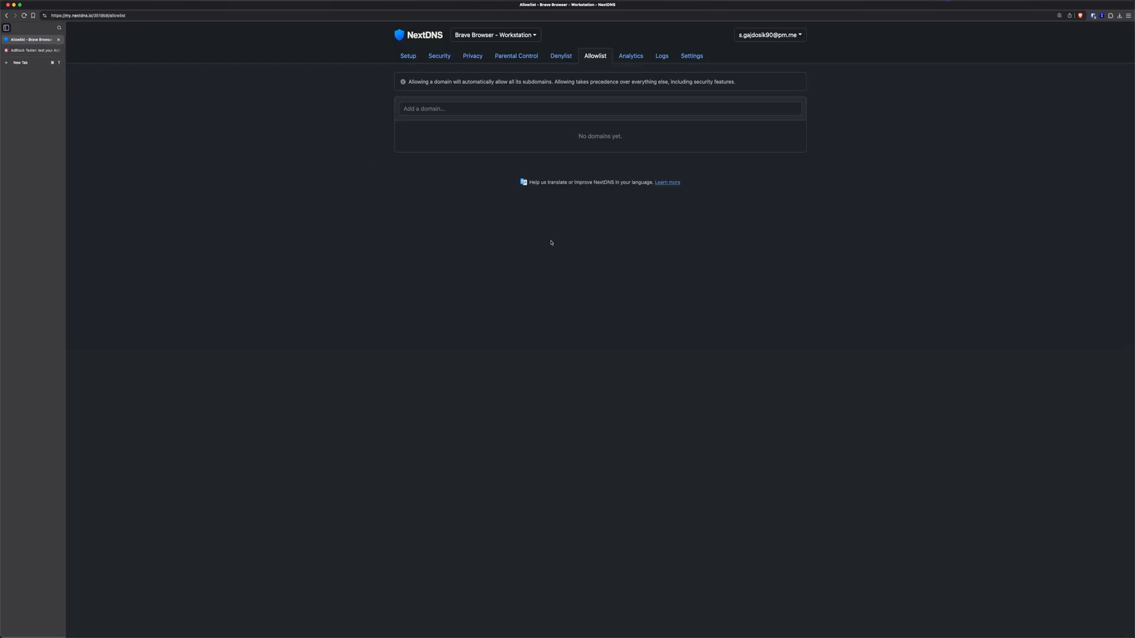
Open Analytics and limit the statistics to the last 30 minutes
left_click(635, 57)
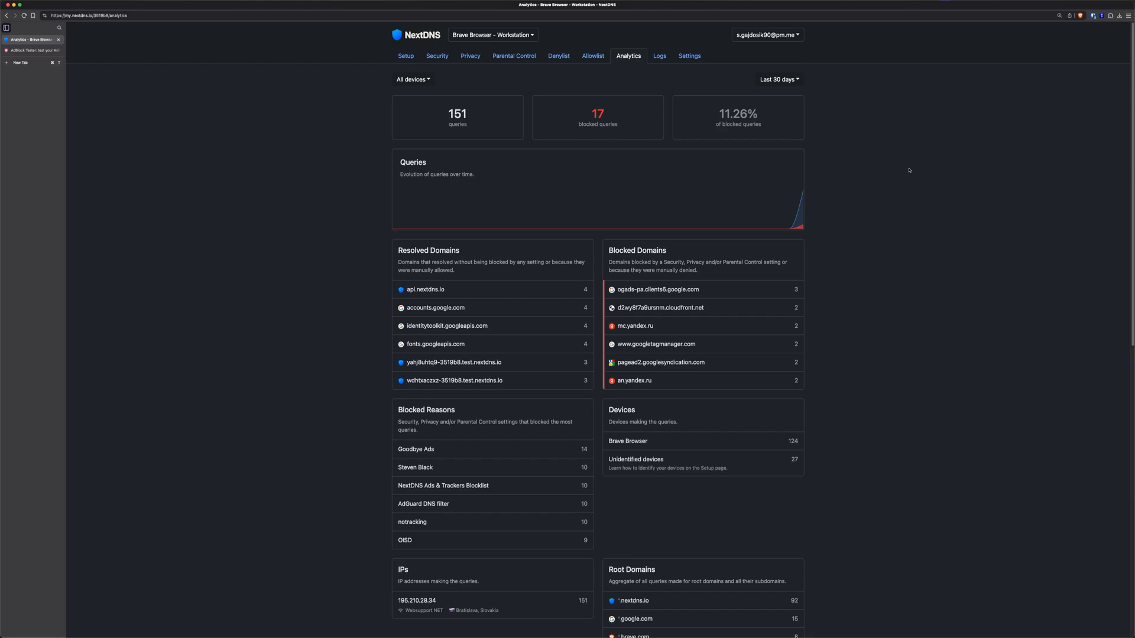
left_click(792, 79)
left_click(774, 96)
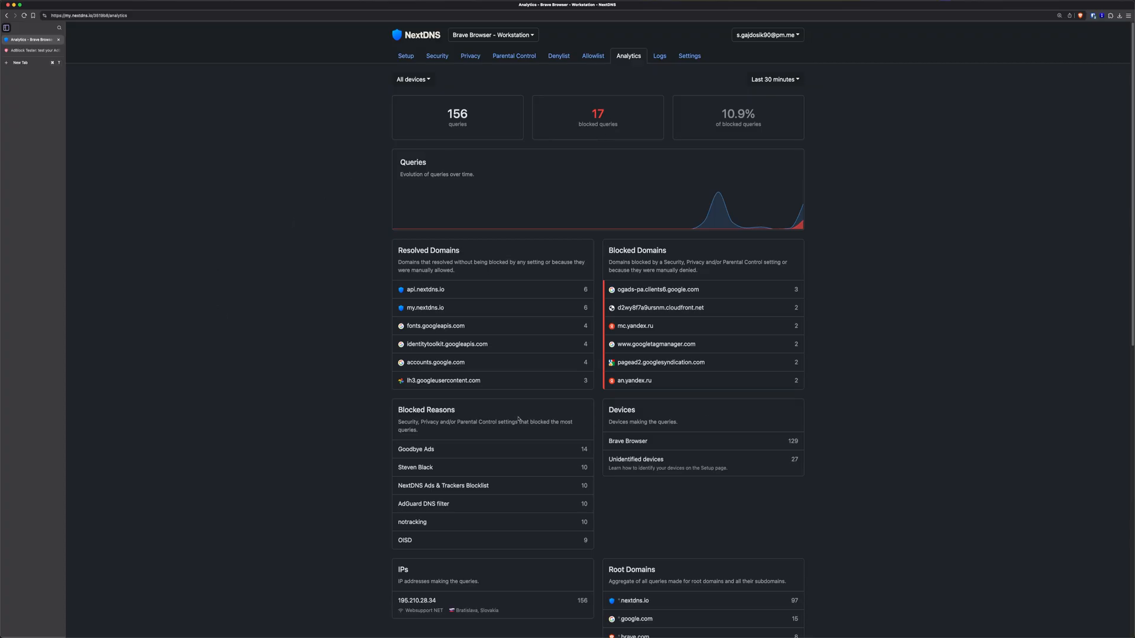
Review the top blocked domains such as mc.yandex.ru, then move to the Logs page
scroll(851, 281, "down", 2)
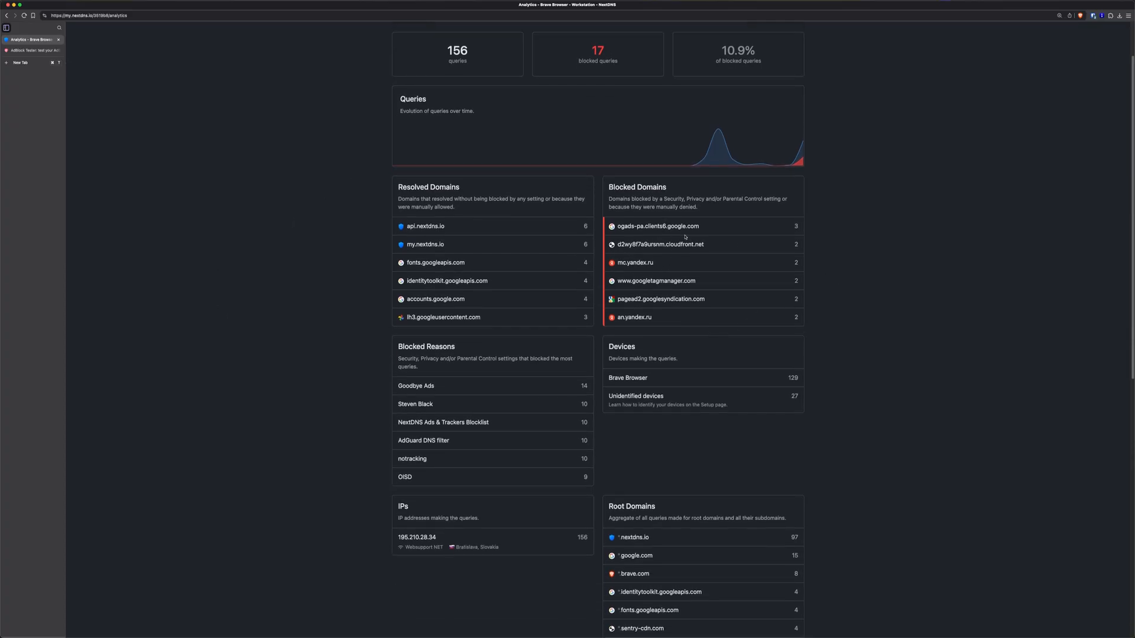
left_click_drag(631, 228, 694, 250)
left_click(694, 251)
left_click(653, 259)
left_click_drag(626, 259, 697, 282)
left_click(698, 282)
scroll(457, 436, "up", 2)
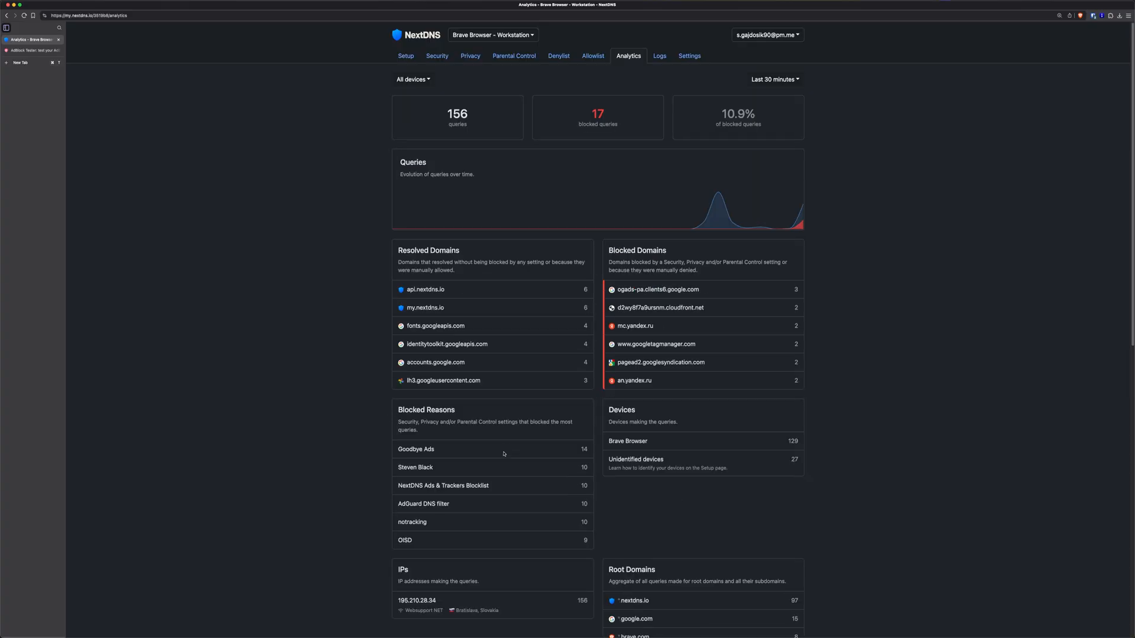
left_click(661, 56)
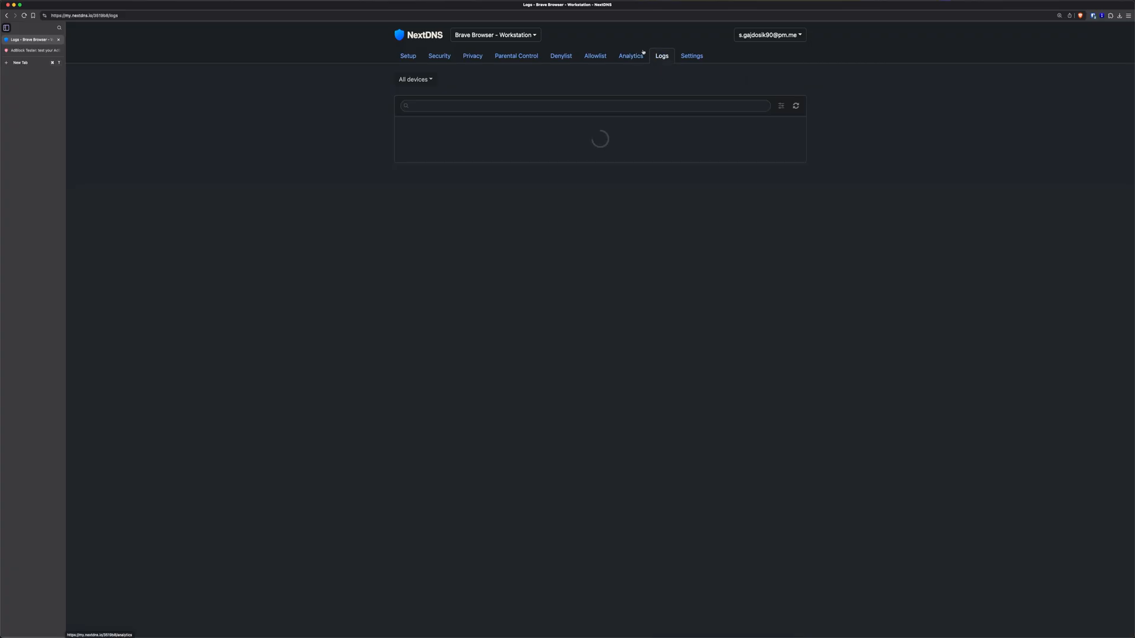
Pick Brave Browser from the All devices dropdown to filter the query logs
left_click(423, 84)
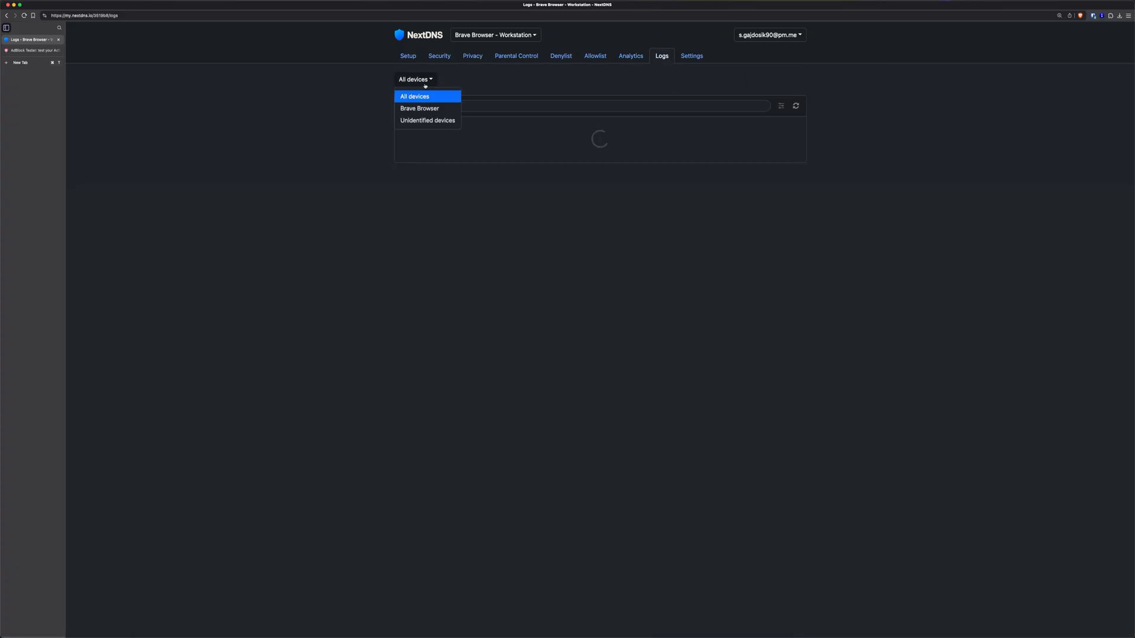
left_click(428, 111)
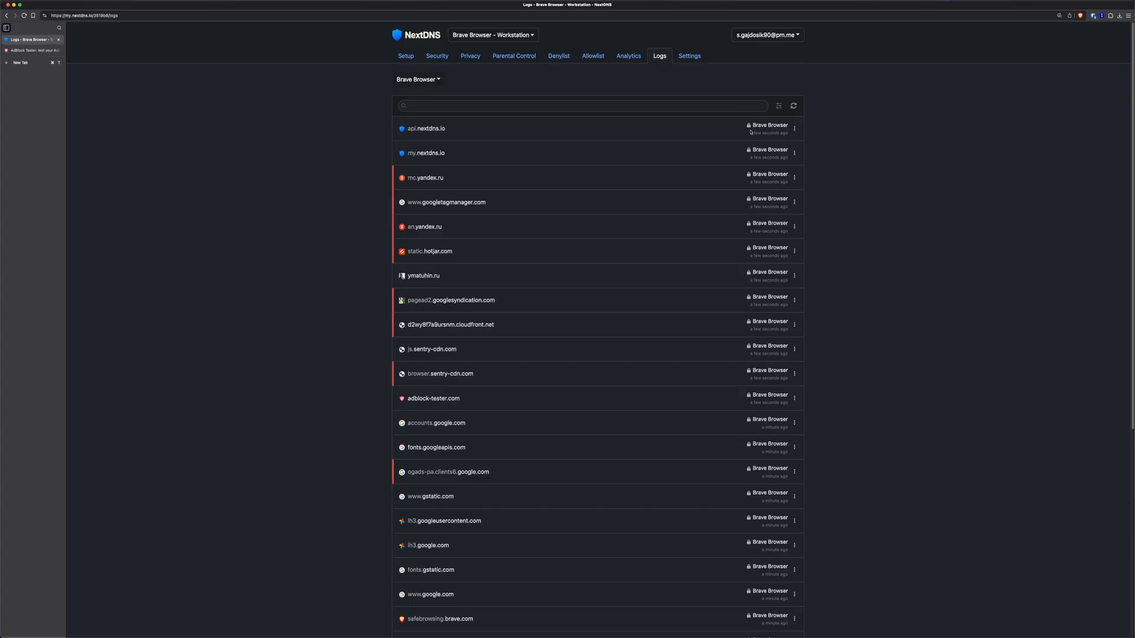
mouse_move(748, 127)
In the profile settings, keep 3-month log retention and move log storage to the European Union
left_click(685, 53)
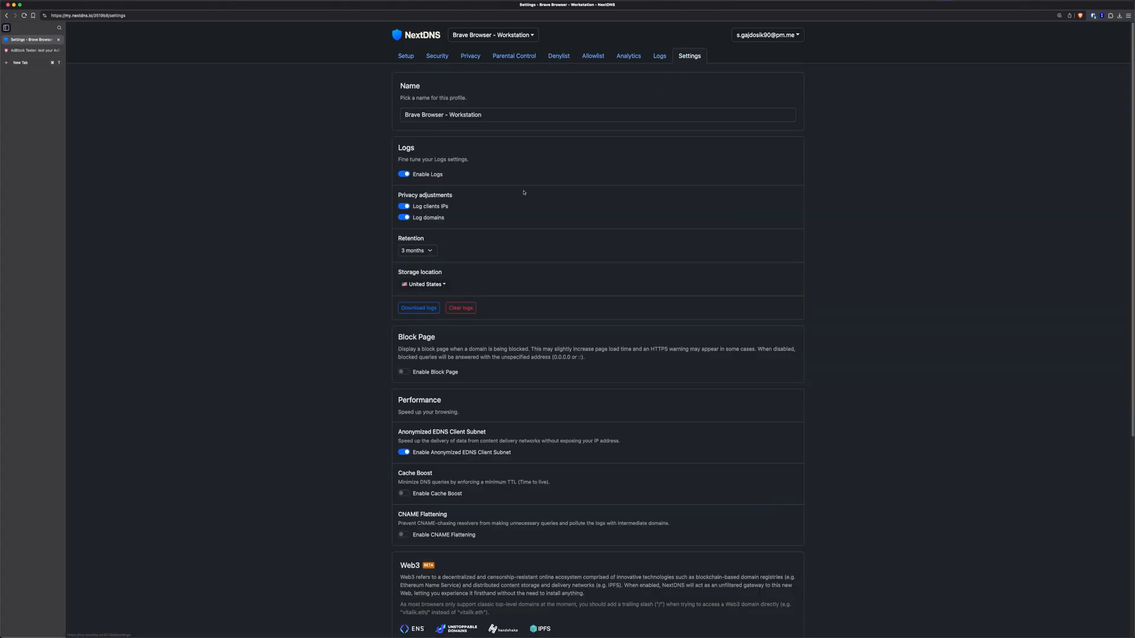
left_click(420, 252)
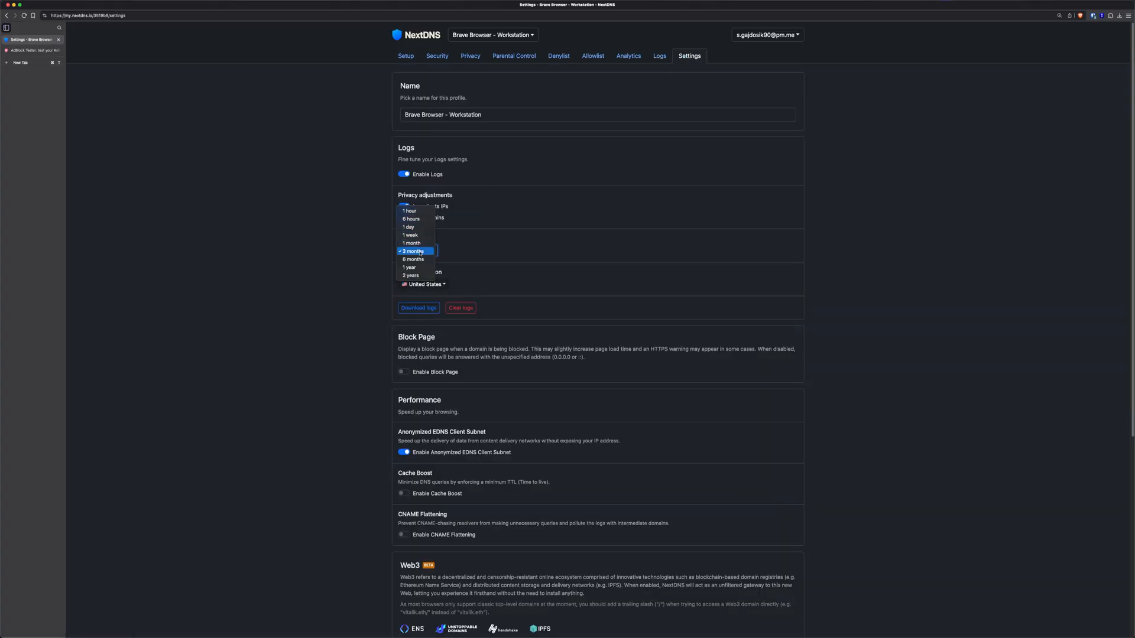
left_click(364, 258)
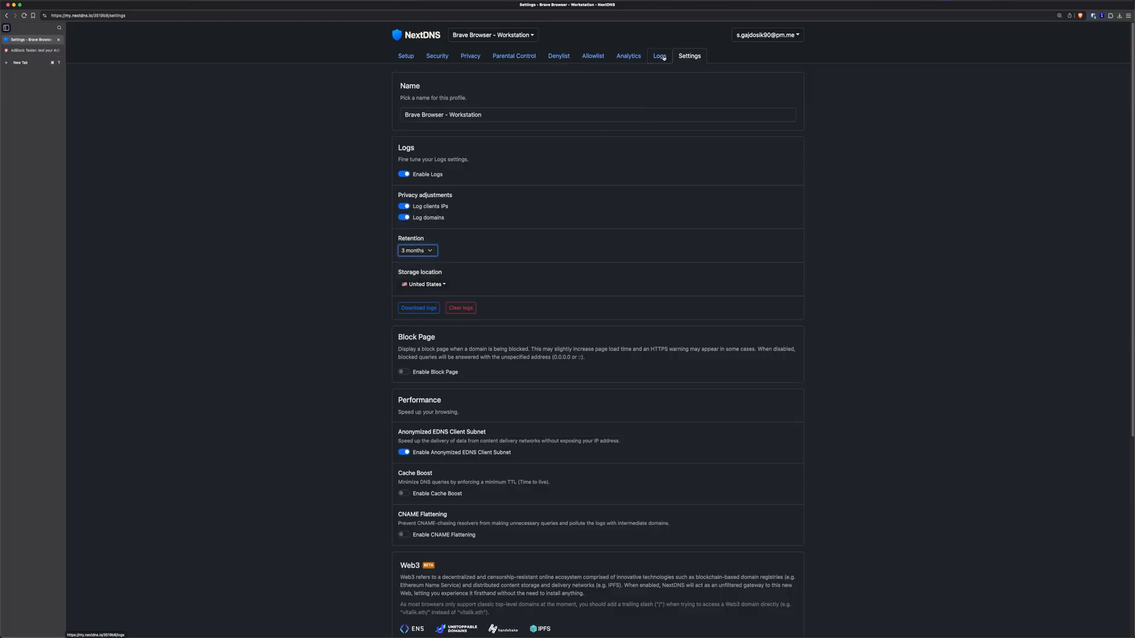
left_click(448, 285)
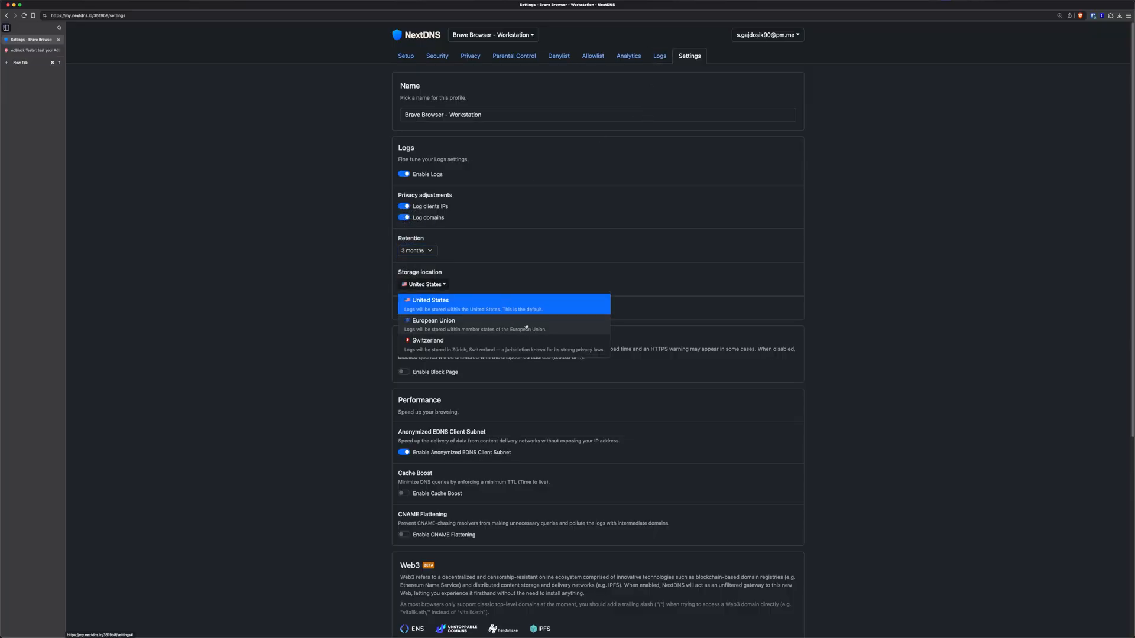
left_click(440, 324)
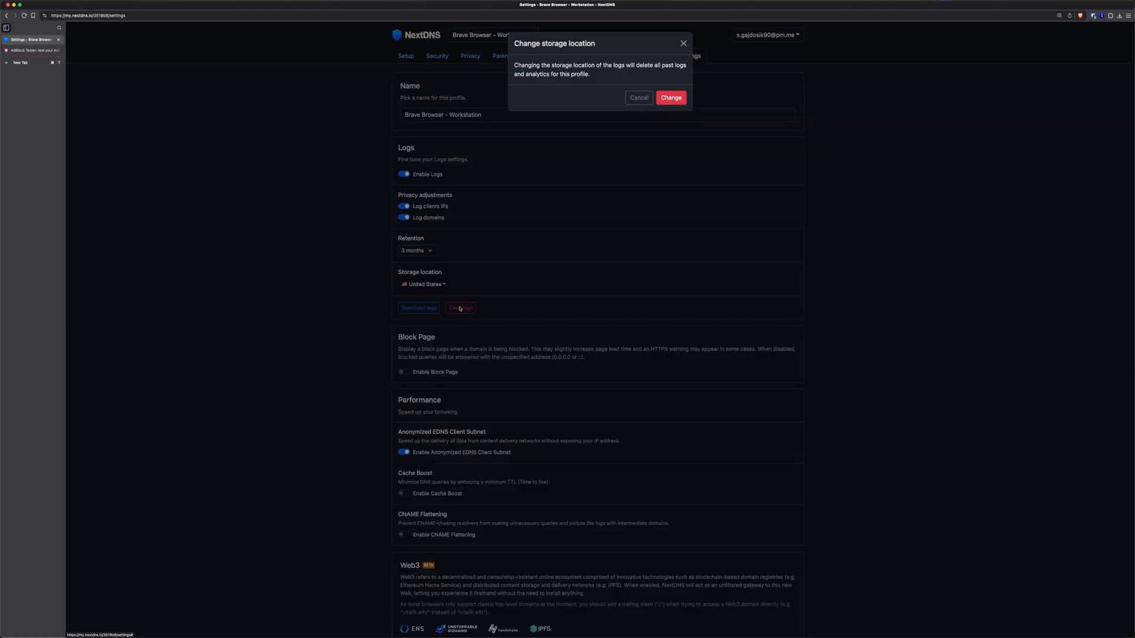
left_click(672, 98)
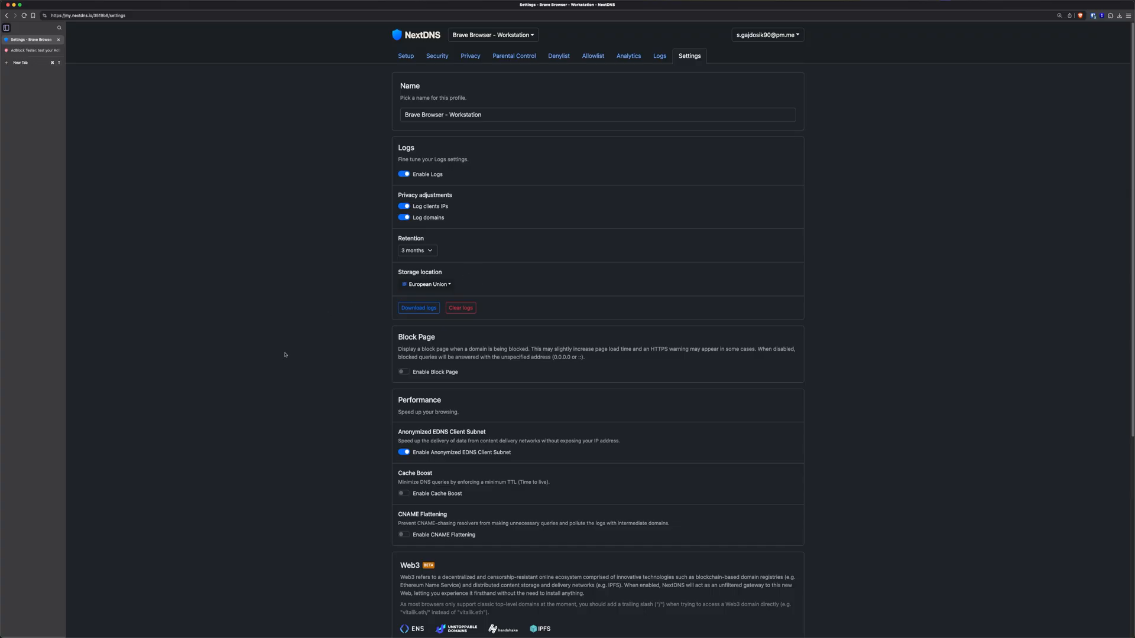
Toggle the block page on and back off, leaving it disabled
scroll(285, 354, "down", 1)
left_click(407, 338)
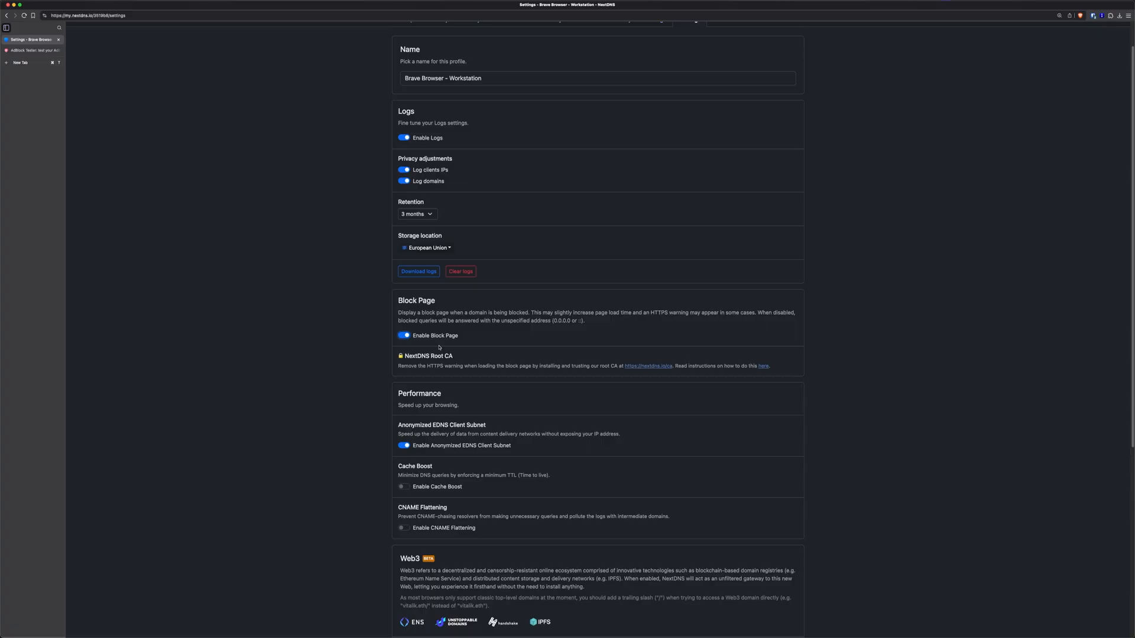
left_click(407, 335)
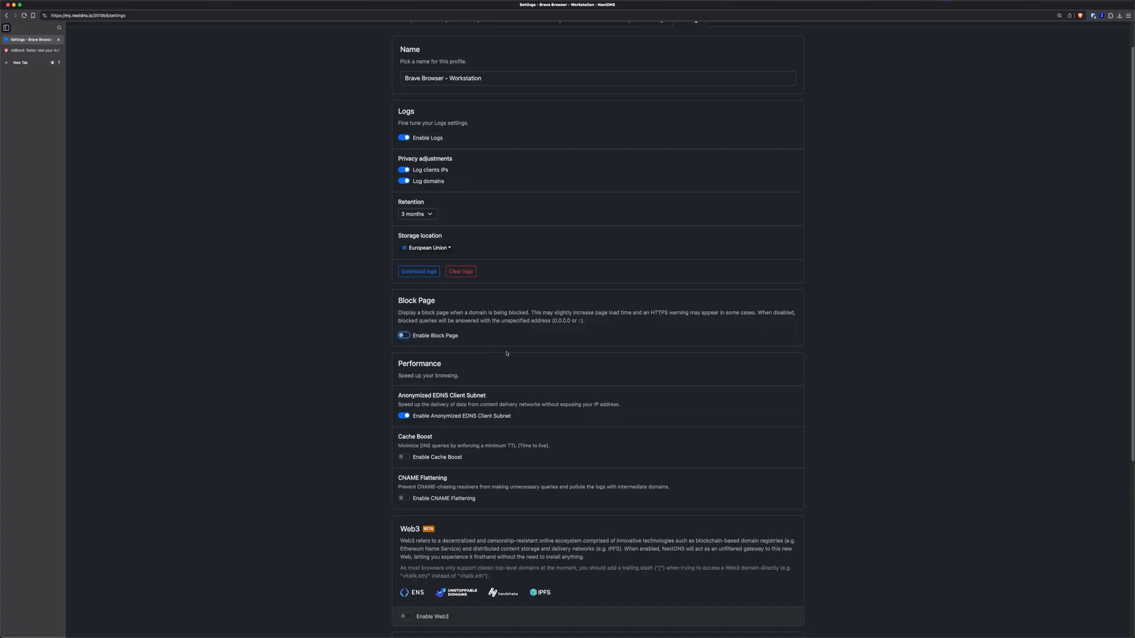
Scroll further down, reading the Cache Boost and CNAME Flattening descriptions
scroll(525, 384, "down", 2)
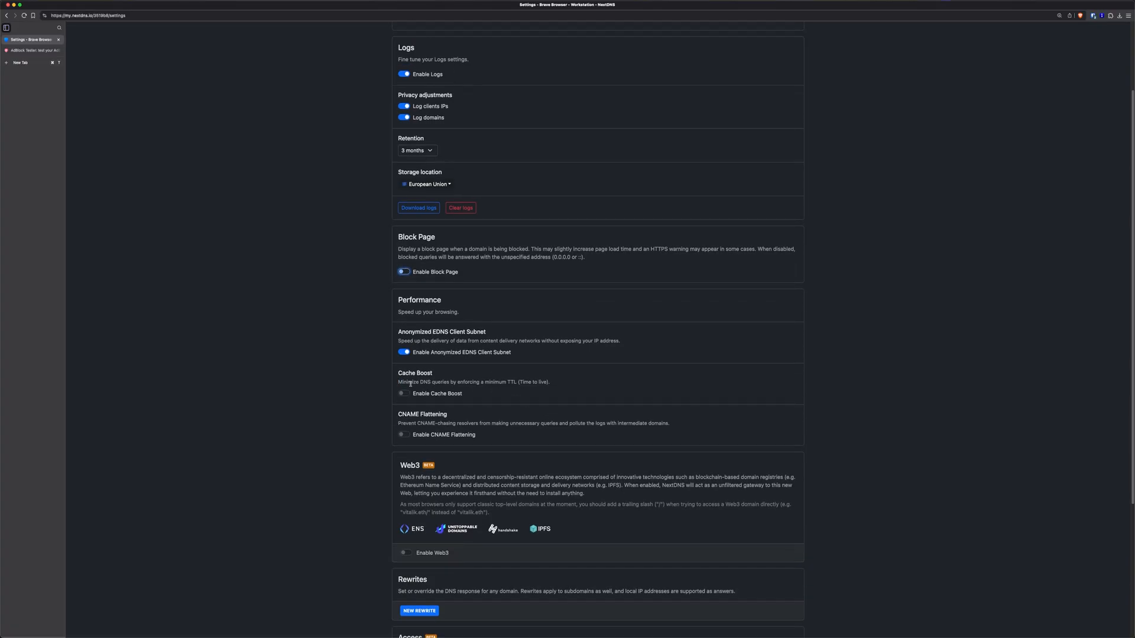
left_click_drag(411, 383, 445, 383)
left_click(409, 393)
scroll(619, 405, "down", 2)
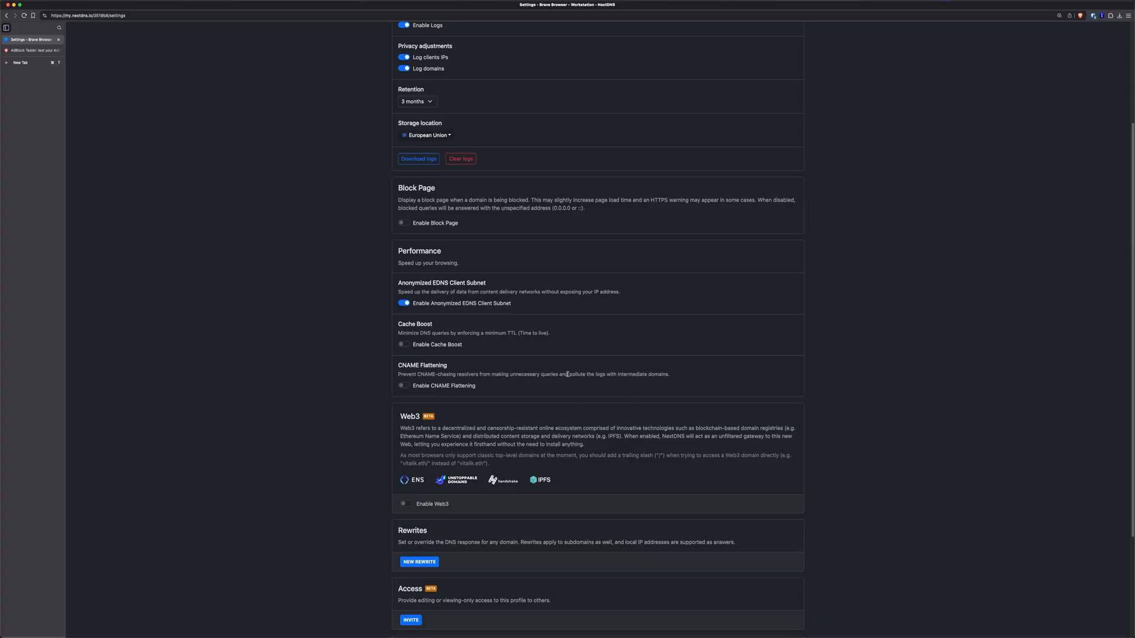
left_click_drag(419, 374, 455, 374)
left_click(460, 374)
scroll(629, 418, "down", 4)
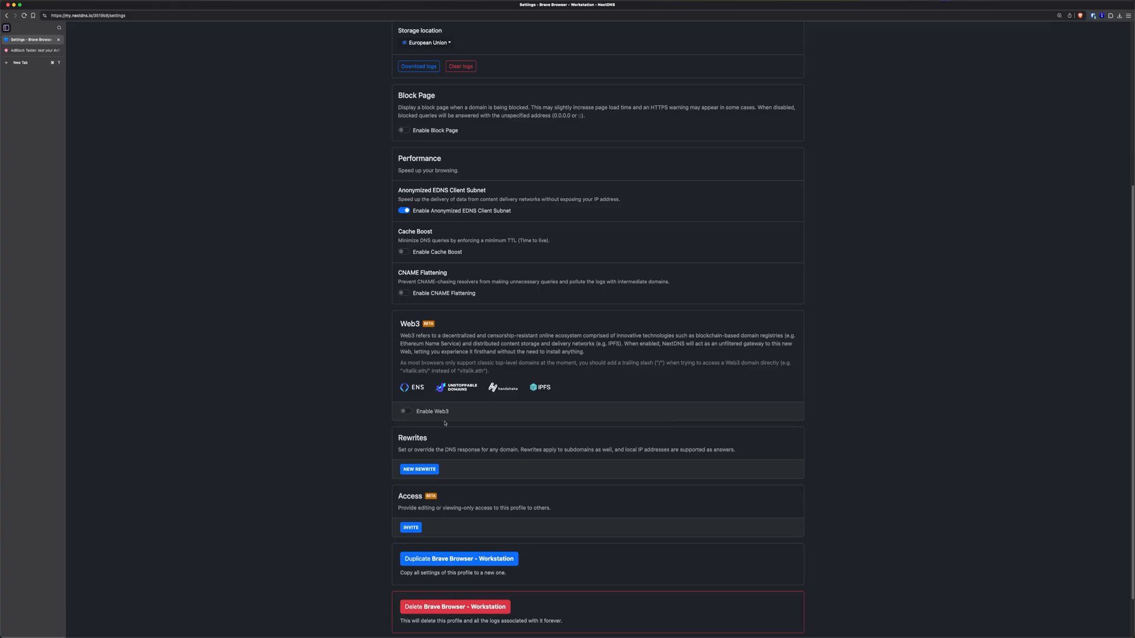
scroll(591, 424, "down", 1)
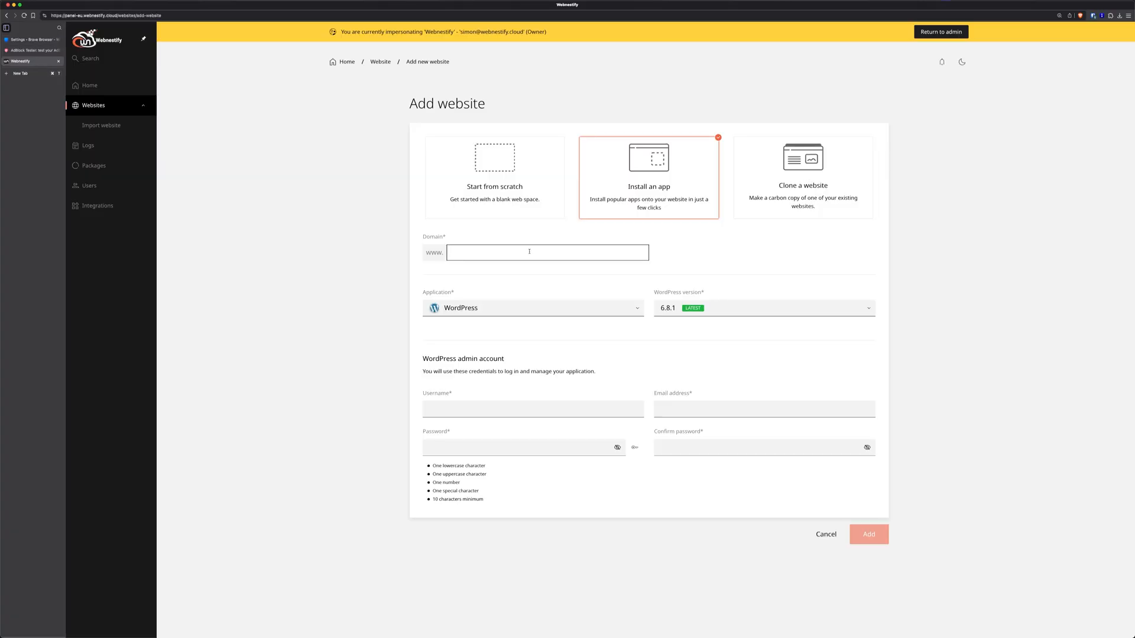
Add the google.com WordPress site with an admin username, an example.com admin e-mail and a generated password
type("googler.com")
left_click(512, 409)
type("wn")
key("Tab")
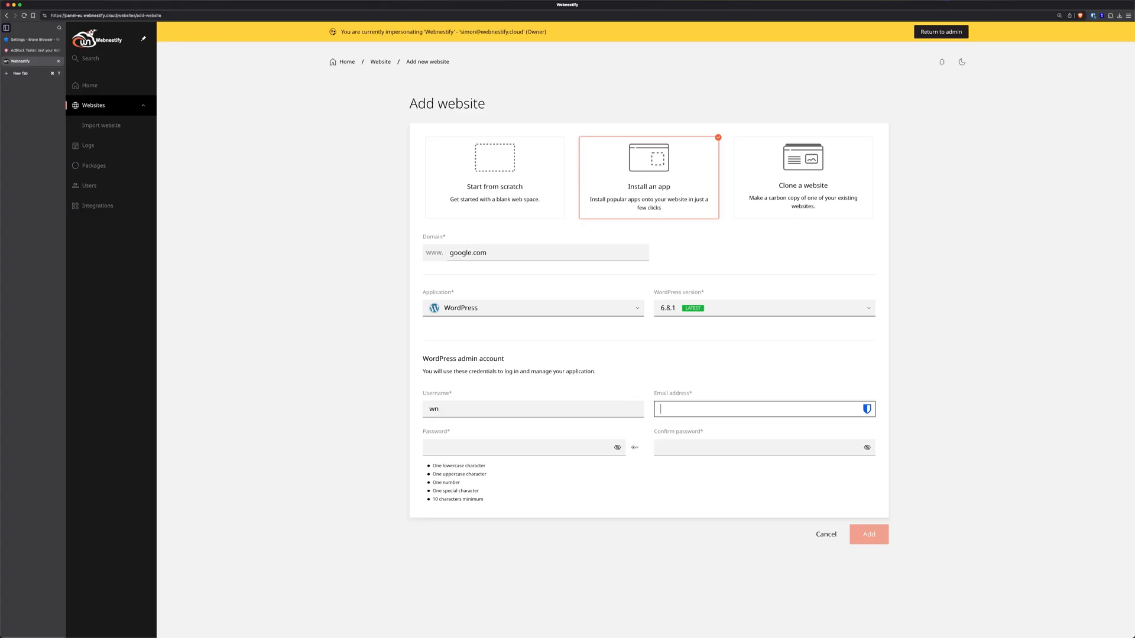
type("wn")
key("Caps_Lock")
type("@")
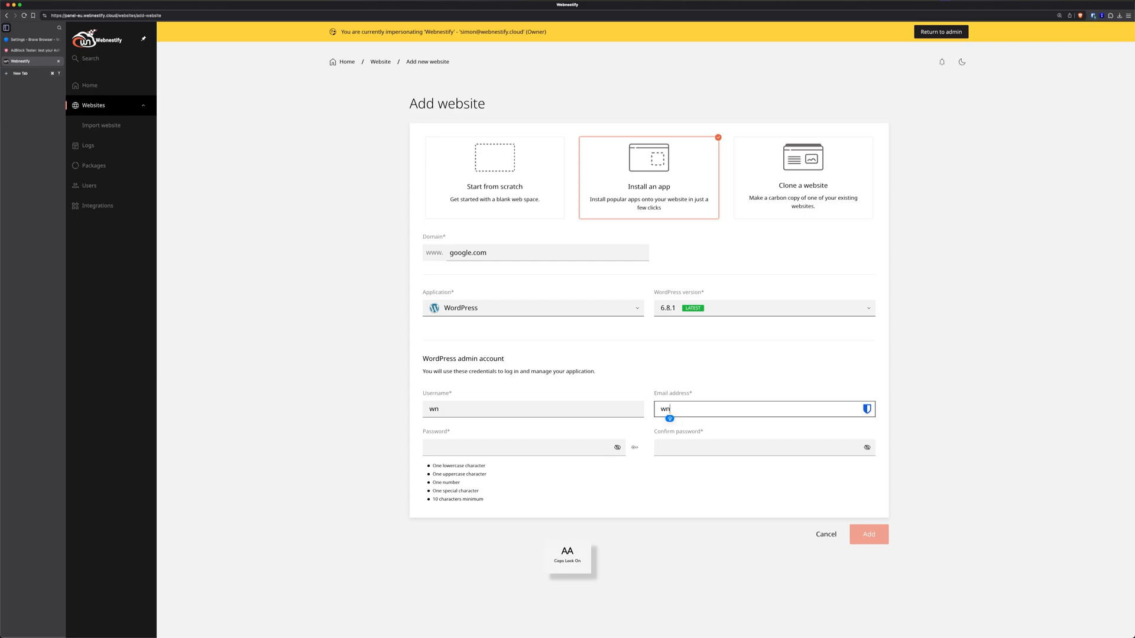
key("Caps_Lock")
type("excamp")
key("BackSpace")
key("BackSpace")
key("BackSpace")
type("mple.com")
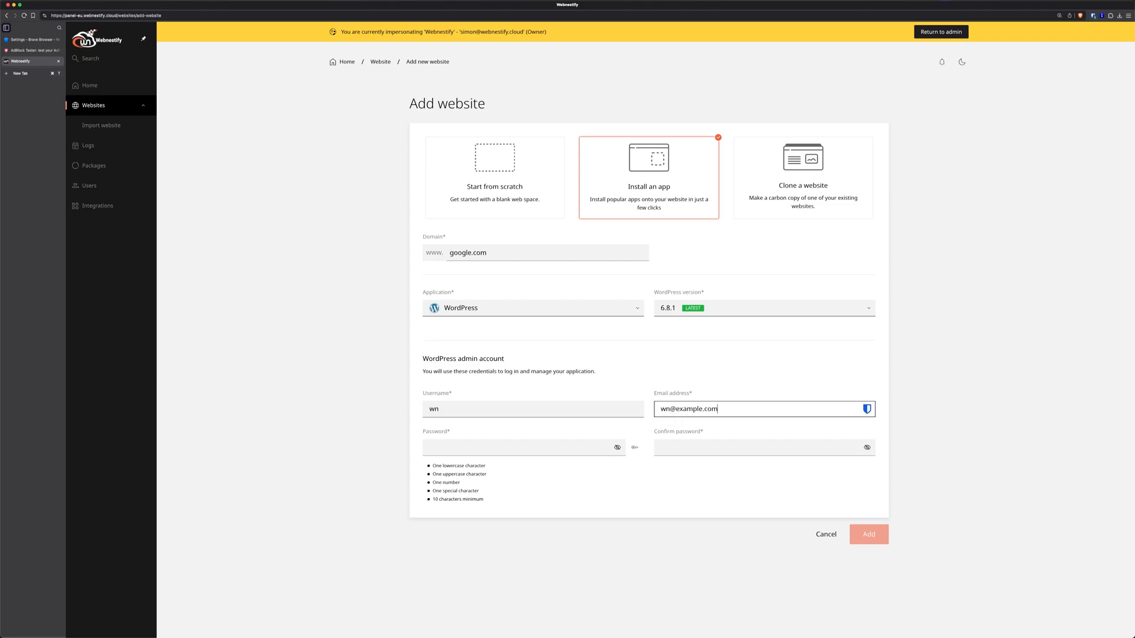
left_click(634, 448)
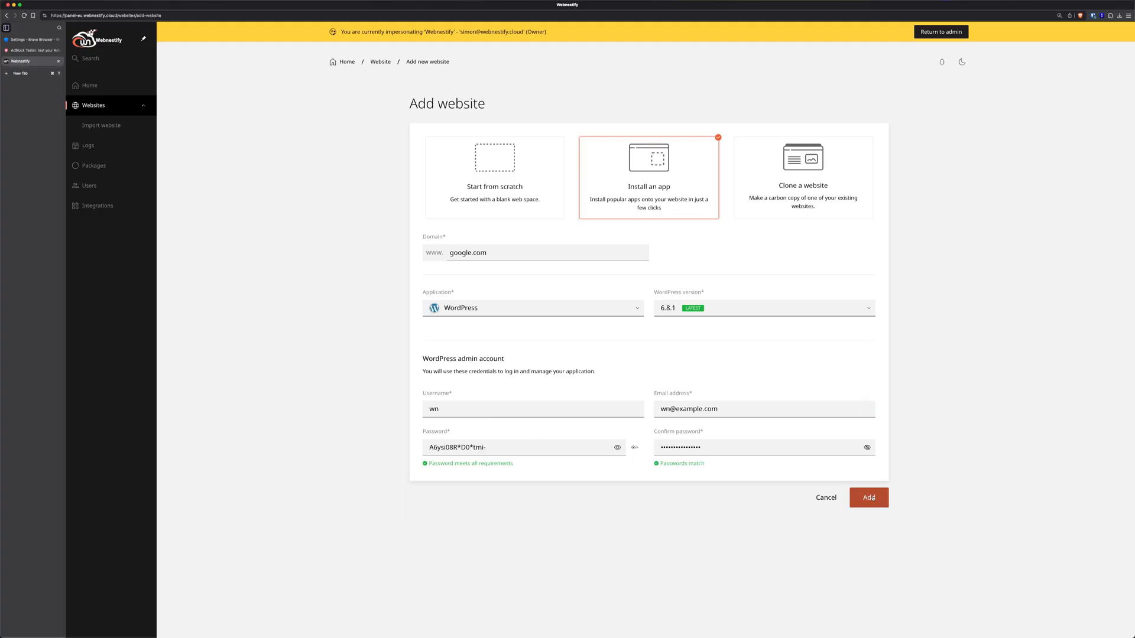
left_click(886, 504)
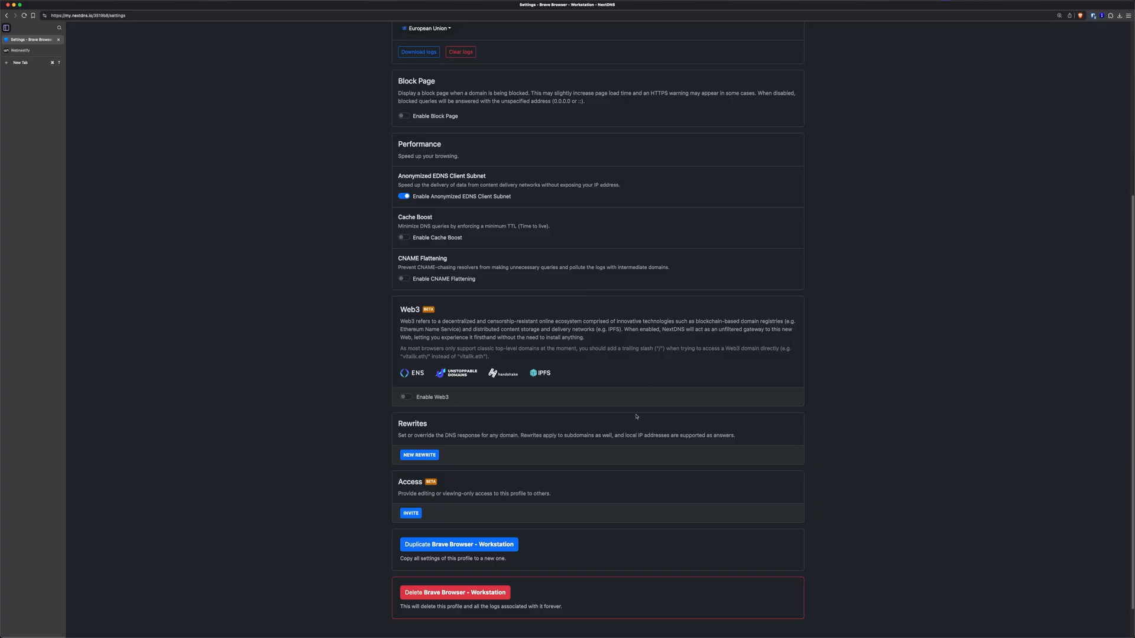
Create and save a DNS rewrite mapping google.com to 23.88.79.179
left_click(427, 456)
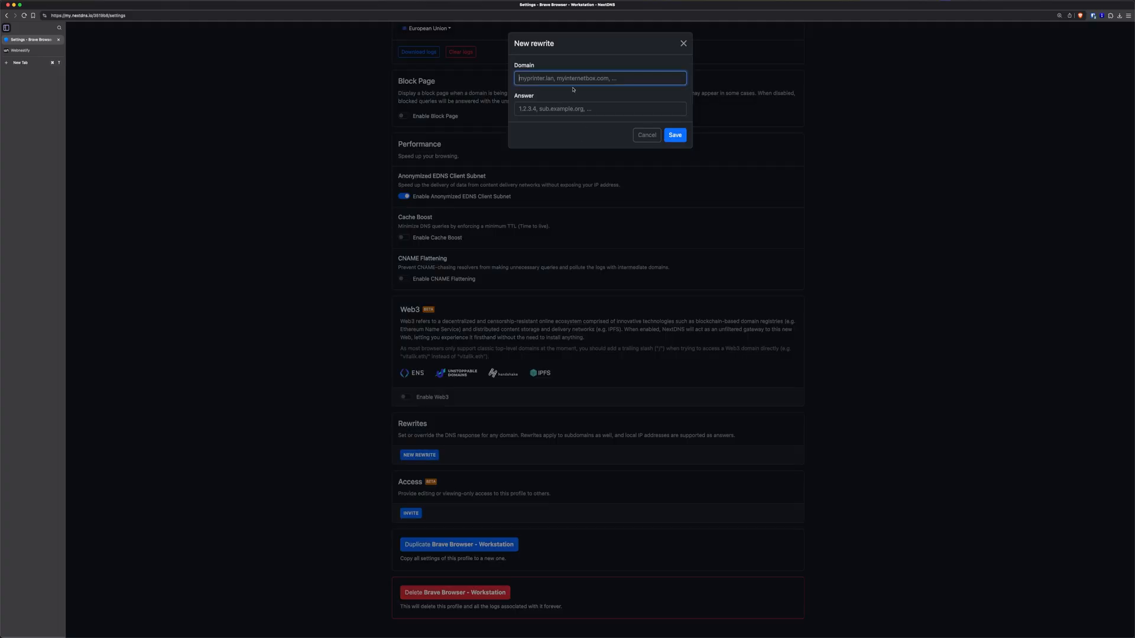
type("google.com")
key("Tab")
type("23.88.79.179")
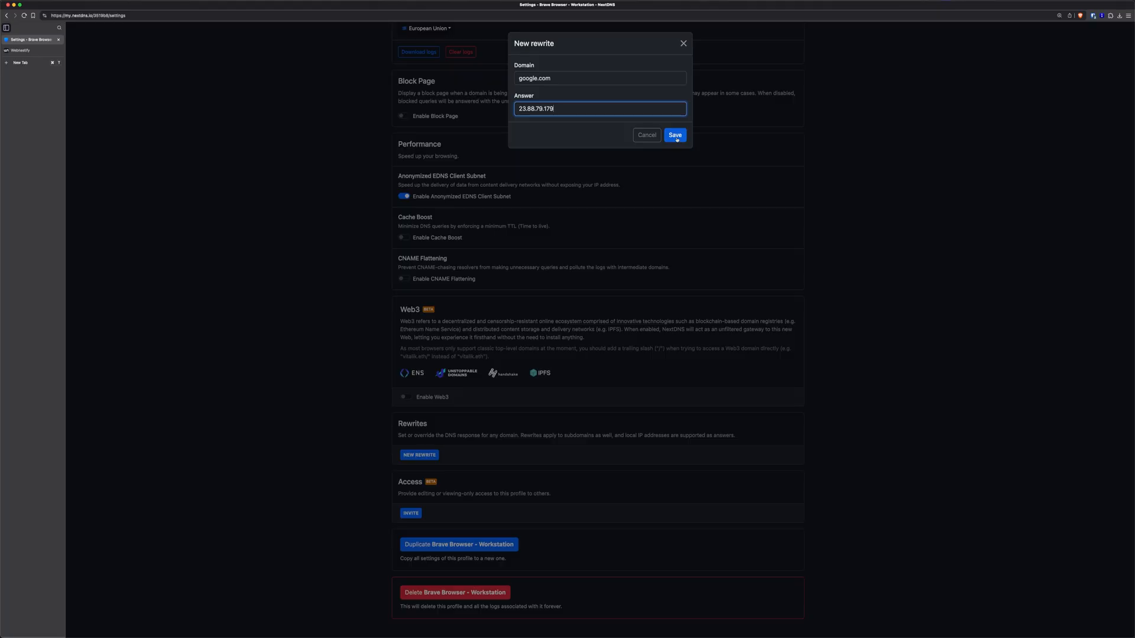
left_click(676, 136)
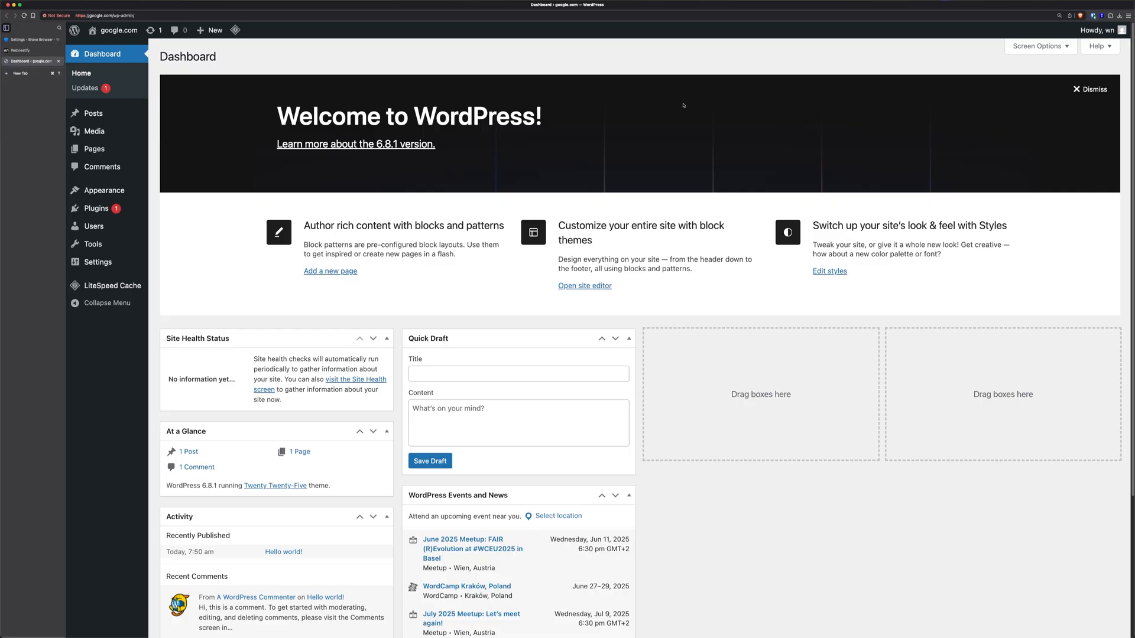
Switch from the WordPress dashboard back to the NextDNS Settings tab
left_click(62, 40)
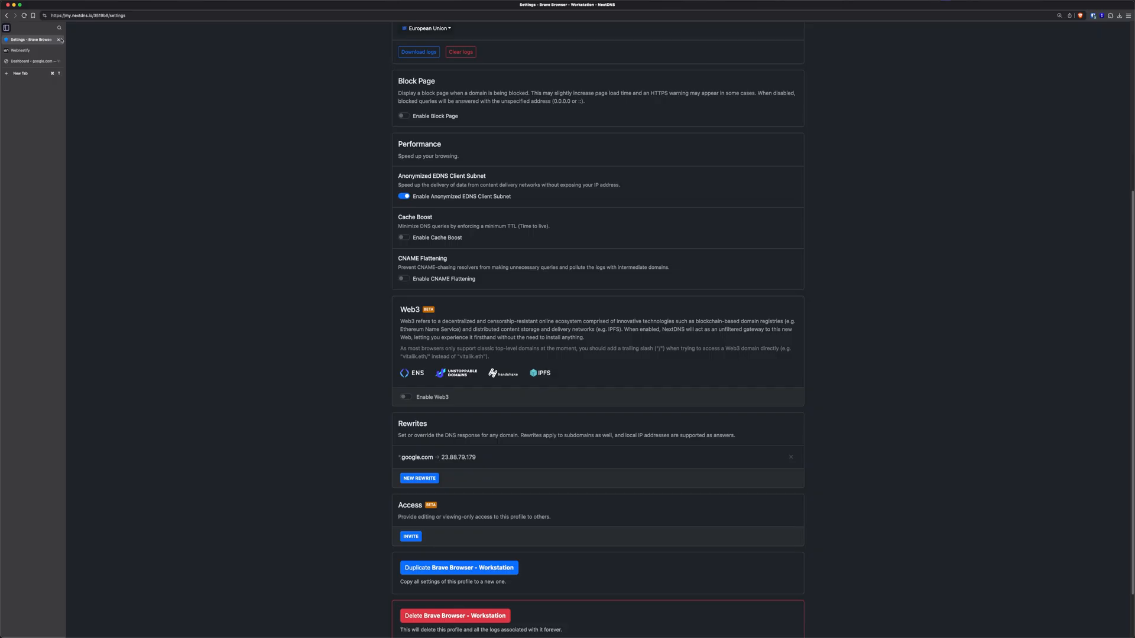
Scroll the NextDNS settings page to review the google.com → 23.88.79.179 rewrite
scroll(681, 198, "up", 5)
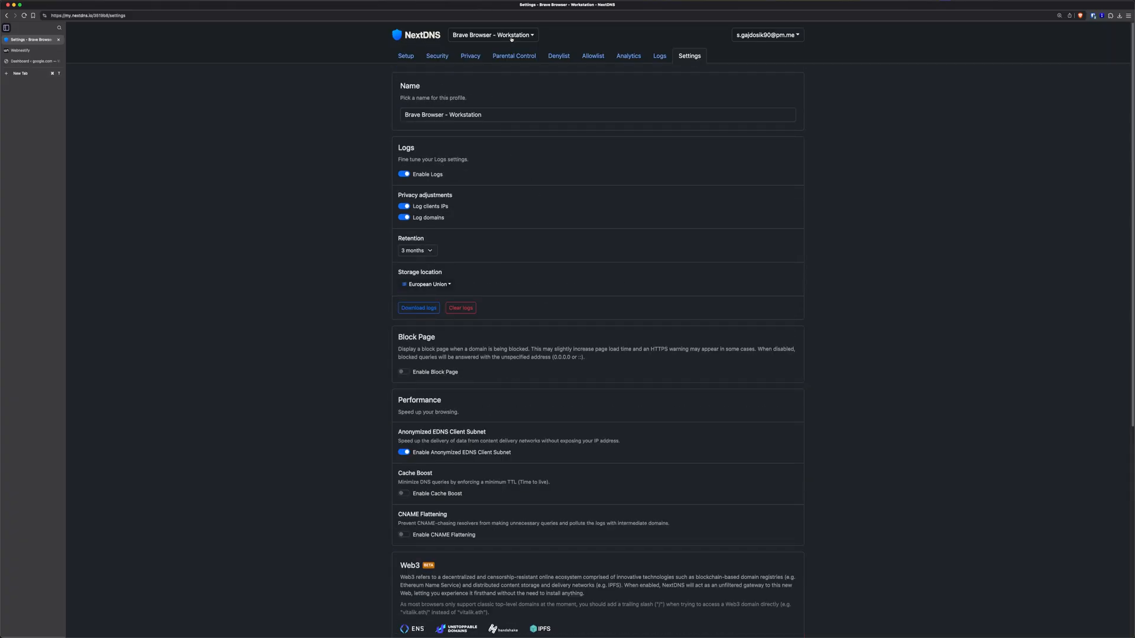
scroll(603, 309, "down", 5)
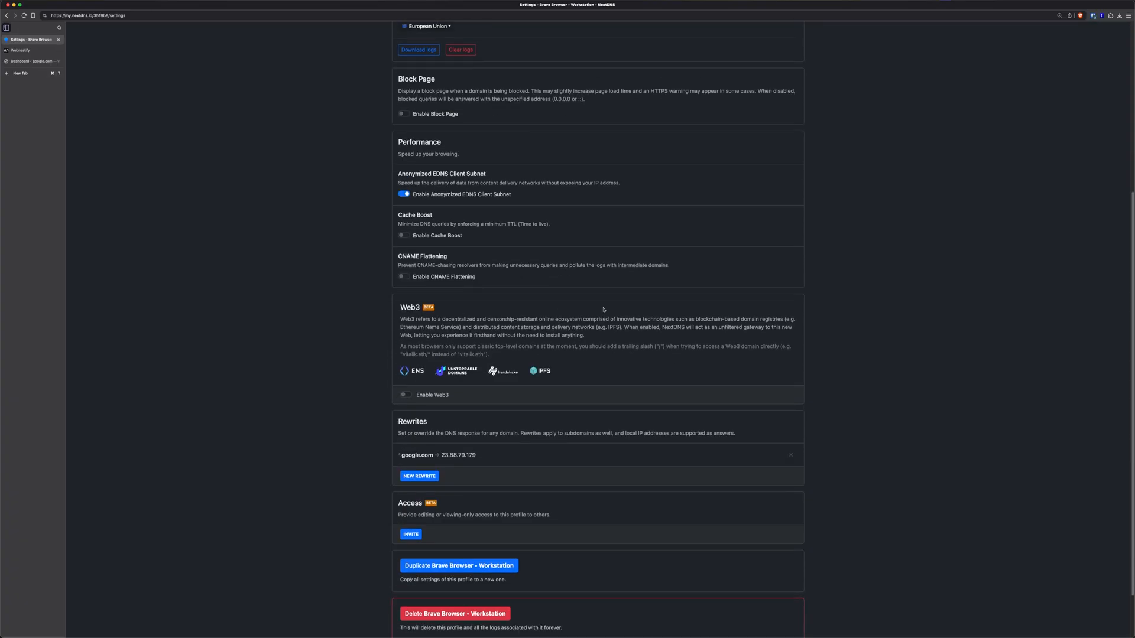